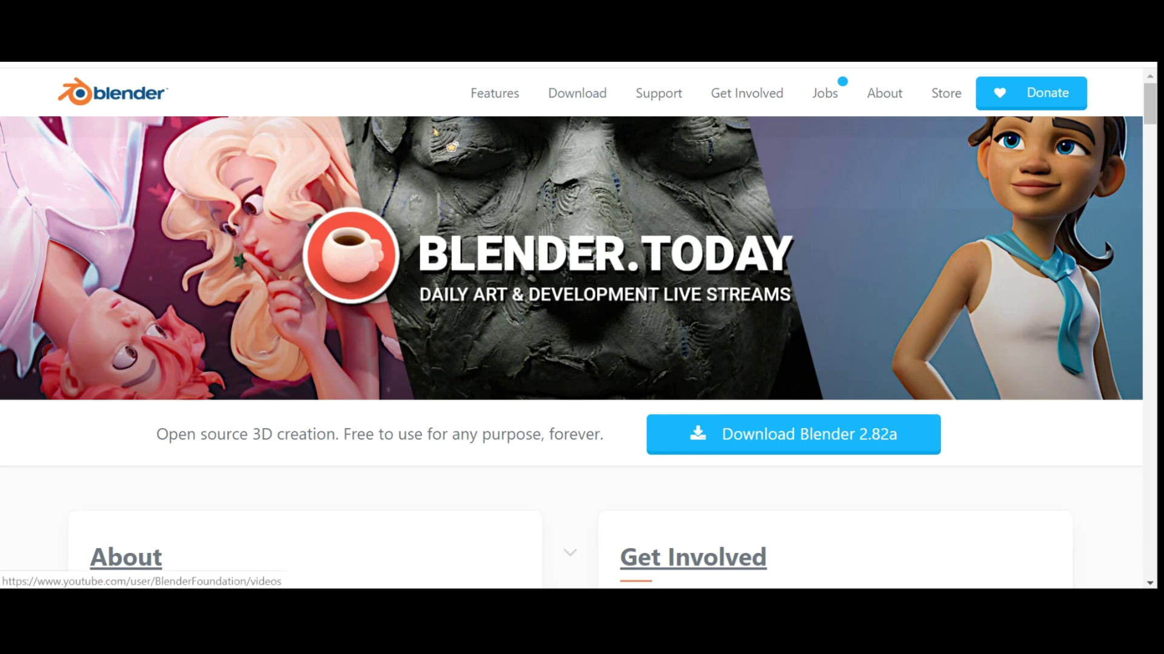
Download blender-2.79-windows64.zip from the Blender 2.79 folder in the website's archive of previous versions
left_click(566, 102)
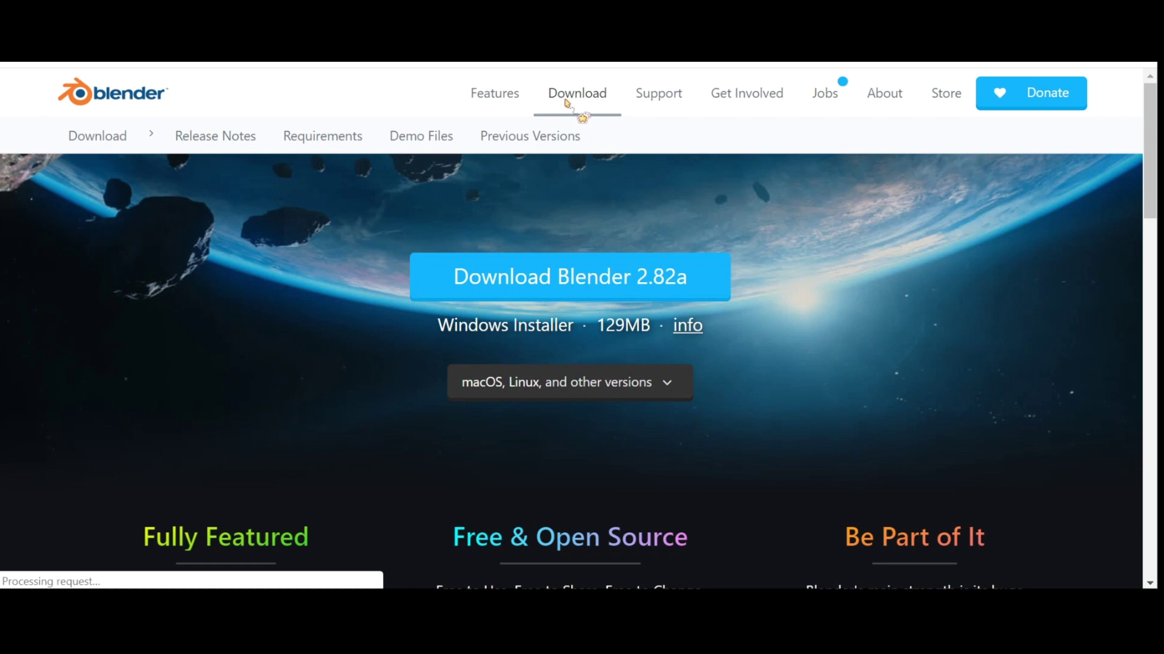
left_click(548, 132)
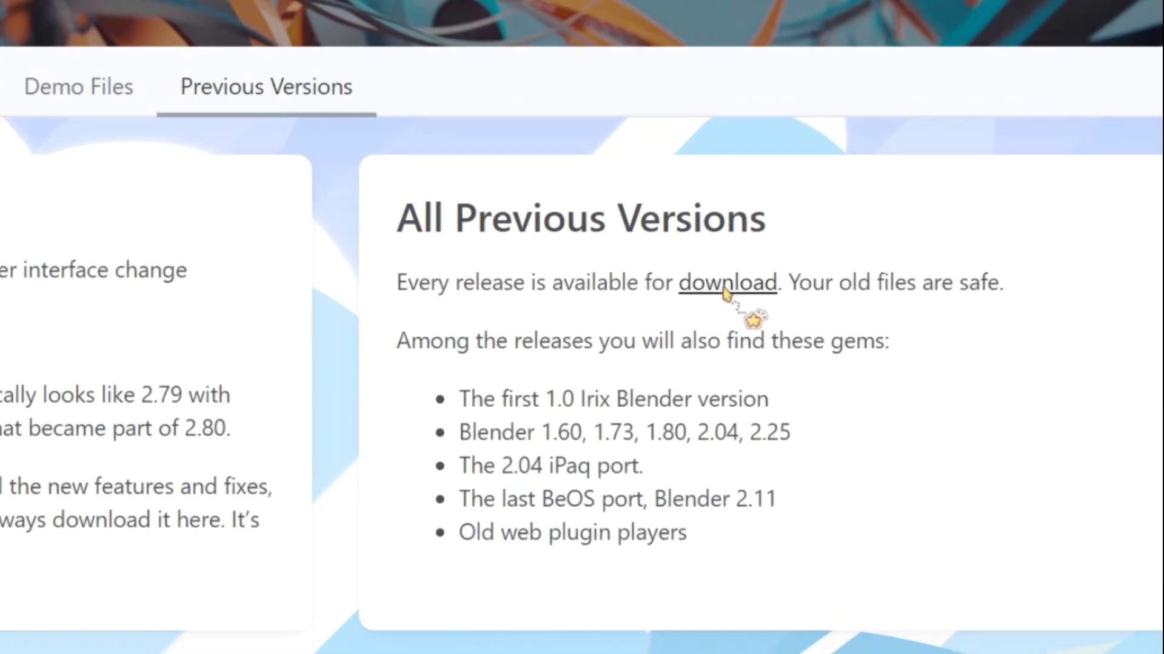
left_click(766, 306)
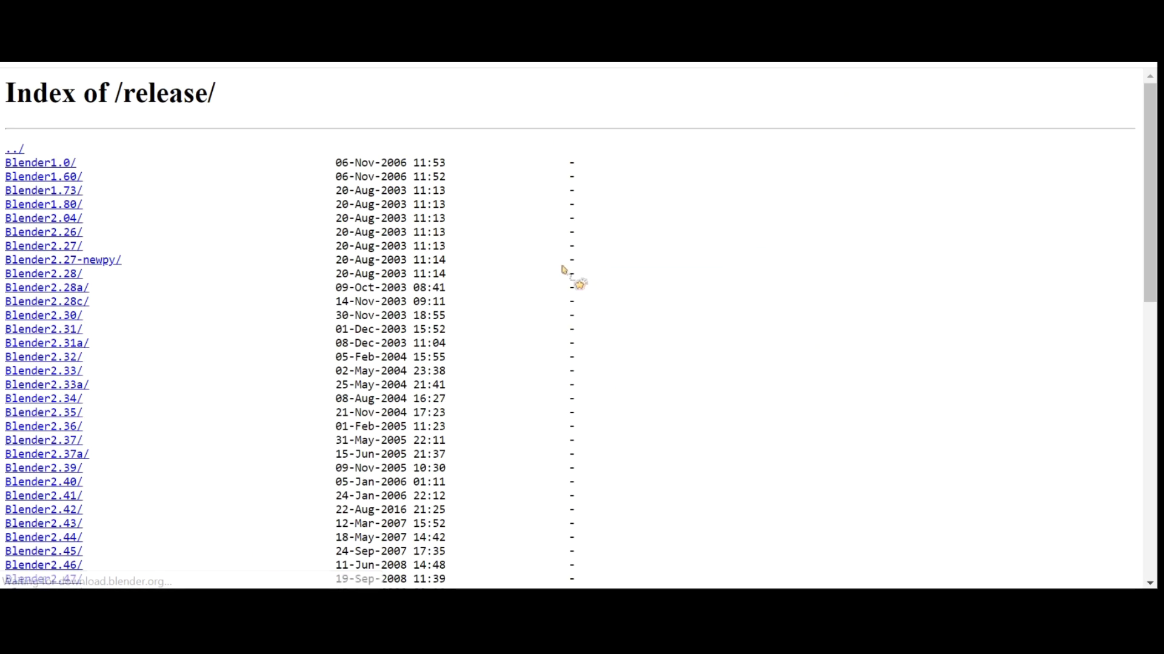
left_click_drag(1154, 154, 1154, 428)
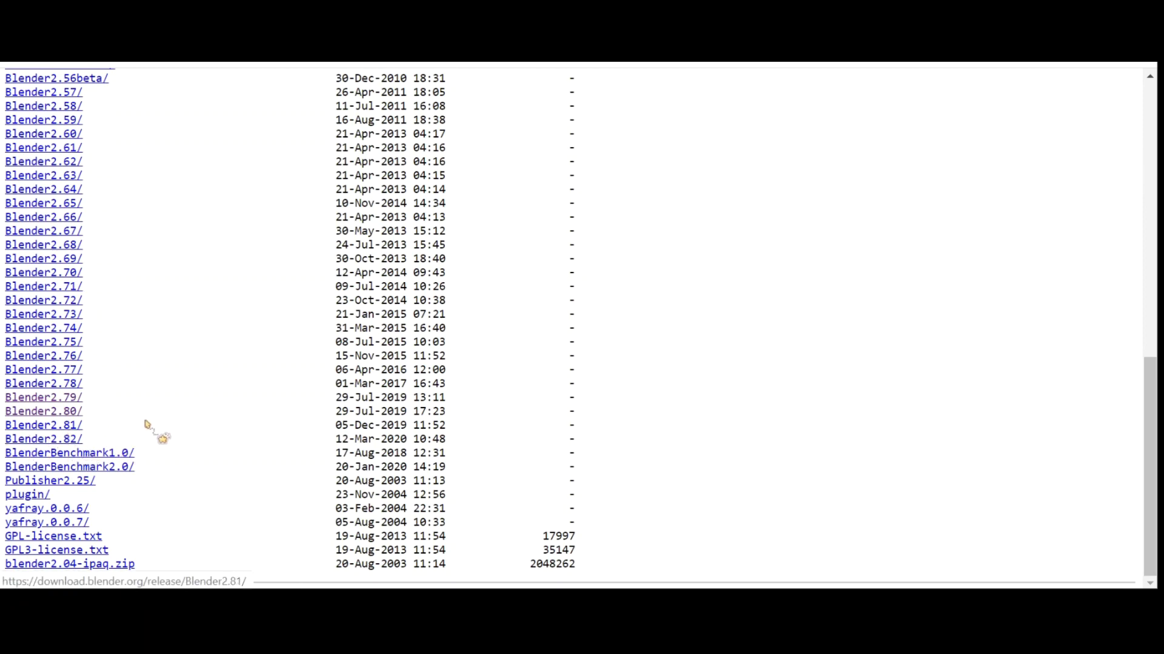
left_click(67, 404)
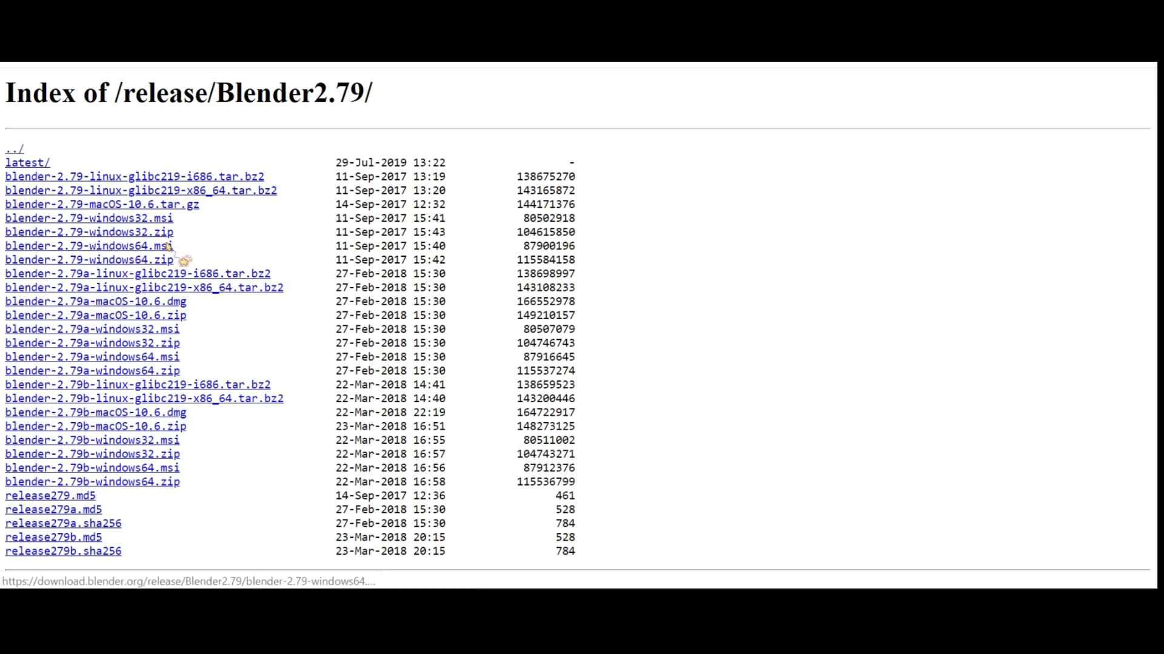
left_click(122, 261)
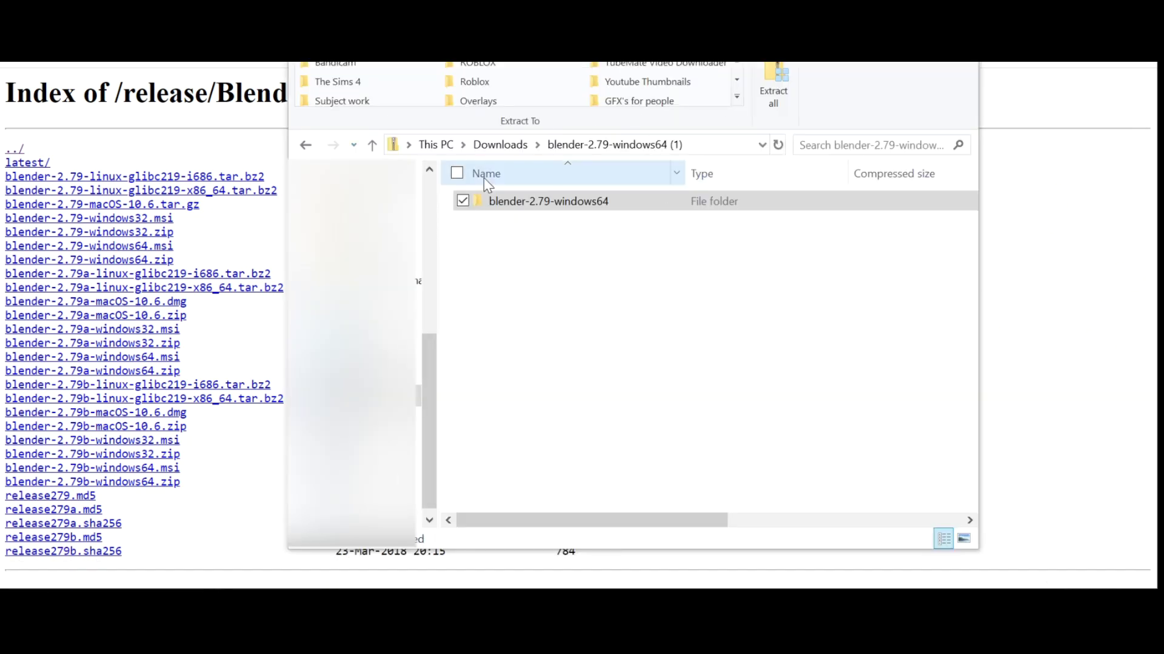
Extract the downloaded blender-2.79-windows64 (1) archive into its default folder inside Downloads
left_click(499, 146)
left_click(500, 144)
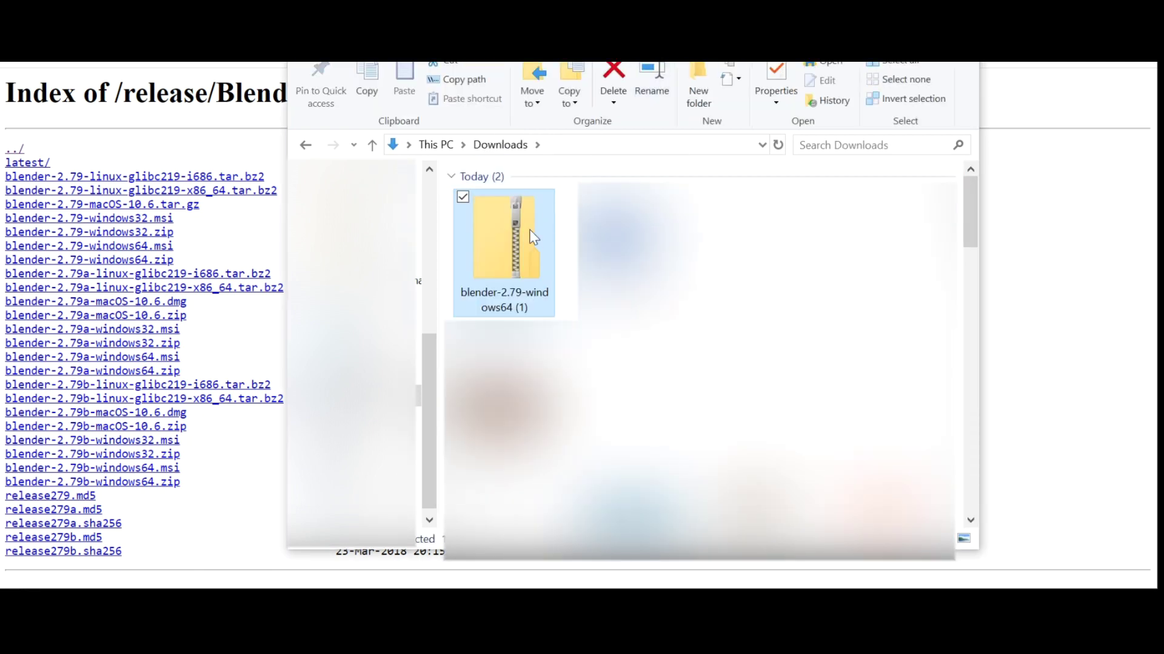
right_click(517, 259)
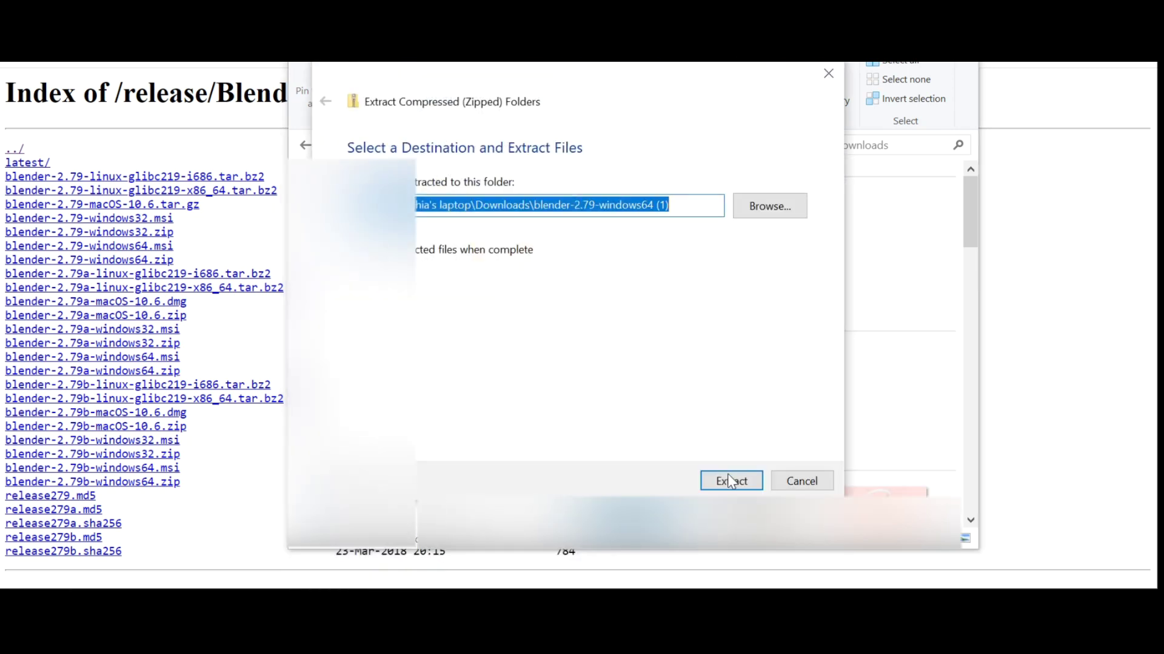
left_click(730, 482)
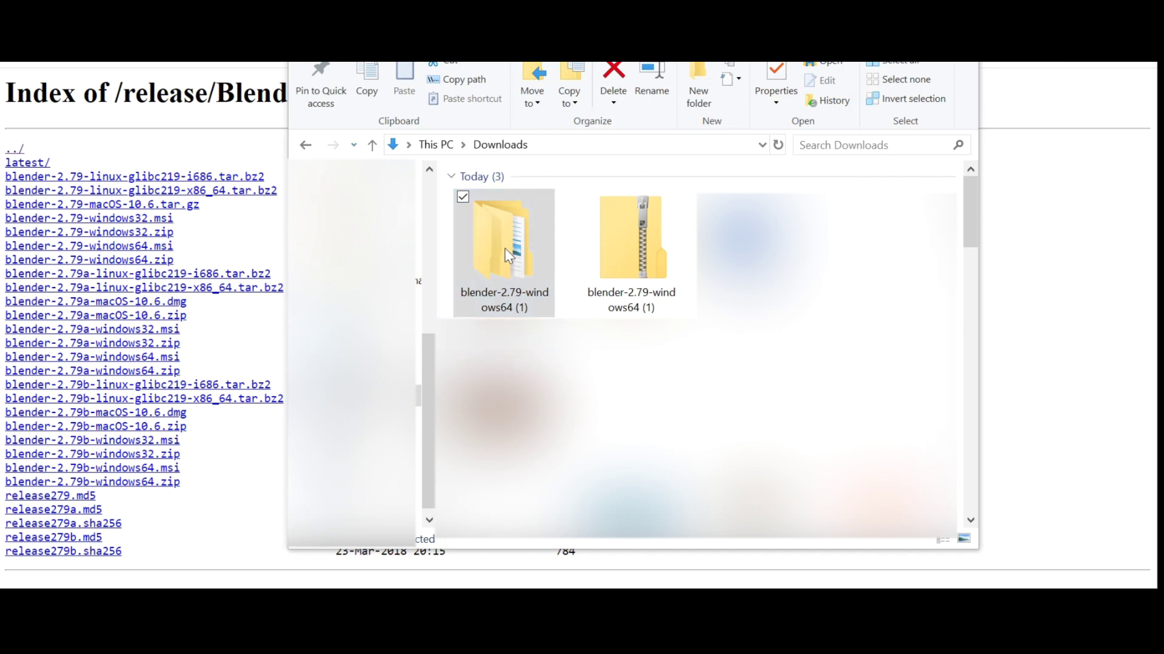
Open the extracted blender-2.79-windows64 (1) folder and its blender-2.79-windows64 subfolder containing the program files
double_click(544, 271)
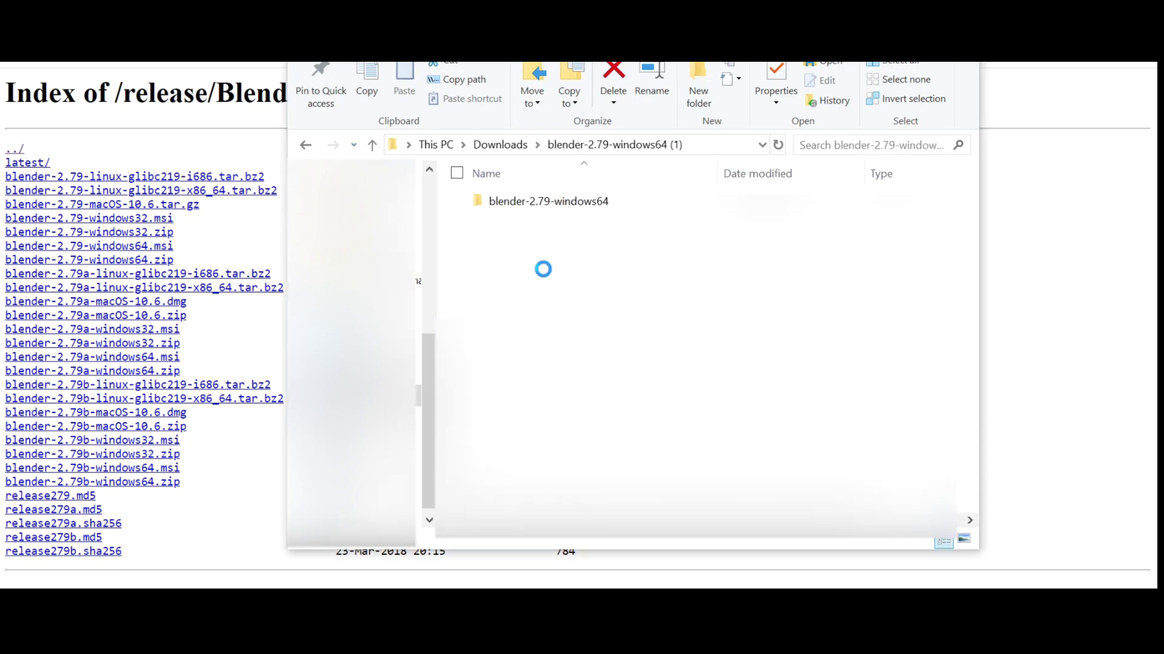
left_click(551, 205)
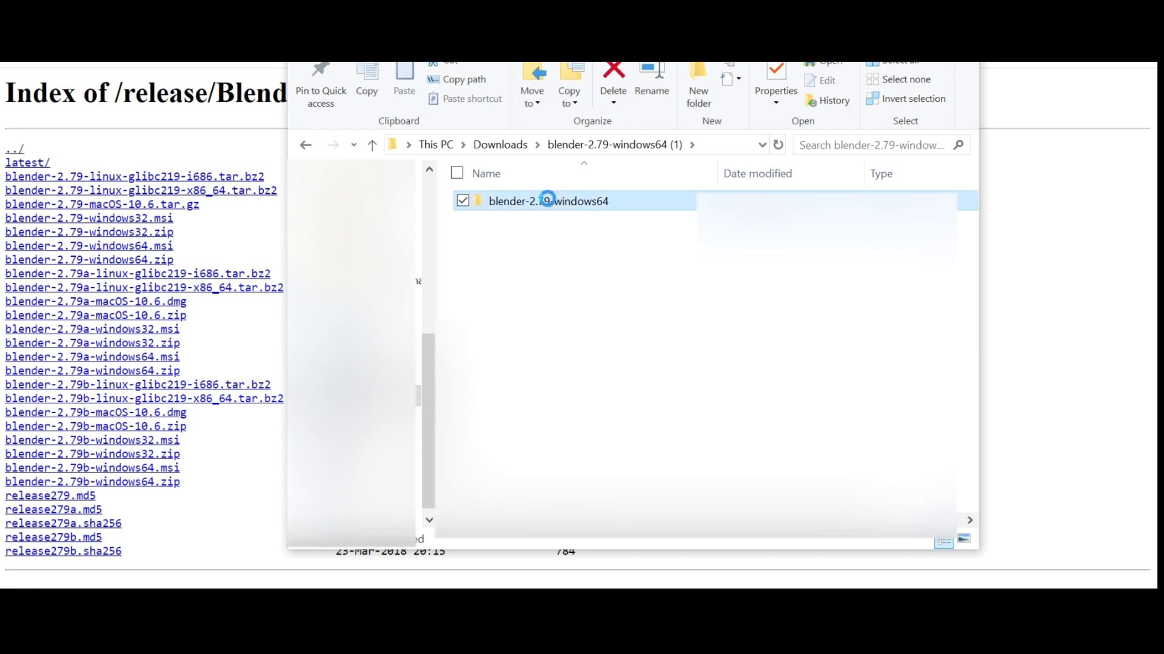
double_click(547, 200)
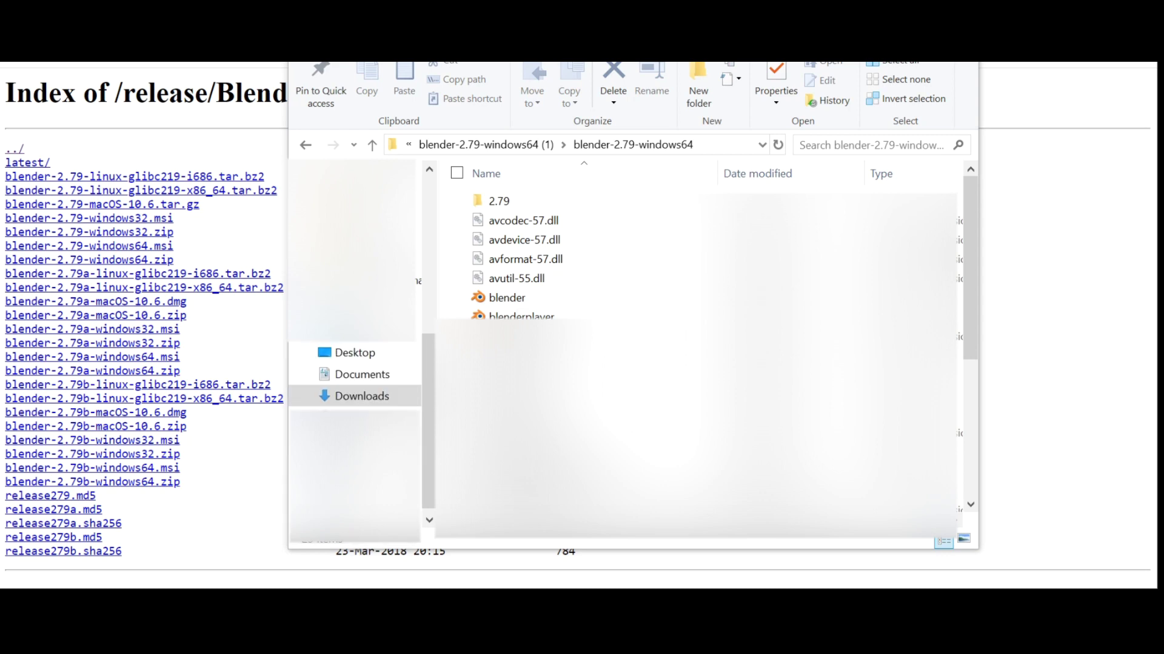
left_click(397, 377)
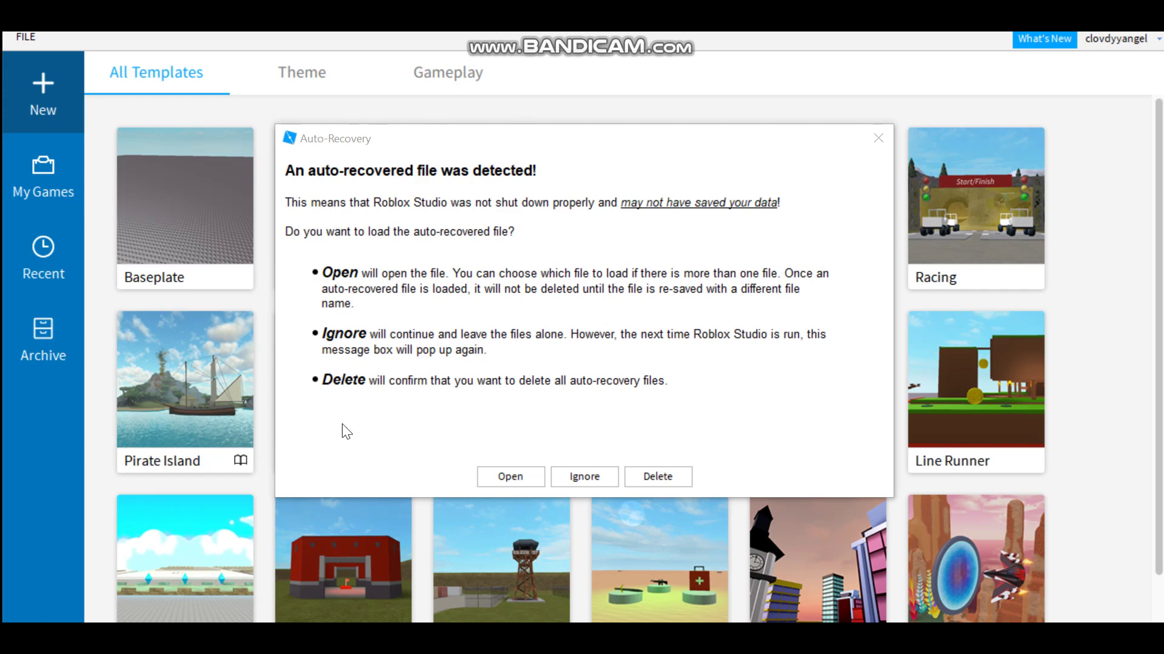
Switch to Roblox Studio, ignore the auto-recovered file and create a place from the Baseplate template
left_click(584, 477)
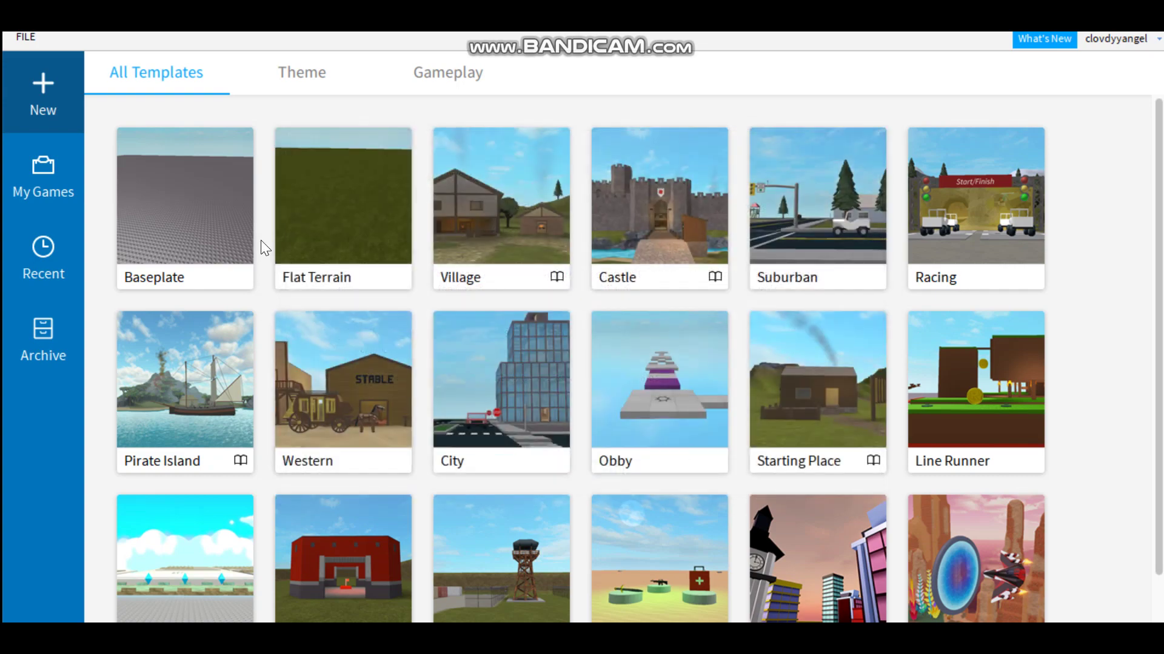
left_click(216, 176)
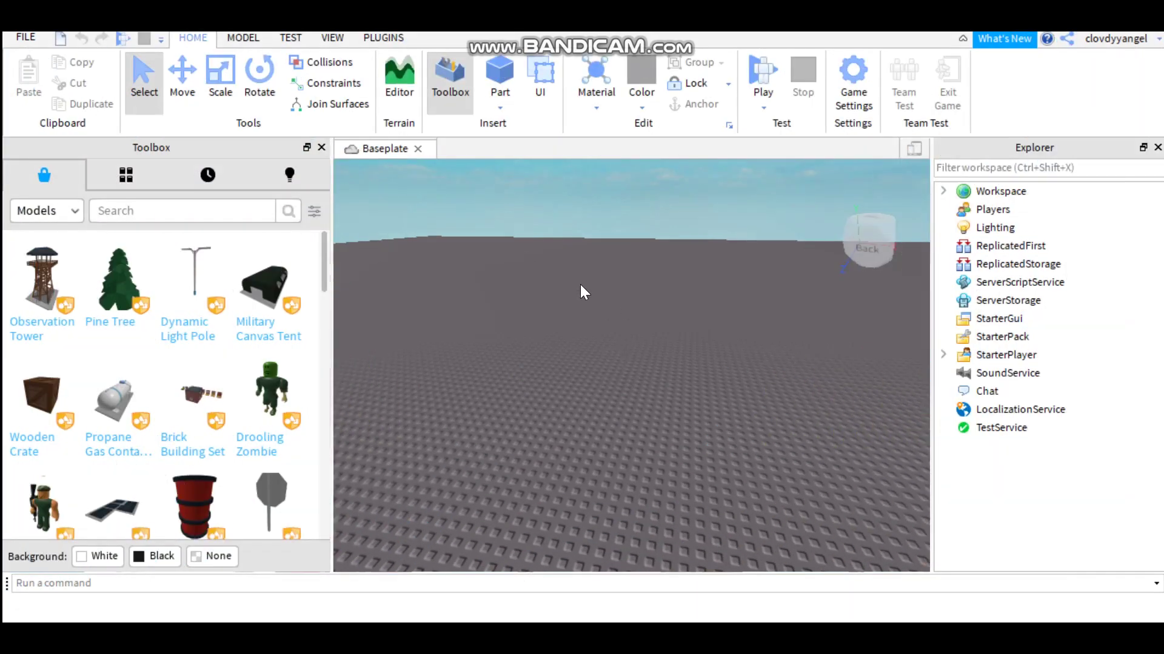
Search the Toolbox's plugins for "Load Character Lite"
left_click(384, 43)
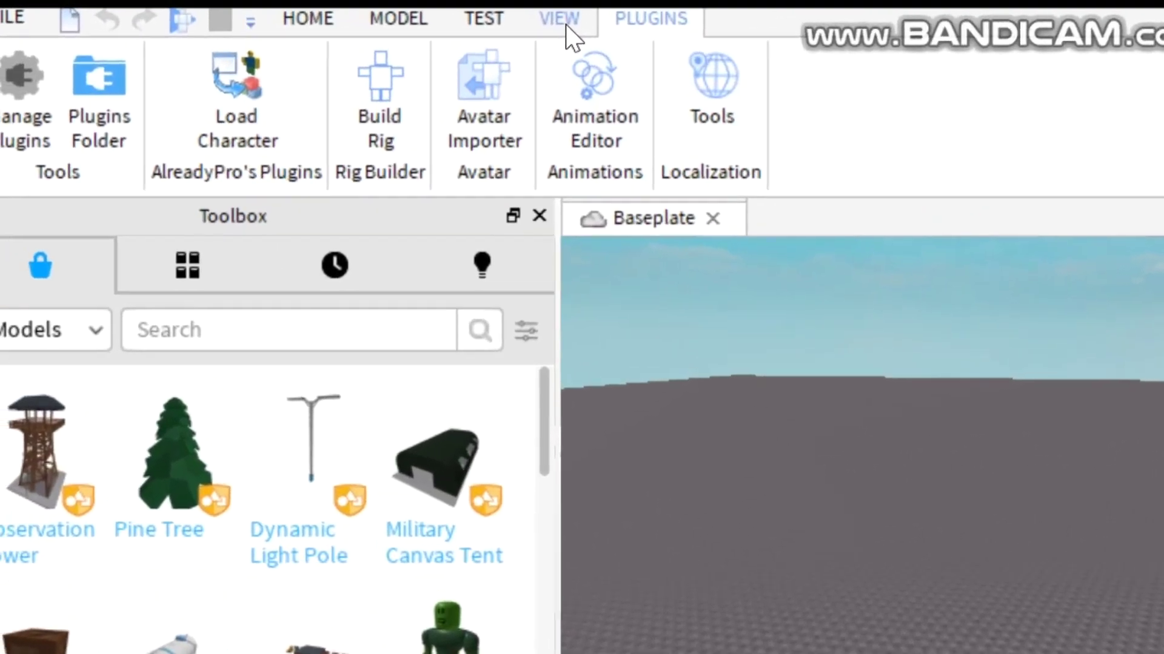
left_click(335, 40)
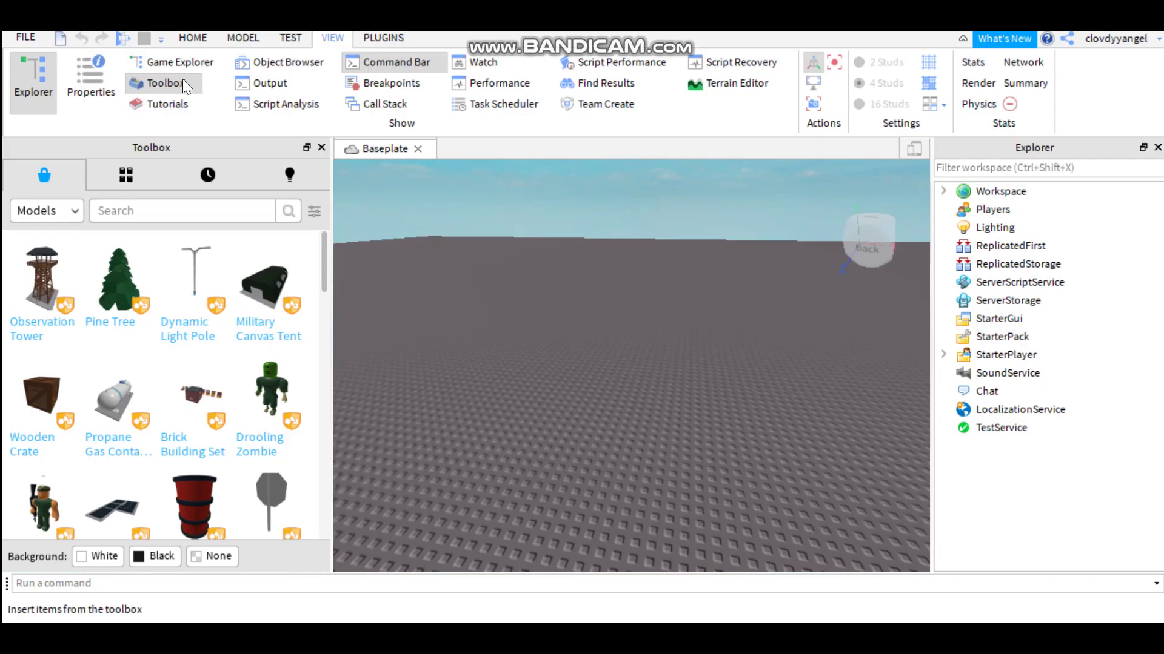
left_click(373, 123)
left_click(181, 81)
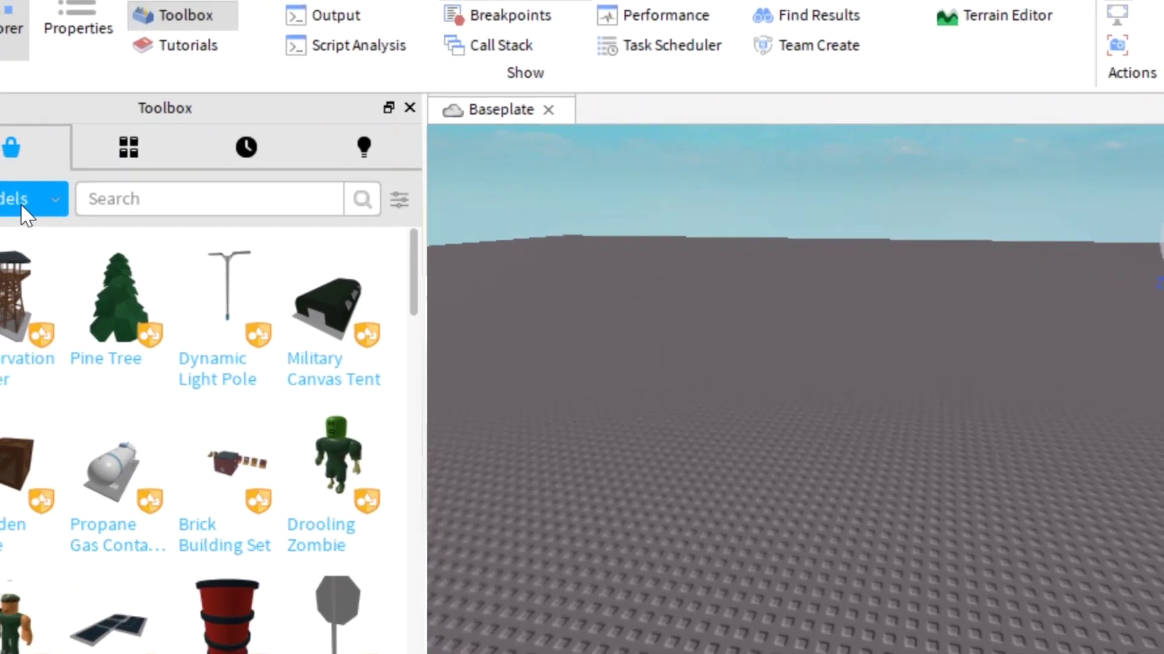
left_click(48, 213)
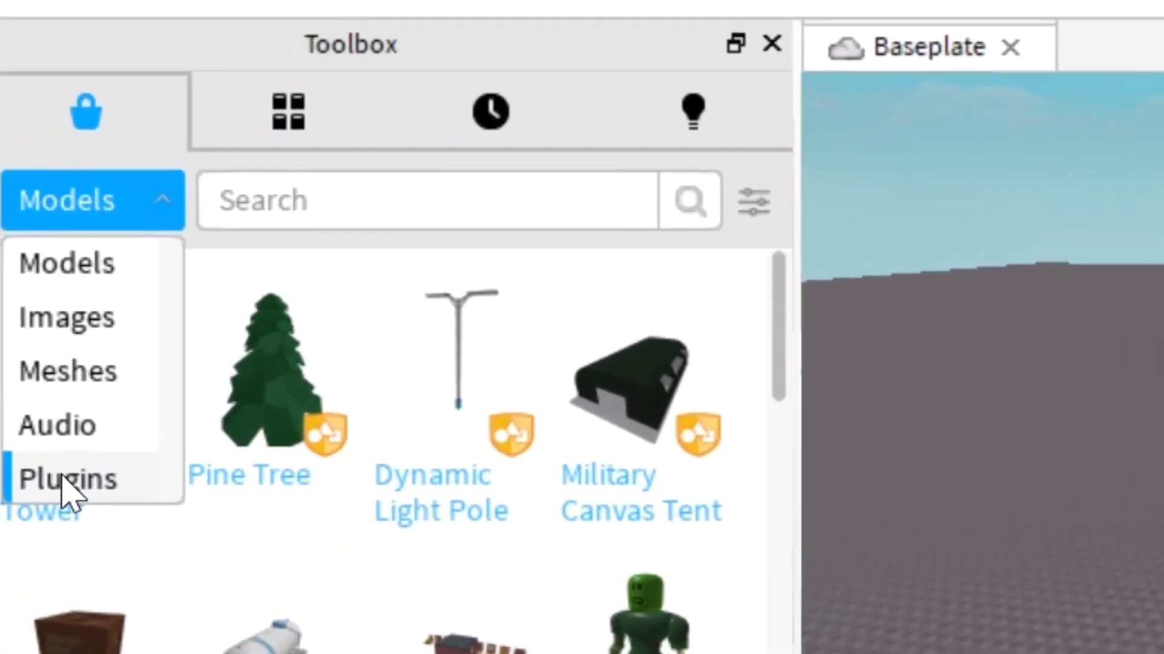
left_click(60, 475)
left_click(366, 206)
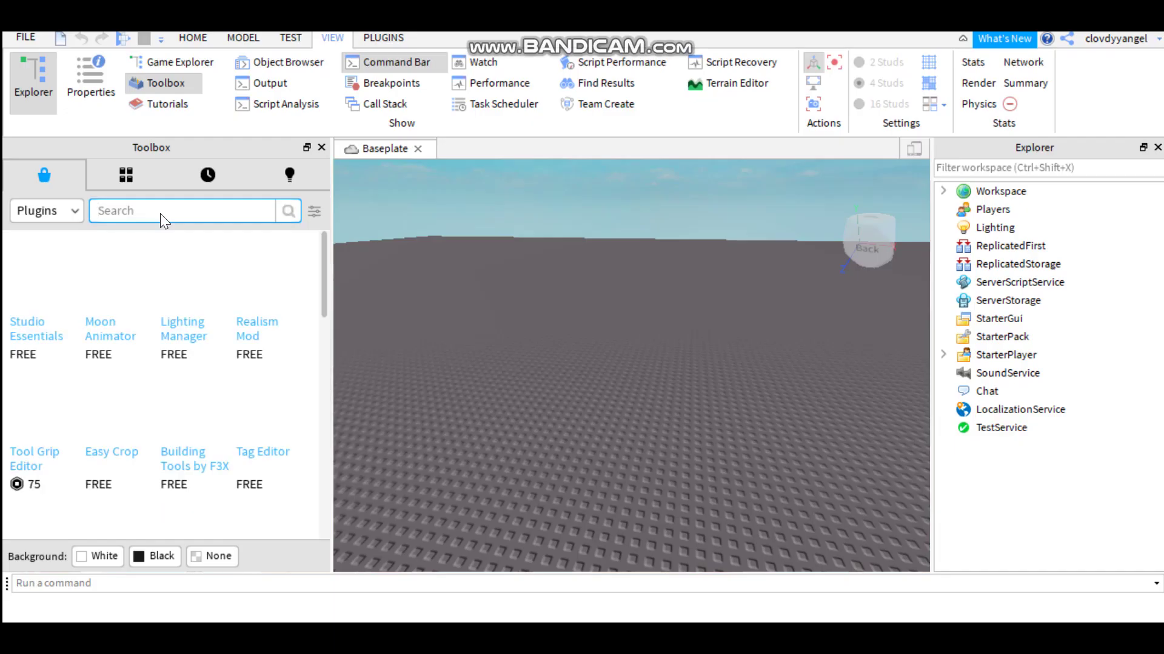
type("Load Character Lite")
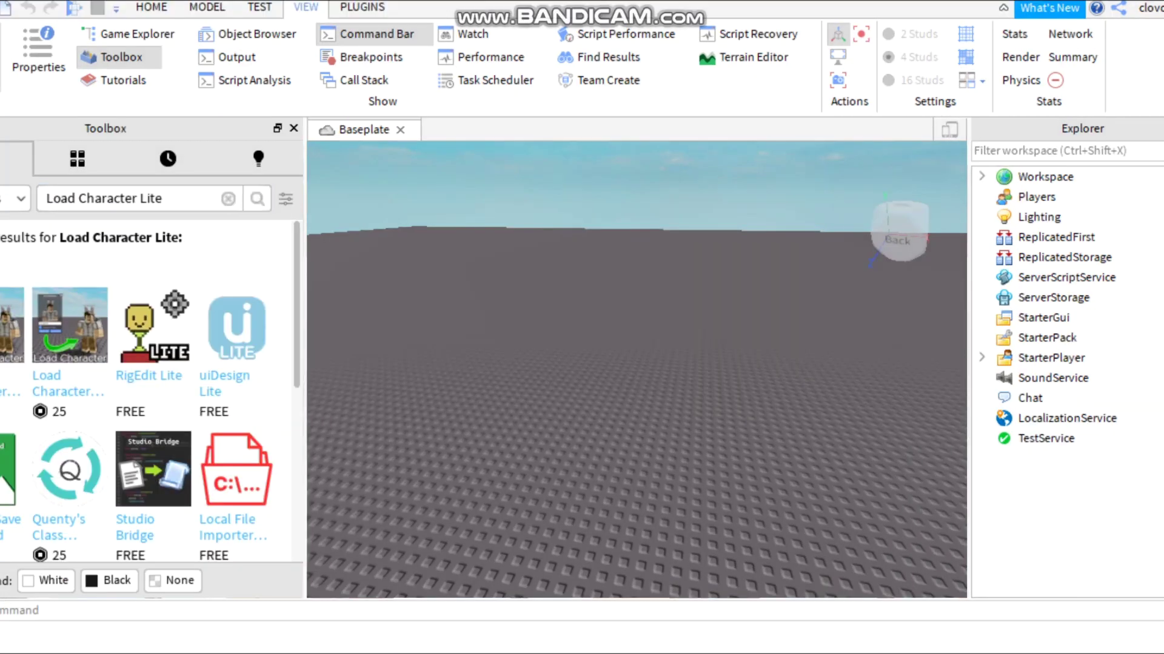
View the details of the Load Character Lite plugin by AlreadyPro and close them again
mouse_move(11, 391)
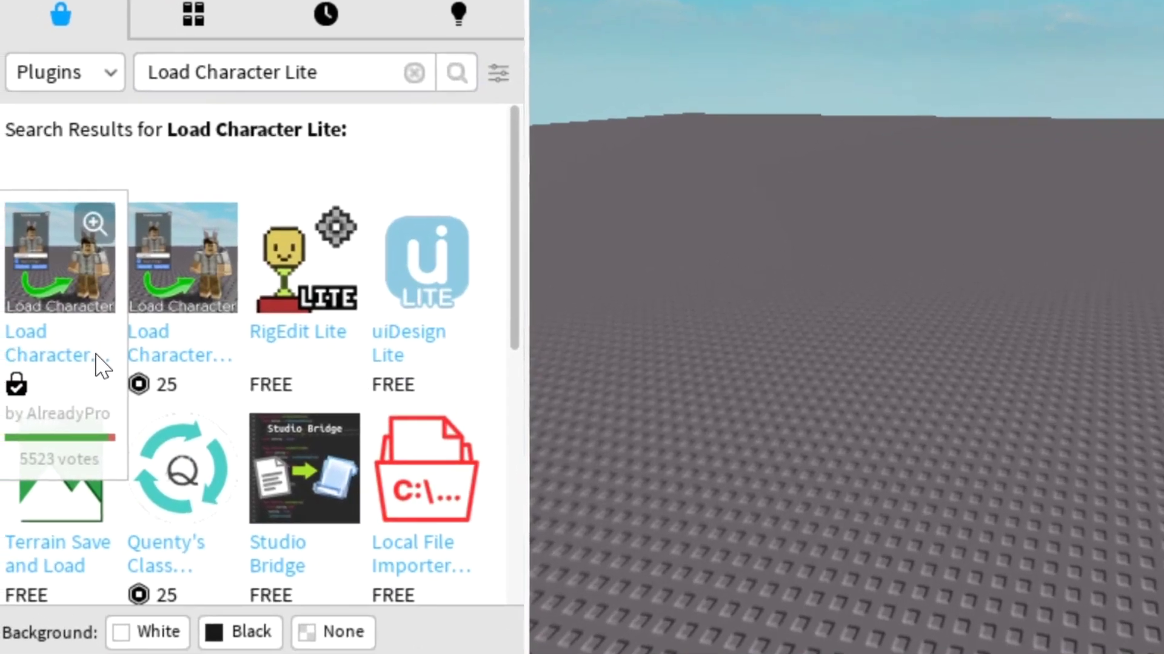
left_click(97, 348)
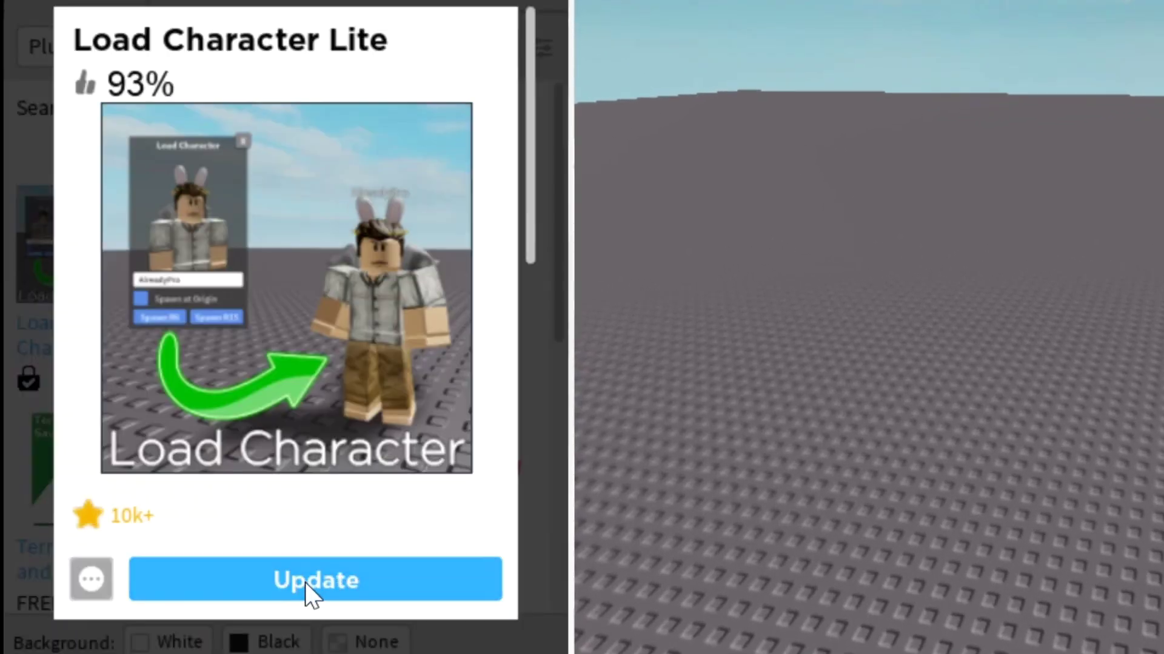
left_click_drag(522, 121, 511, 177)
left_click(529, 2)
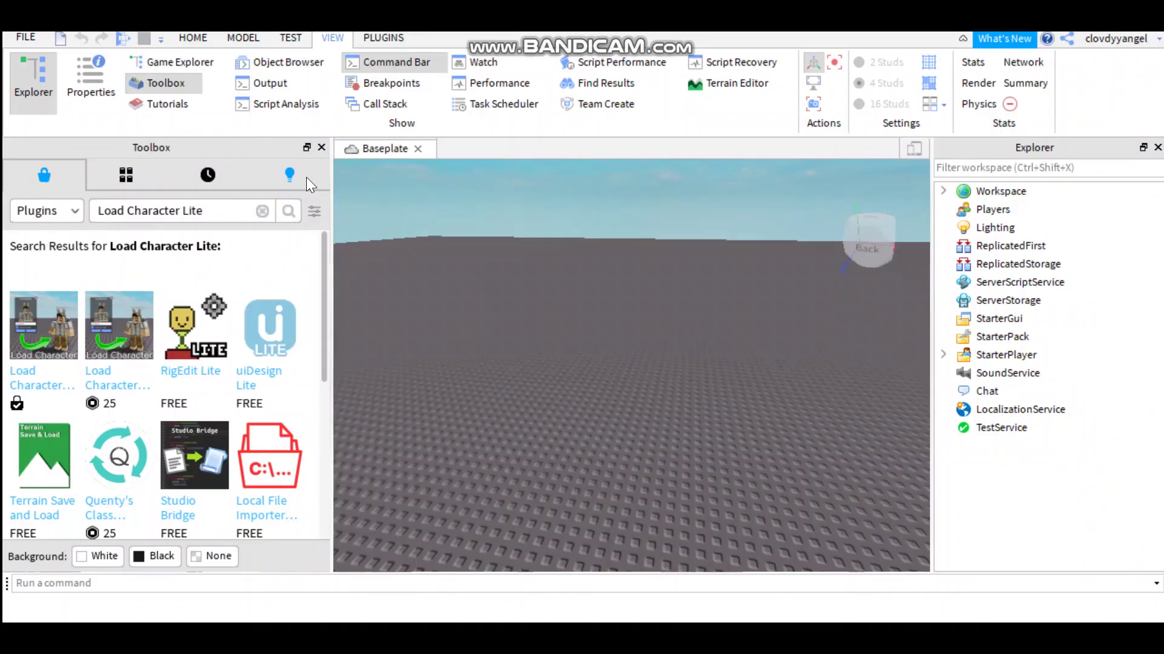
Use the Load Character plugin to spawn an R6 avatar for the account's own username
left_click(387, 34)
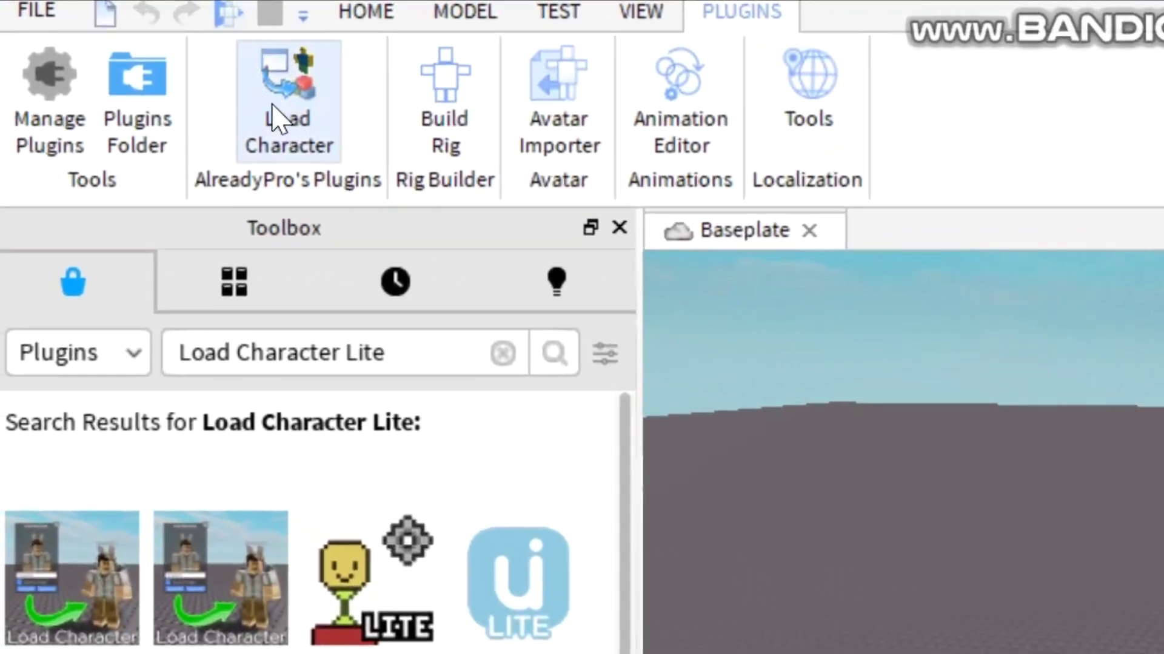
left_click(275, 115)
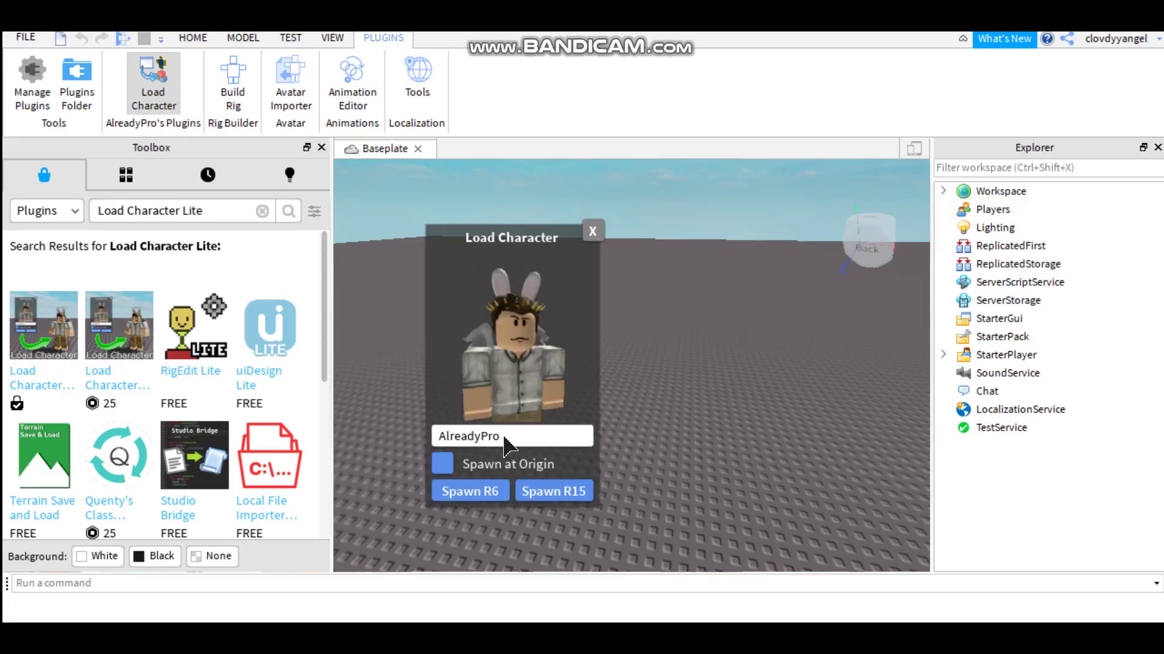
double_click(504, 439)
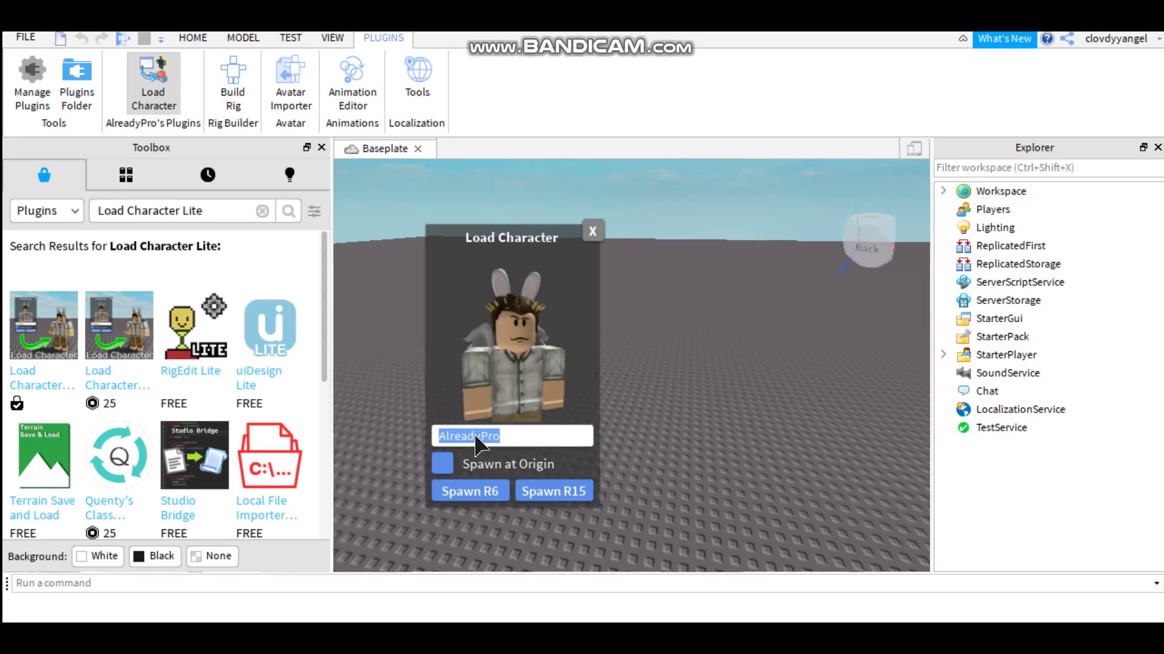
key("BackSpace")
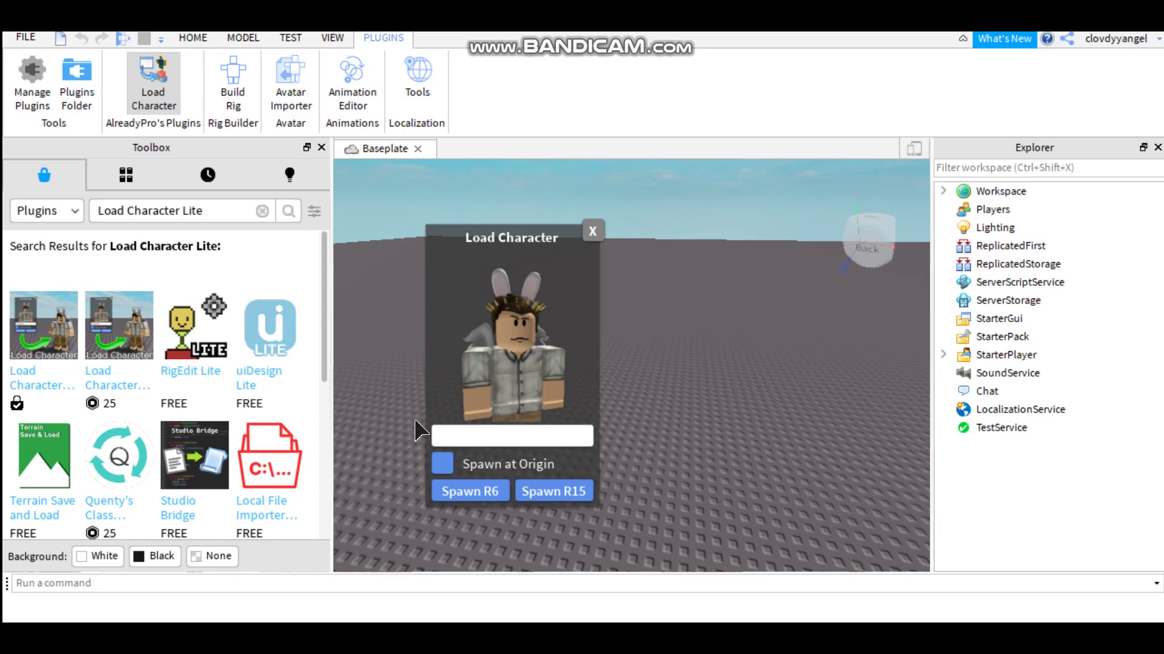
type("clovdyyangel")
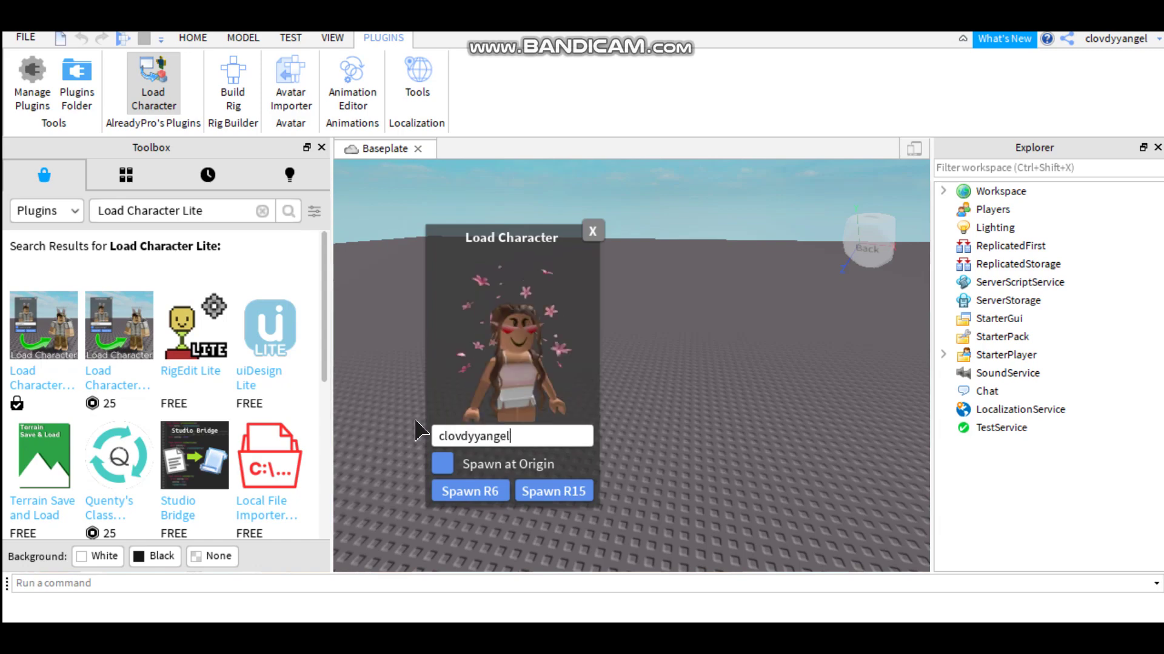
left_click(471, 496)
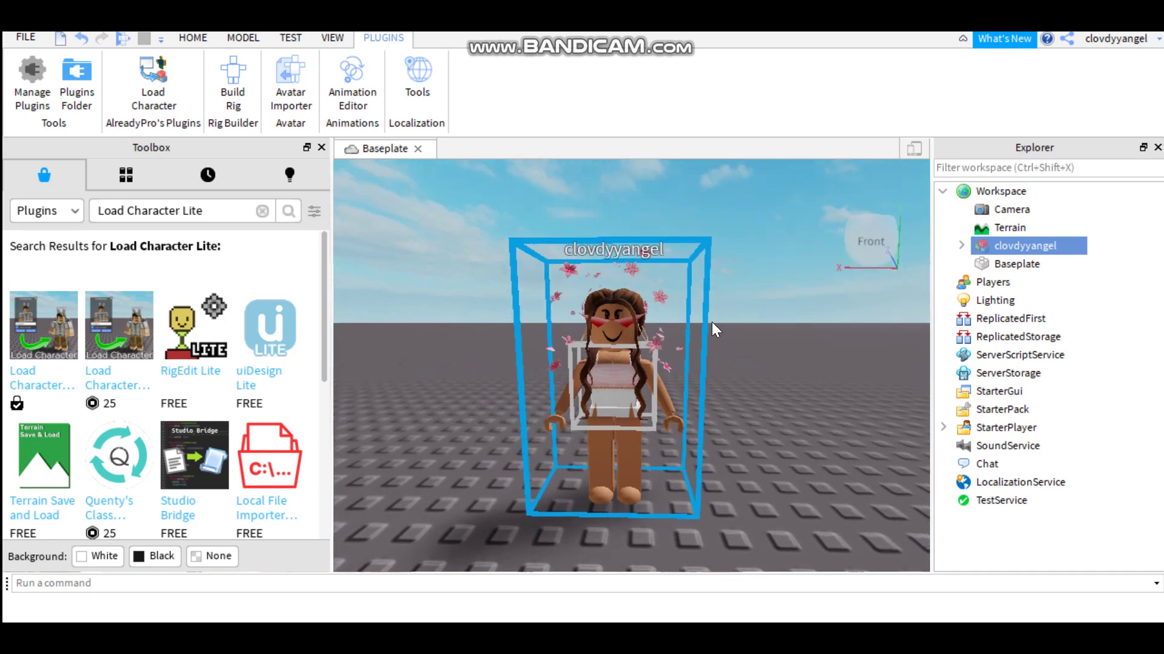
Search the Toolbox's models for "camera" and insert a tripod camera into the place
left_click(31, 206)
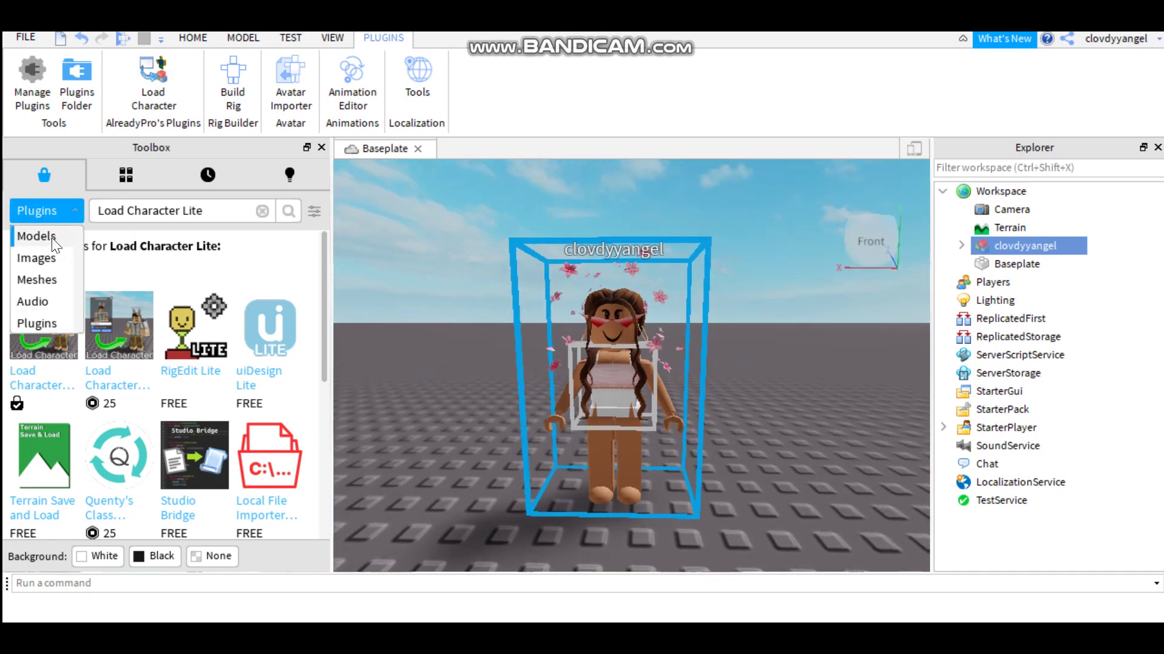
left_click(24, 235)
type("camera")
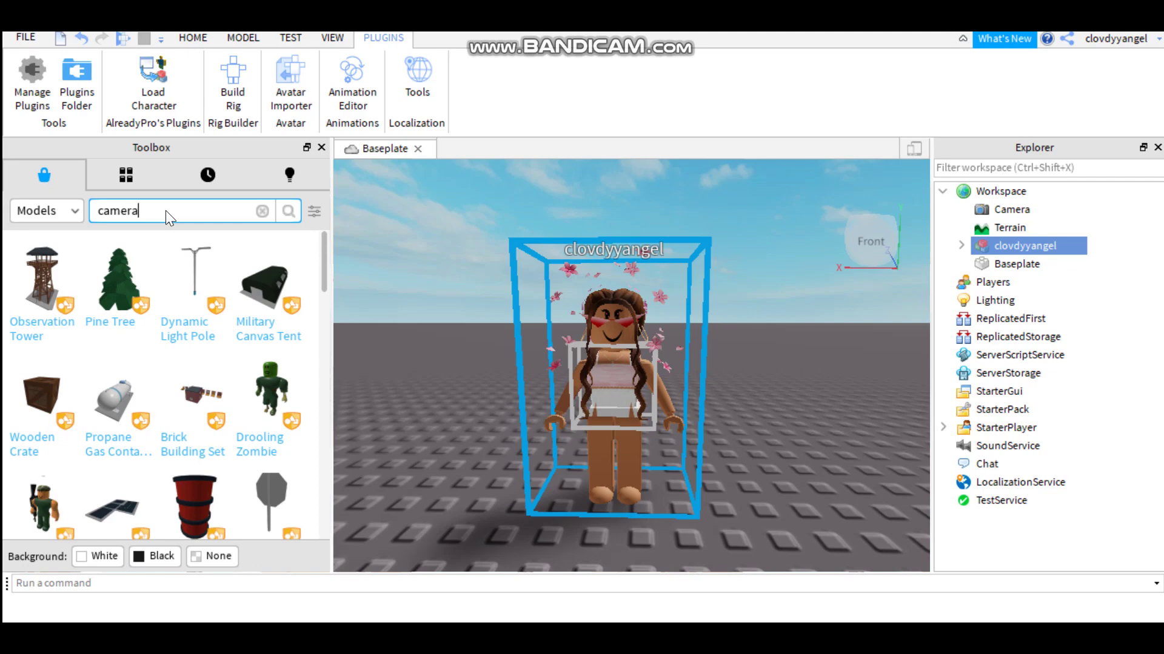
key("Return")
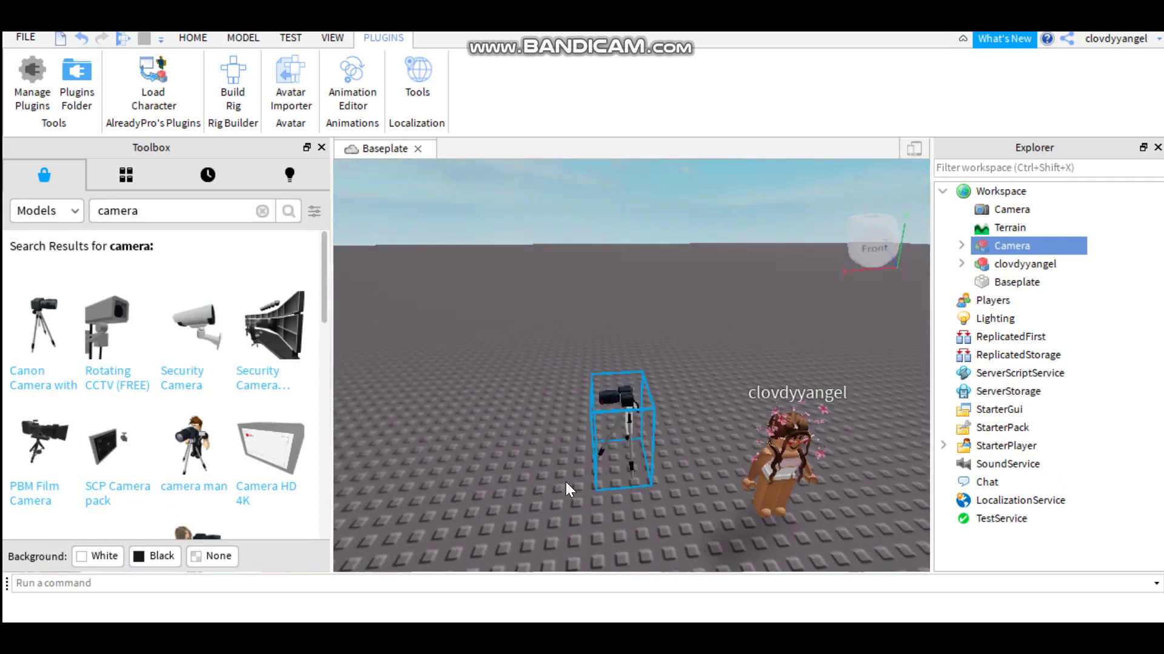
Delete the tripod camera model standing beside the character
right_click_drag(566, 483, 678, 424)
left_click(774, 382)
right_click_drag(861, 382, 774, 381)
scroll(774, 382, "up", 3)
scroll(543, 367, "down", 4)
left_click(515, 340)
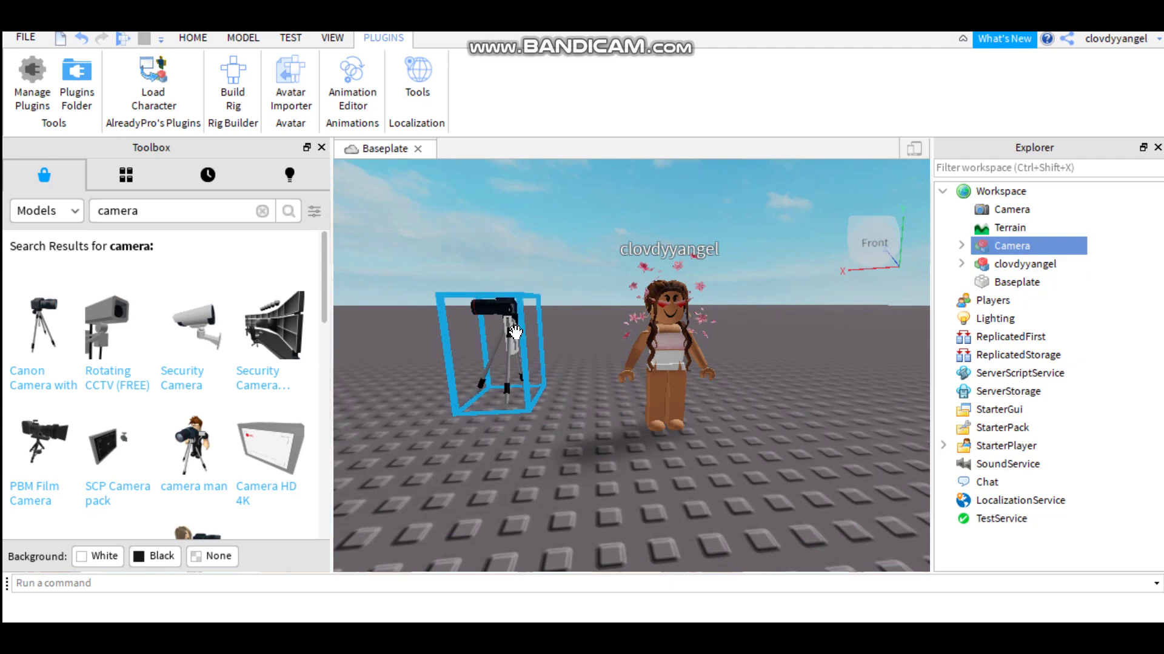
key("Delete")
right_click_drag(547, 358, 530, 339)
key("d")
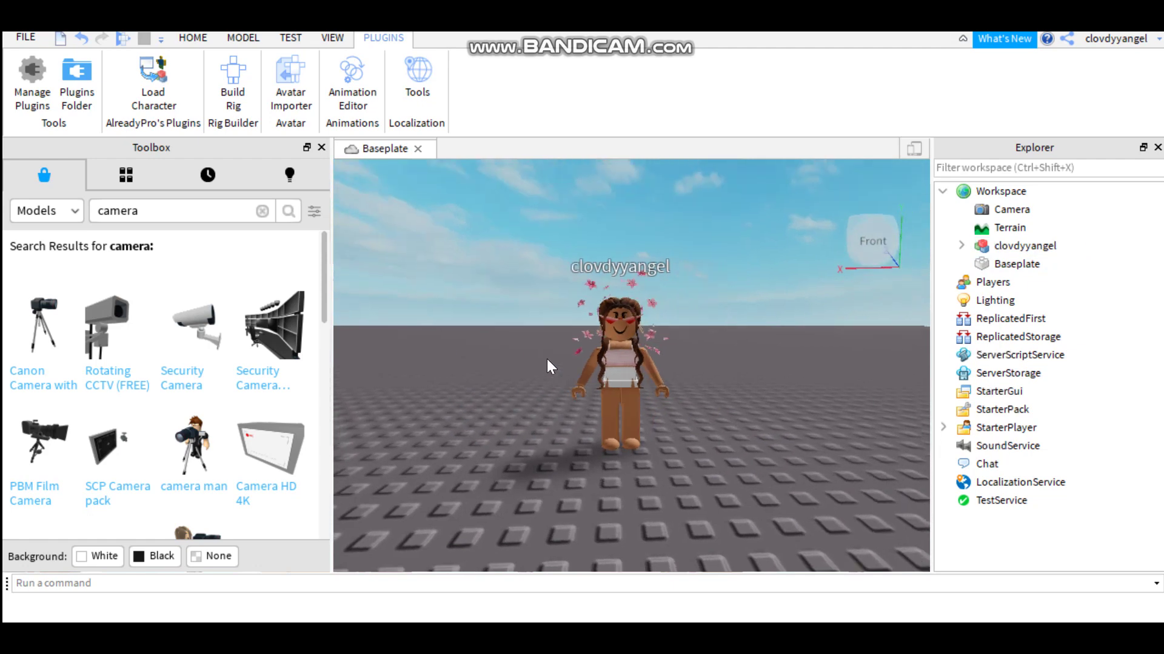
Select the spawned avatar in the place and make sure the Explorer is shown
scroll(546, 358, "up", 1)
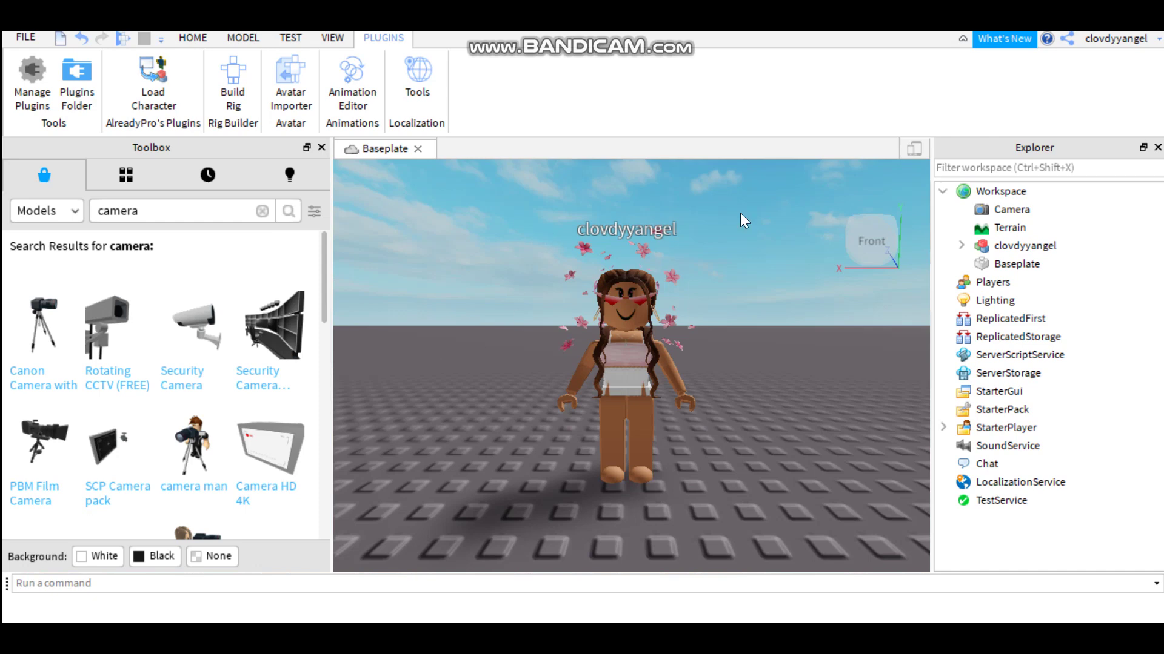
scroll(748, 457, "up", 2)
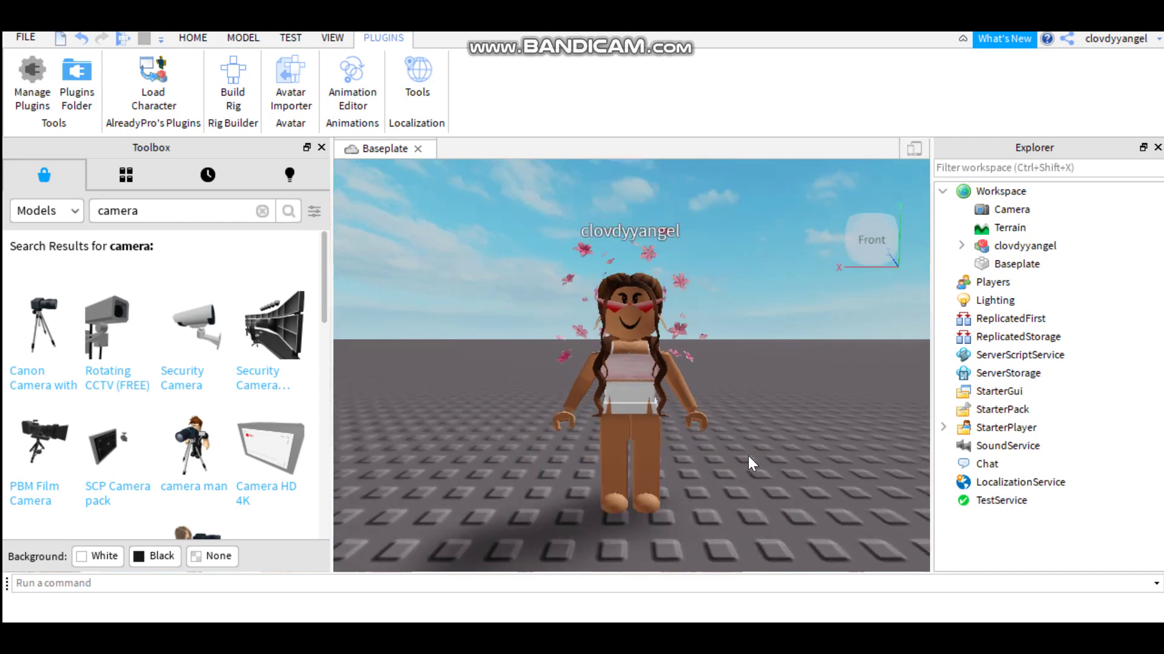
left_click(697, 421)
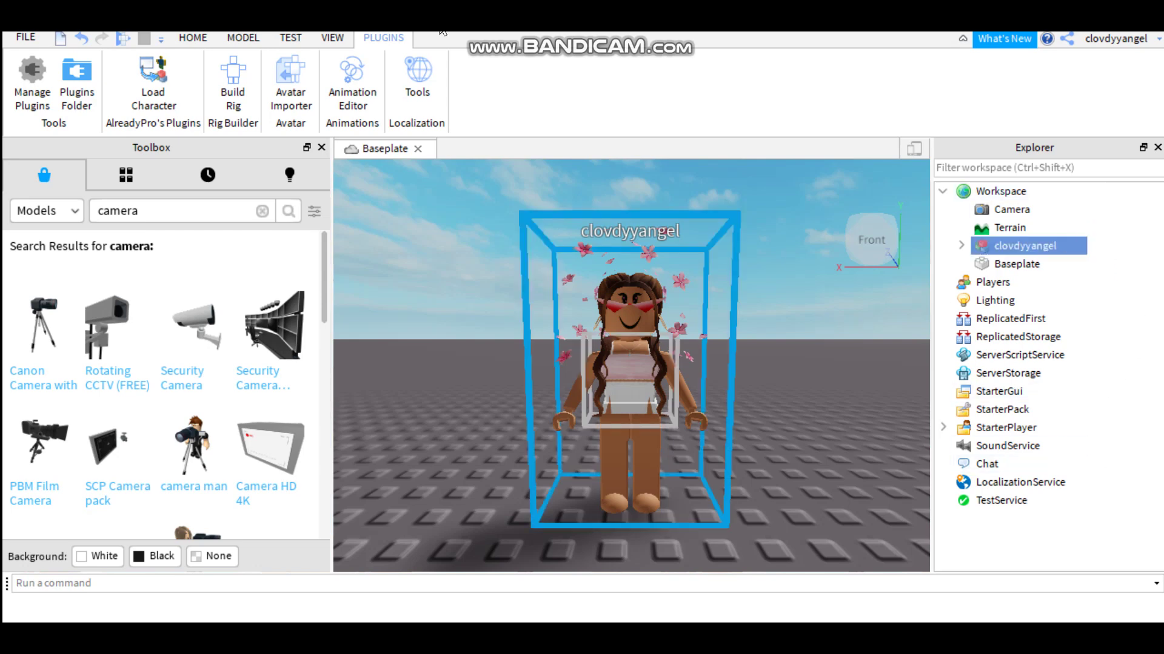
left_click(339, 37)
left_click(32, 74)
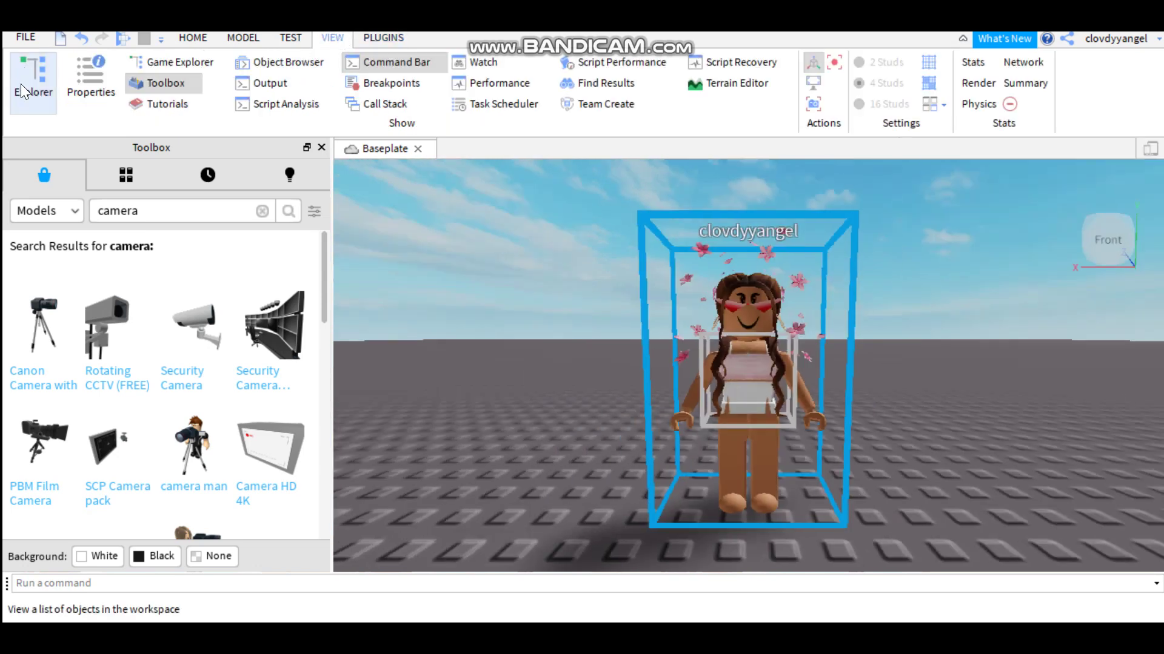
left_click(32, 75)
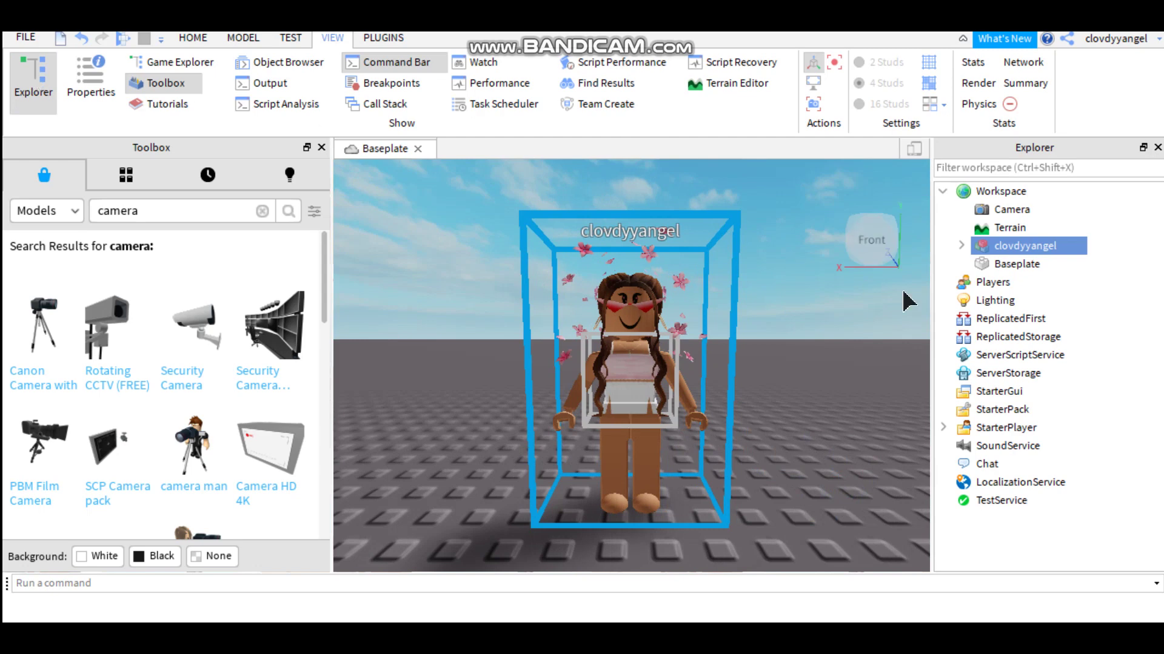
Export the avatar model from the Workspace with Export Selection
left_click(761, 277)
left_click(643, 374)
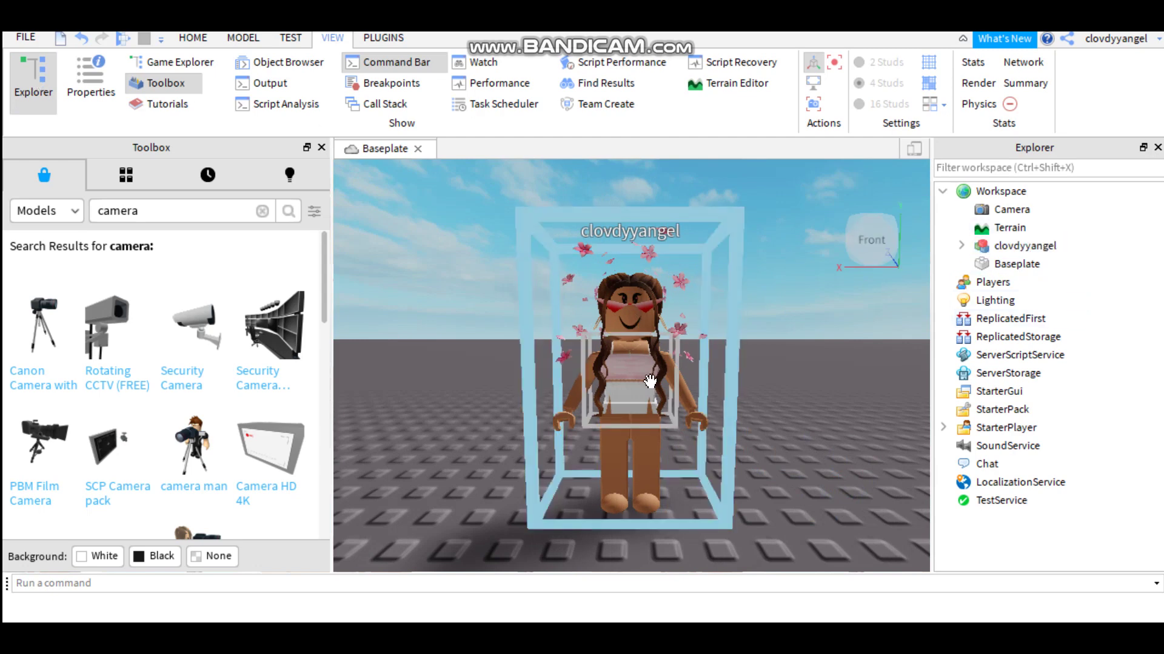
right_click(992, 249)
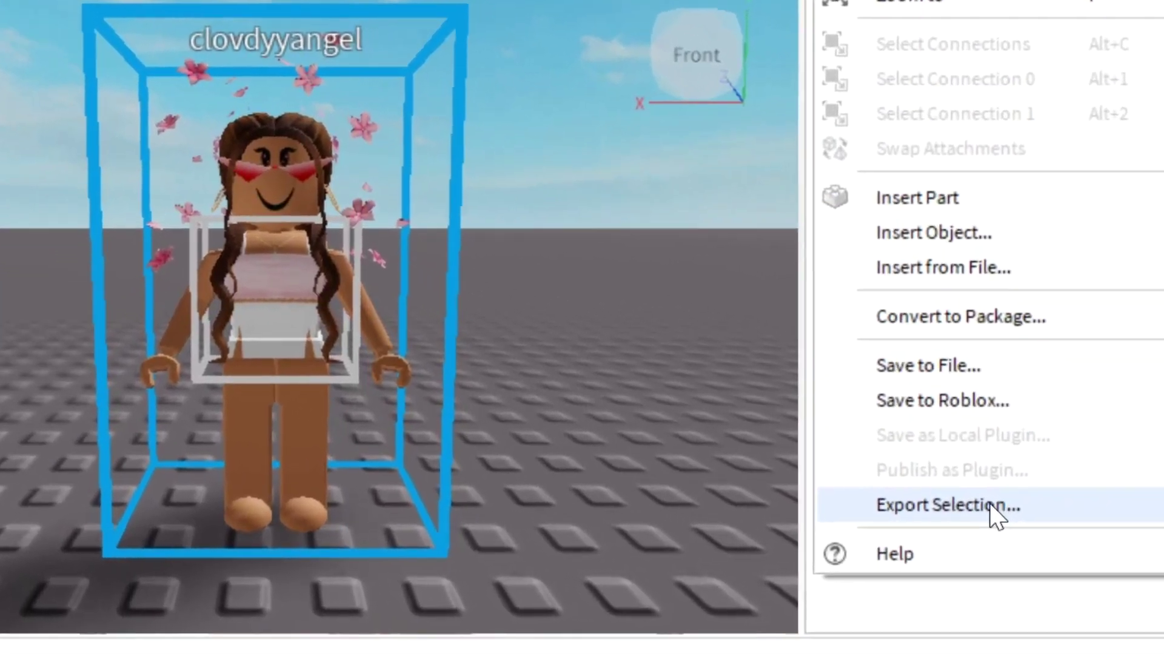
left_click(1035, 511)
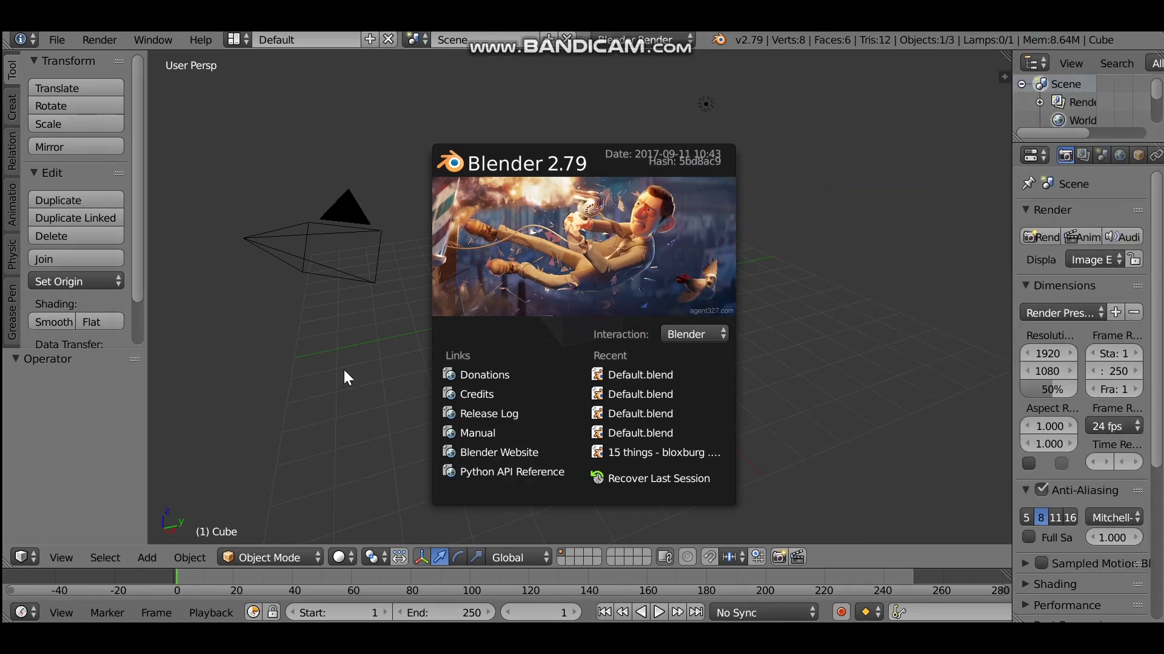
In Blender, dismiss the splash screen, give the properties area more width and delete the default cube
left_click(834, 273)
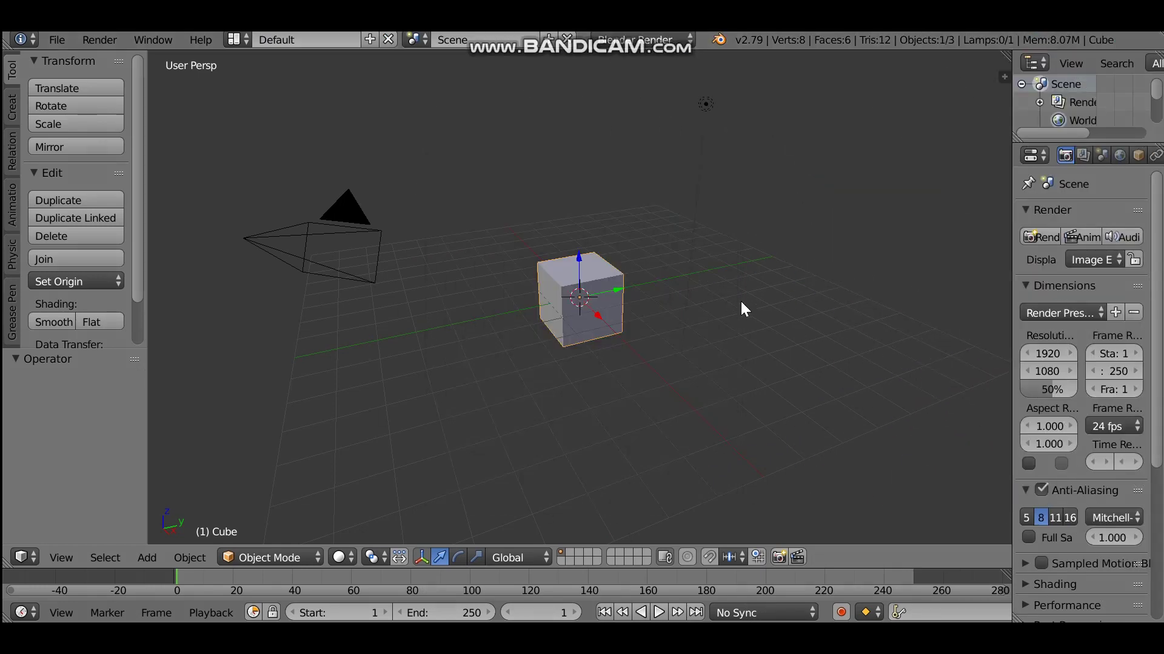
left_click_drag(1009, 212, 932, 211)
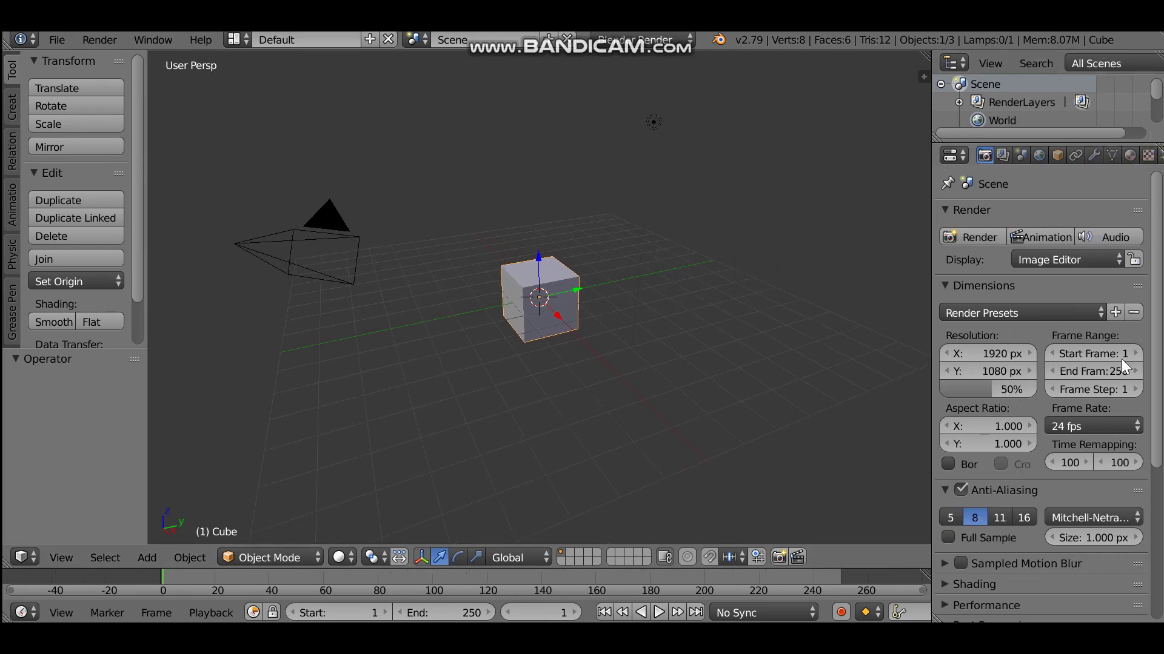
key("g")
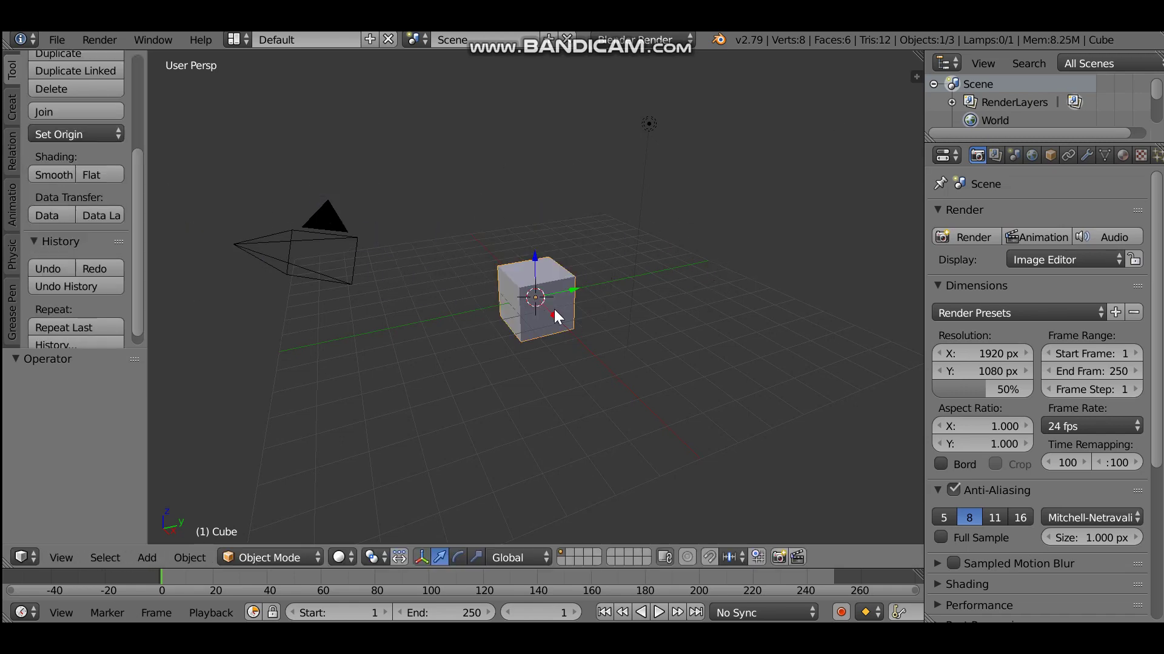
key("x")
left_click(554, 309)
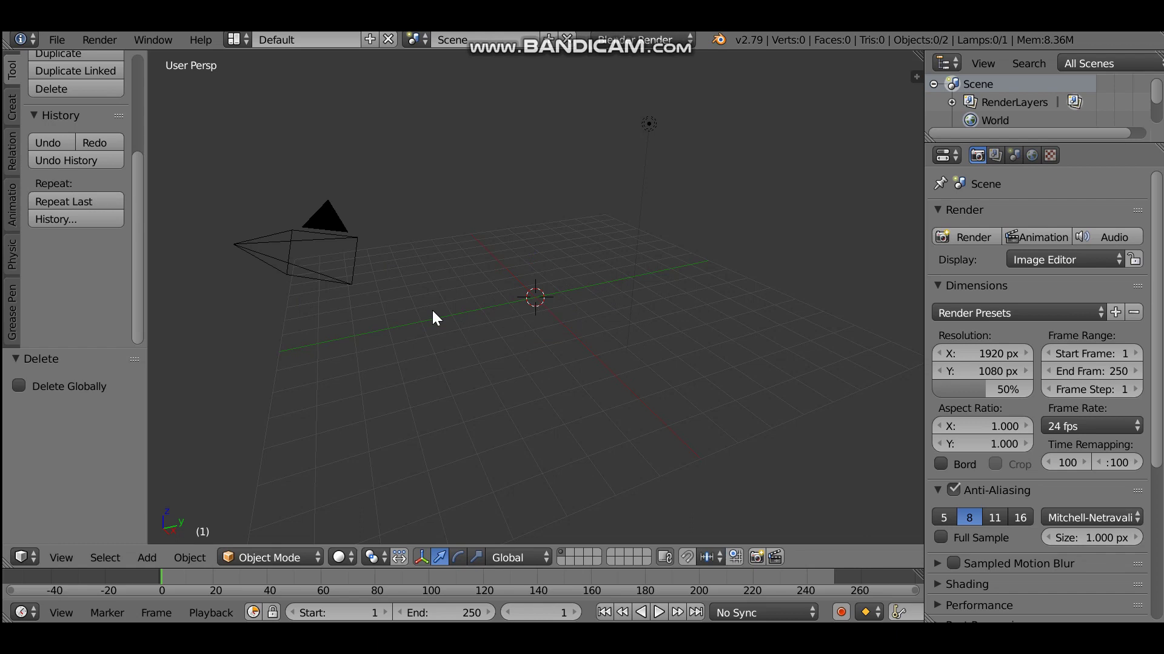
Try out walk navigation in the empty scene and look over the Undo and Redo tools
key("shift+f")
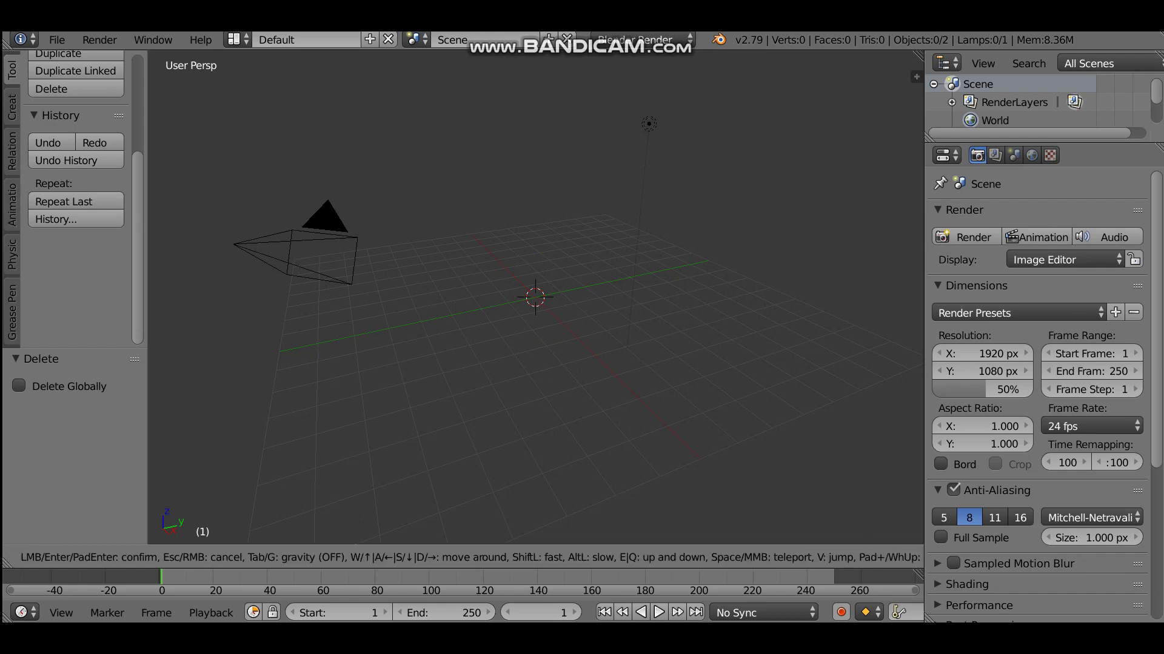
key("w")
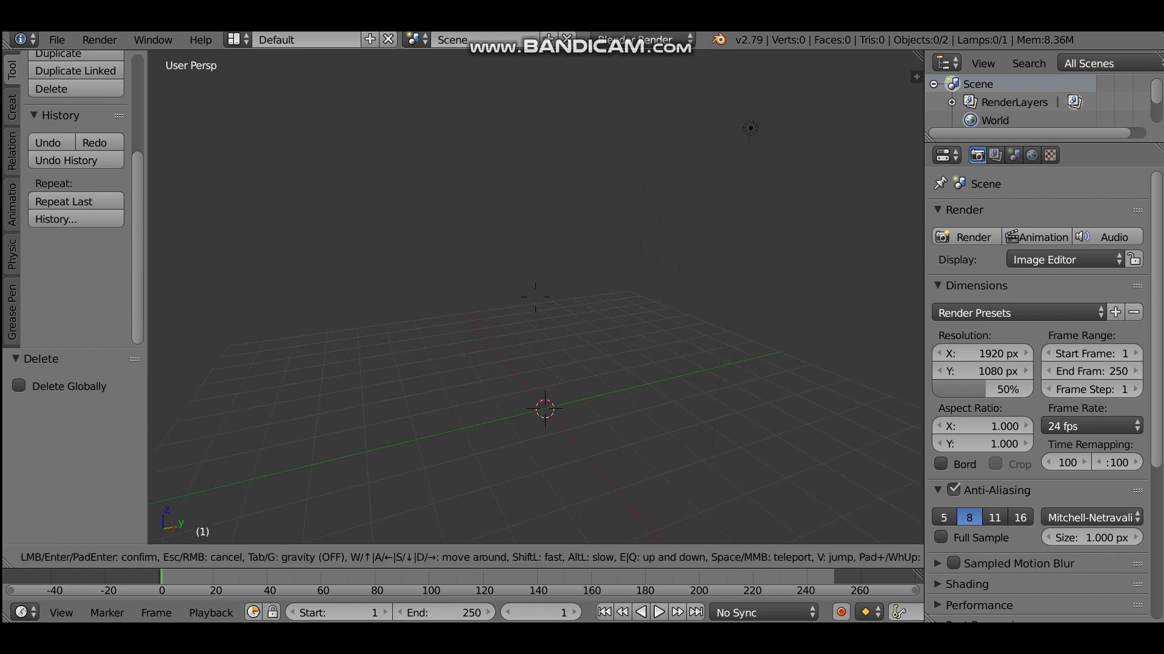
key("w")
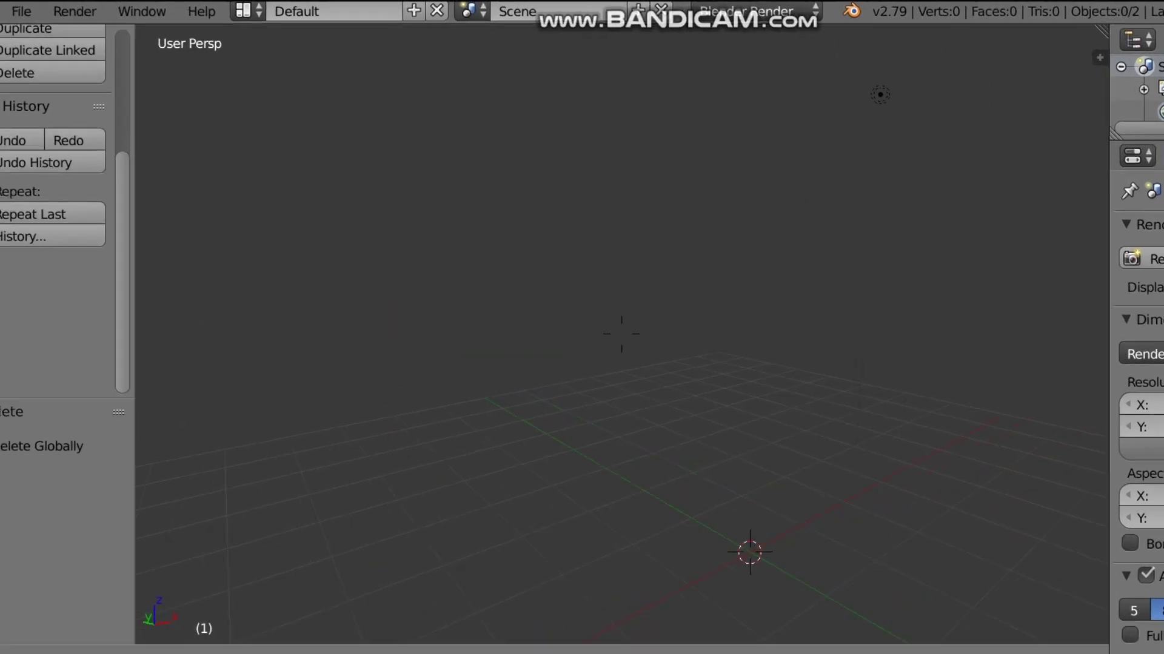
key("Escape")
left_click(7, 63)
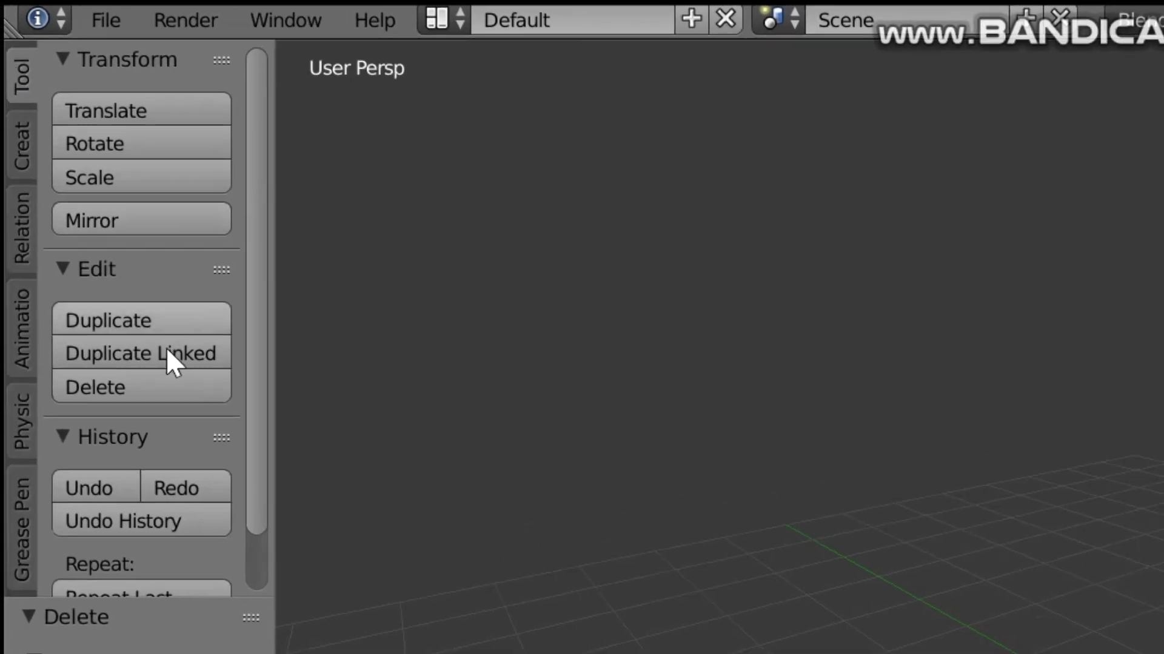
scroll(115, 200, "down", 2)
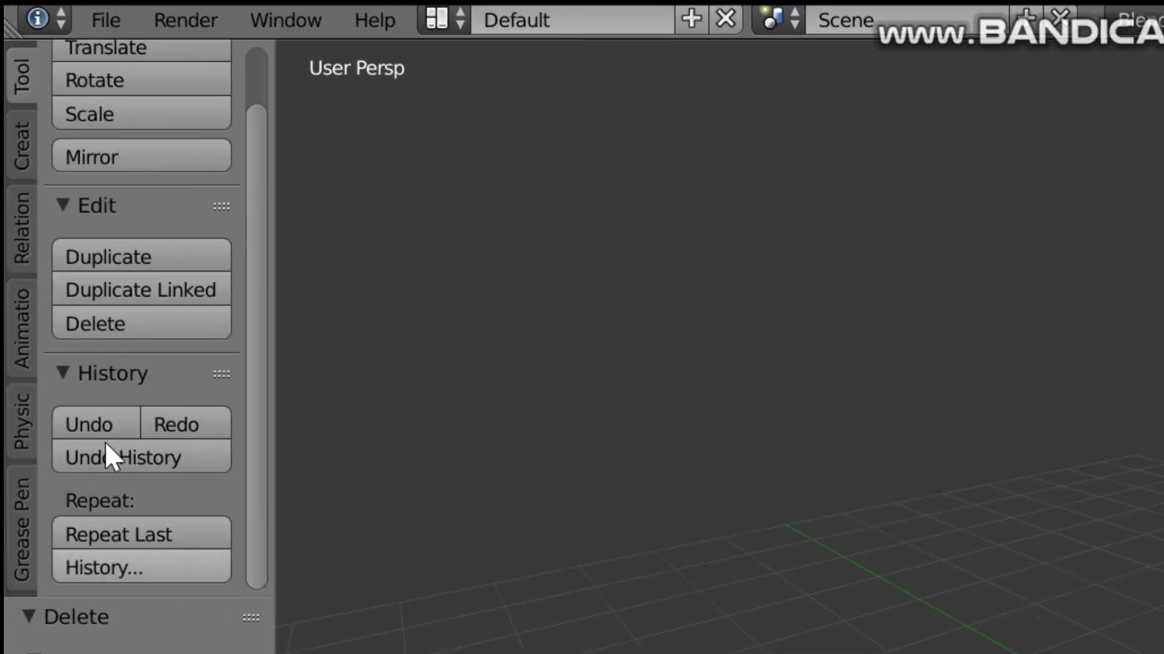
left_click(80, 378)
left_click(82, 372)
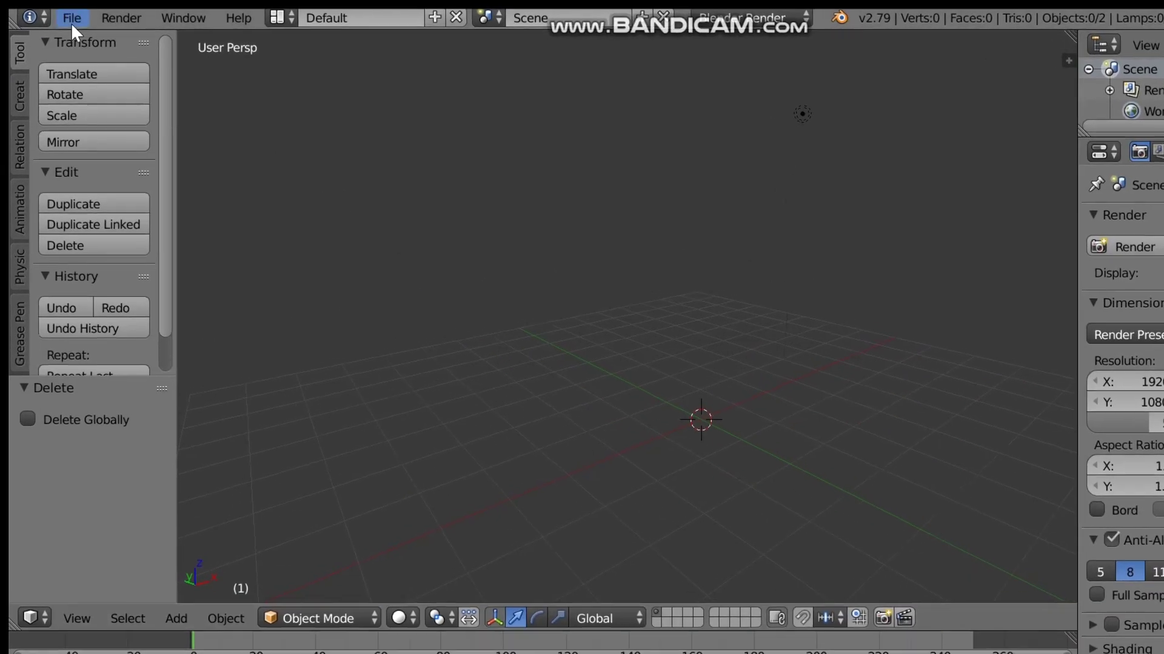
Open the blend file containing the woman rig
left_click(74, 19)
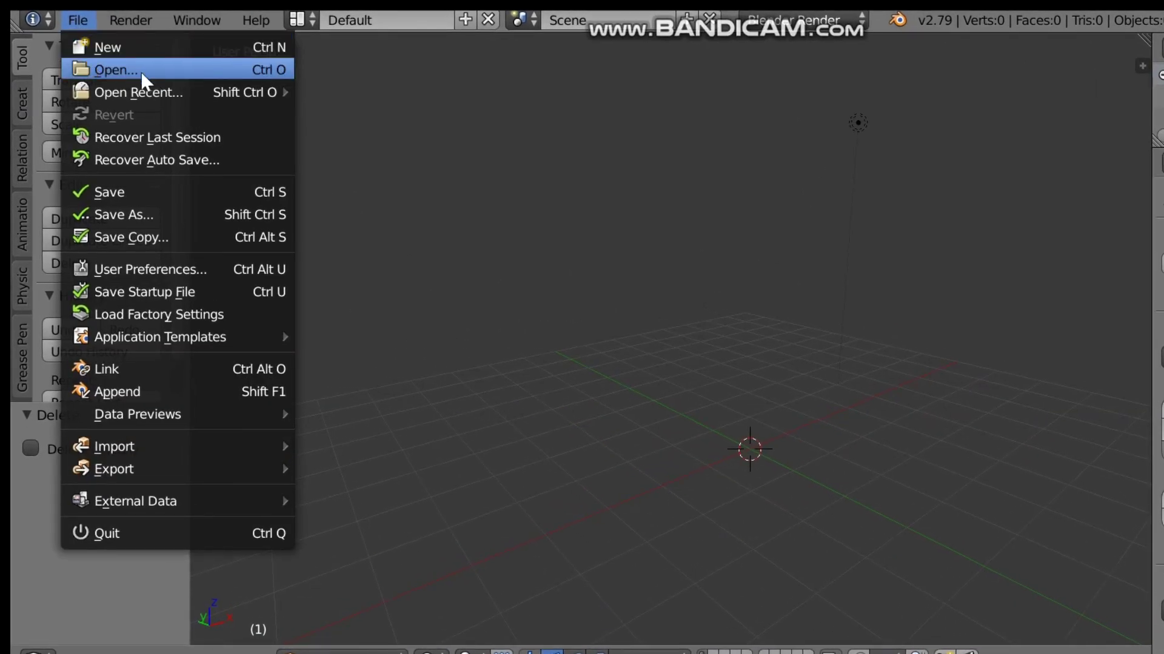
mouse_move(175, 446)
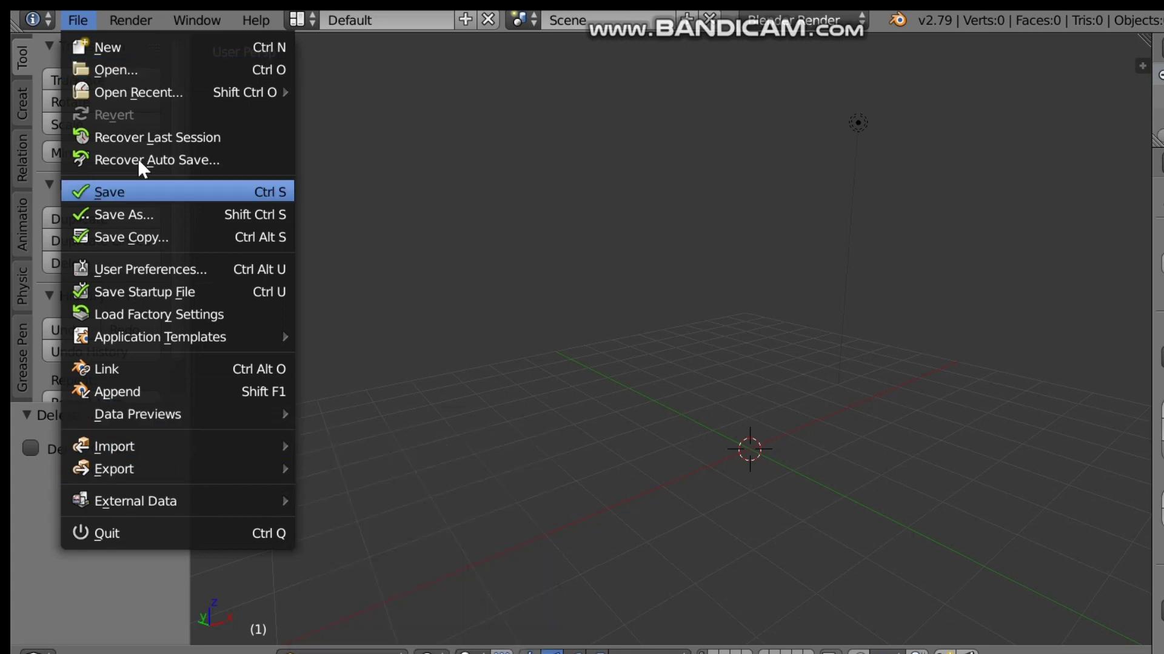
left_click(147, 69)
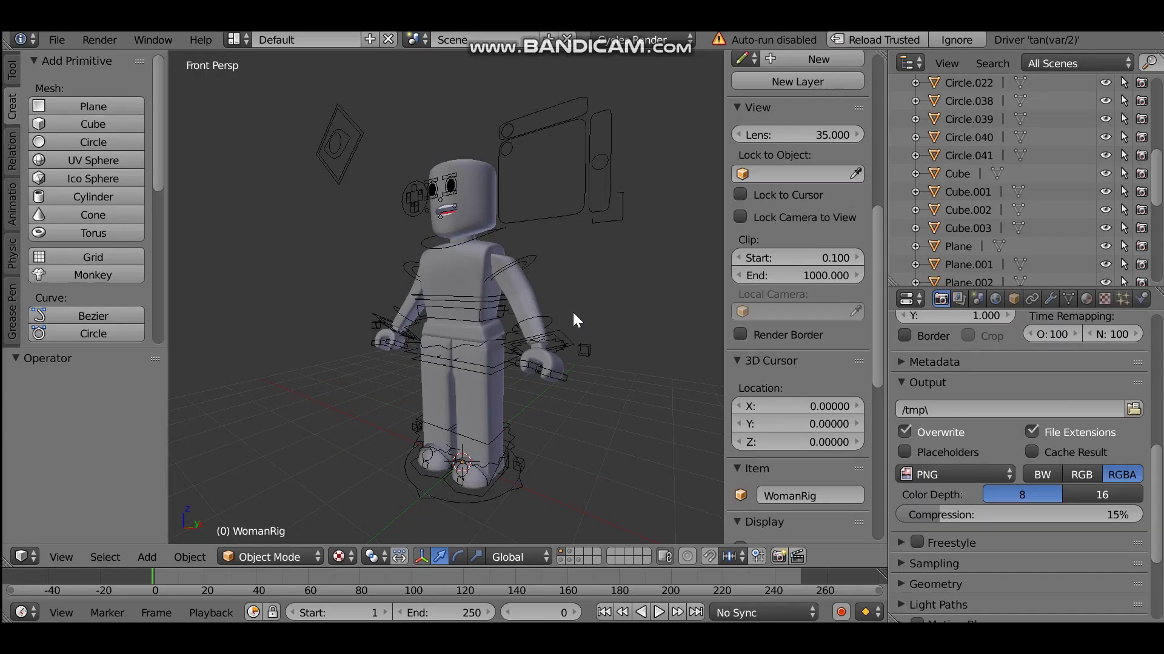
Delete the head mesh of the woman rig
key("shift+f")
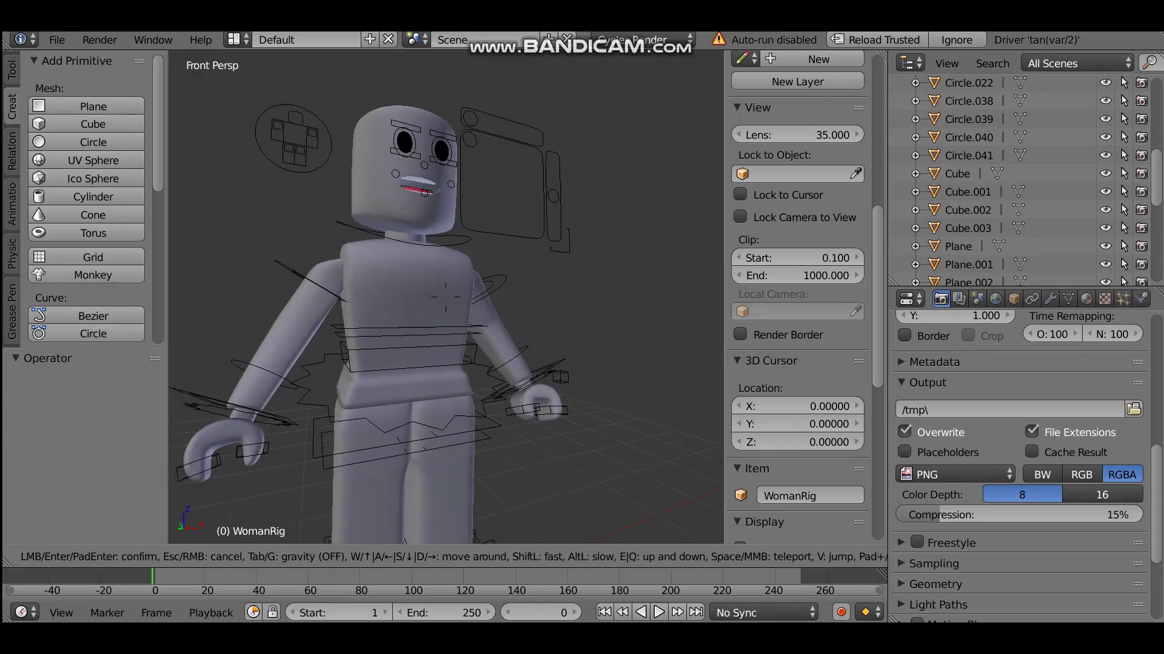
key("e")
key("w")
key("s")
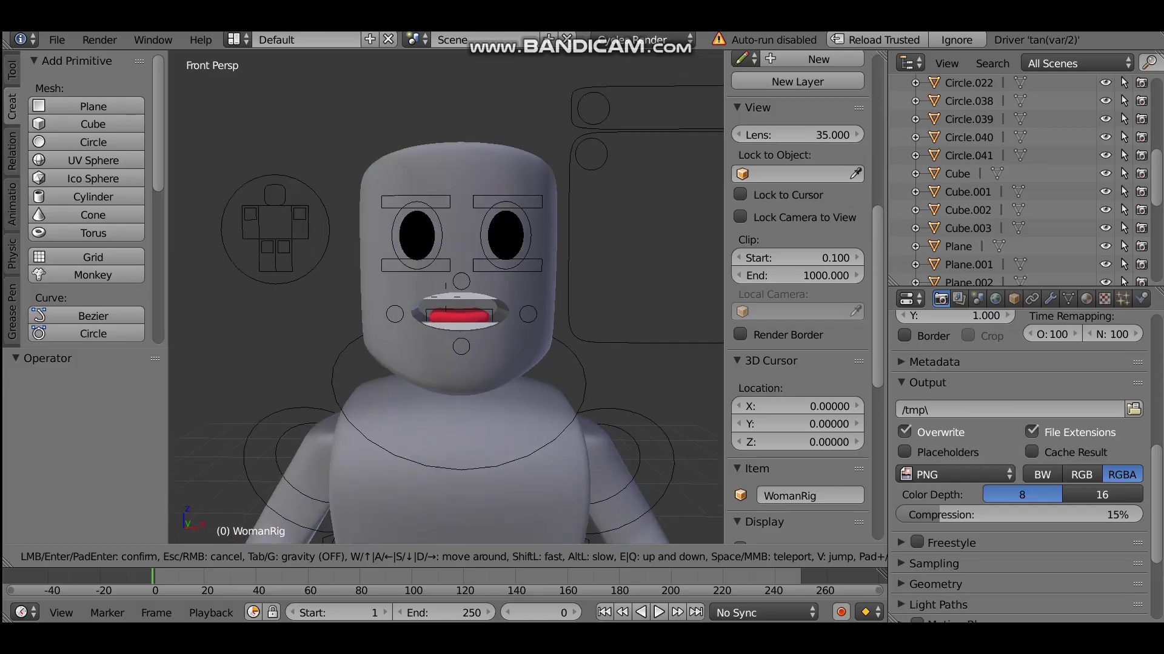
key("x")
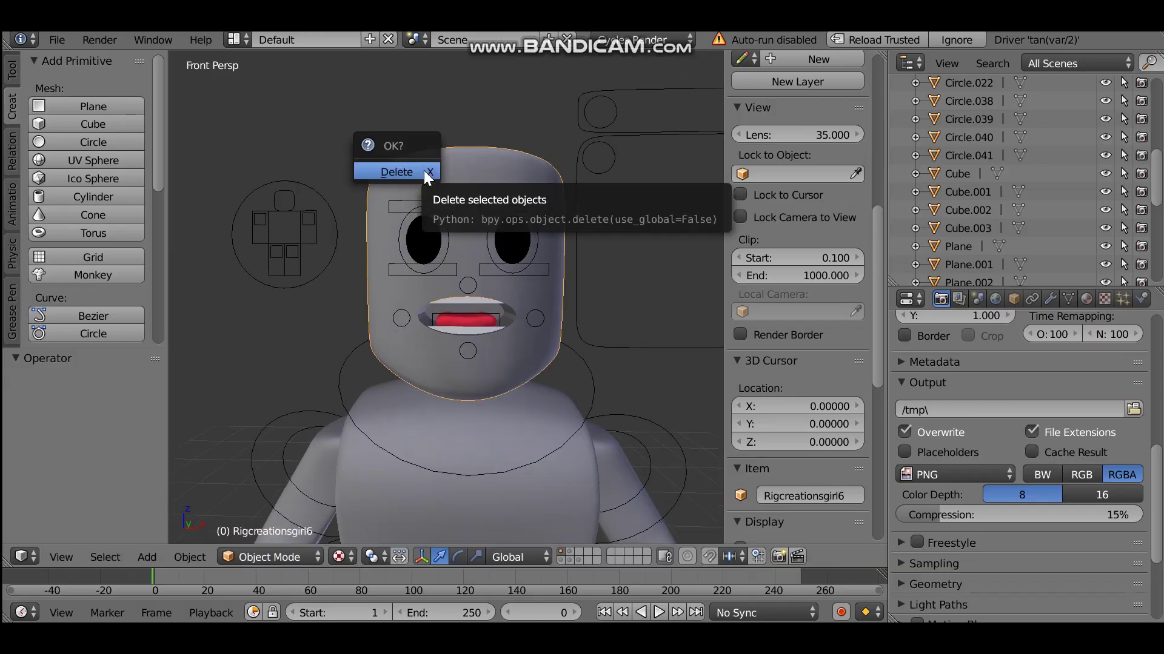
left_click(424, 170)
Delete the leftover eye and mouth meshes where the rig's head was
key("ctrl+Tab")
left_click(512, 211)
right_click(480, 329)
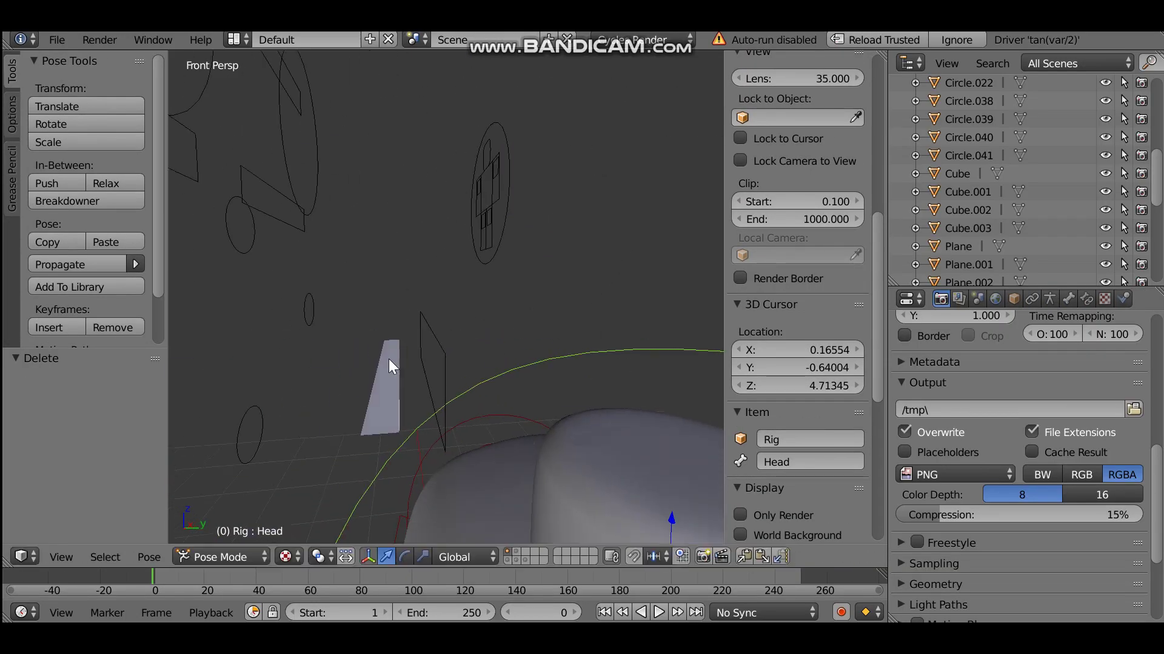
right_click(388, 359)
key("s")
left_click(388, 359)
key("shift+f")
key("s")
key("Escape")
key("Delete")
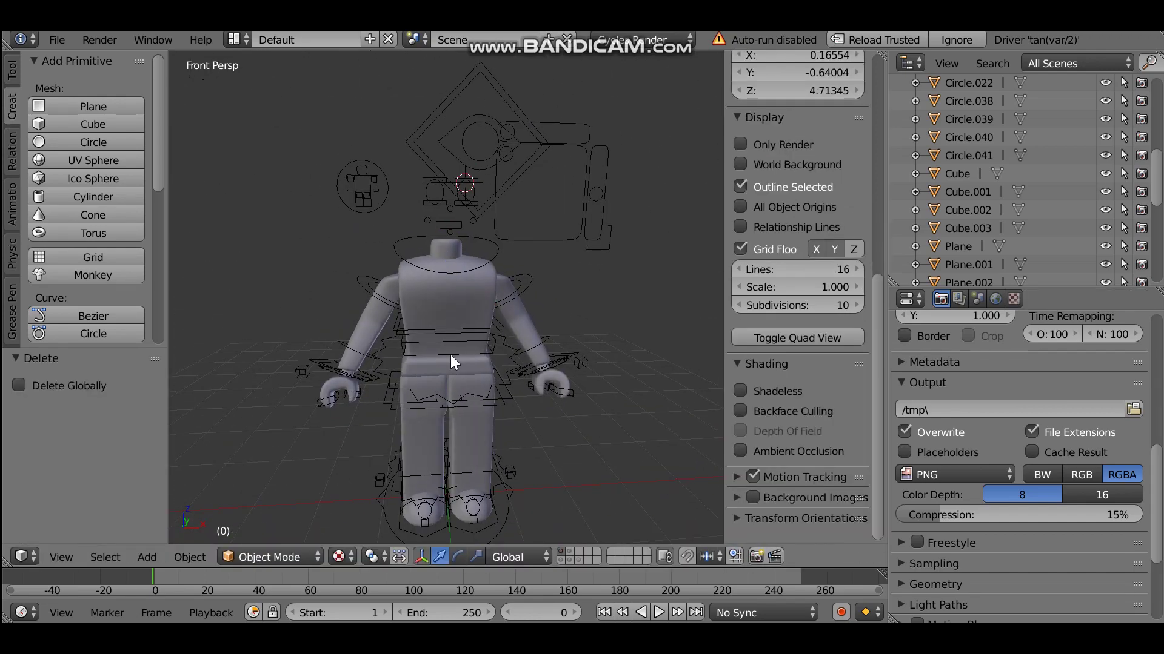
Examine the Film settings in the render properties and the list of available render engines
left_click_drag(1159, 486, 1155, 552)
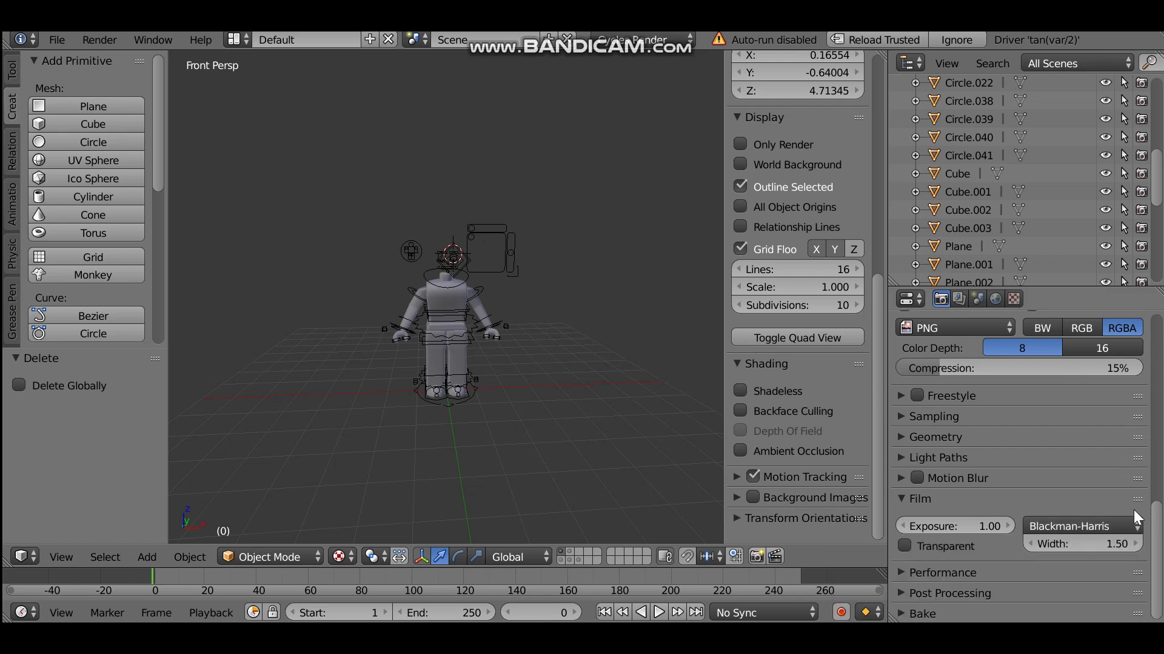
left_click(649, 40)
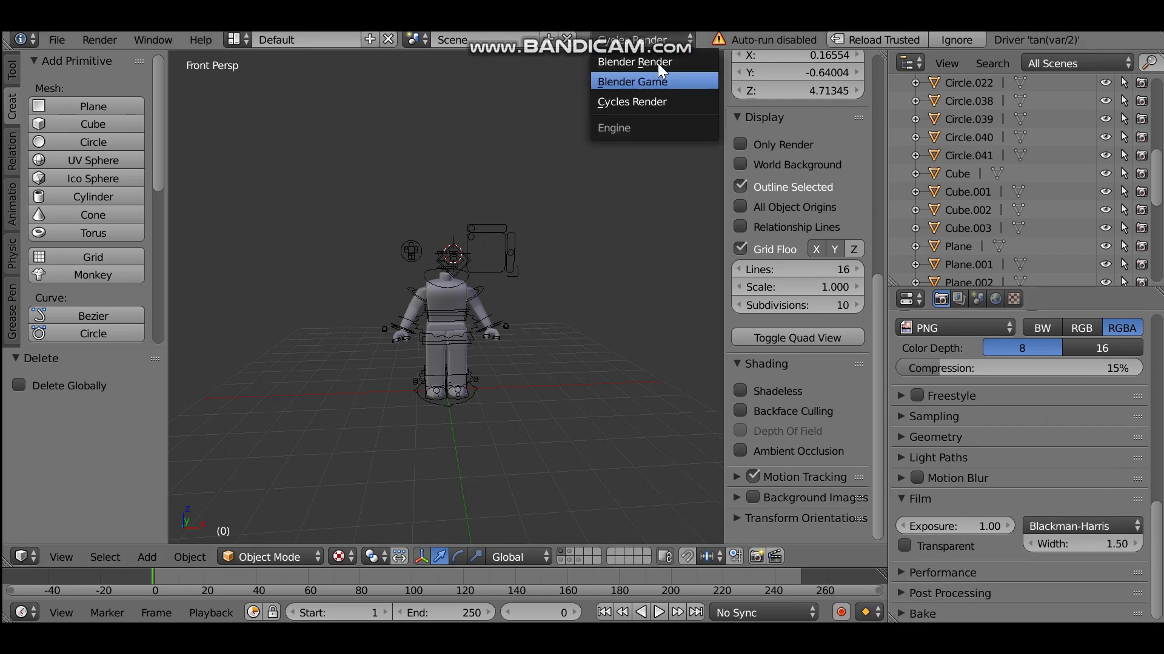
left_click(681, 39)
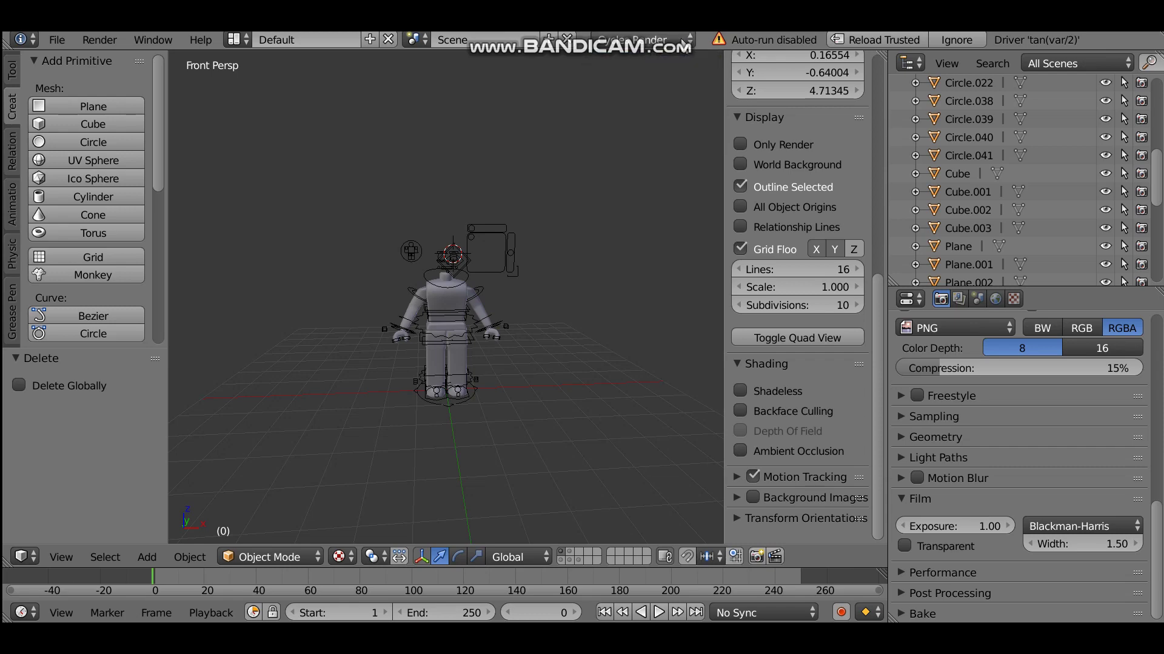
scroll(1160, 567, "up", 8)
scroll(1160, 566, "down", 8)
scroll(1161, 567, "up", 3)
scroll(1161, 579, "down", 3)
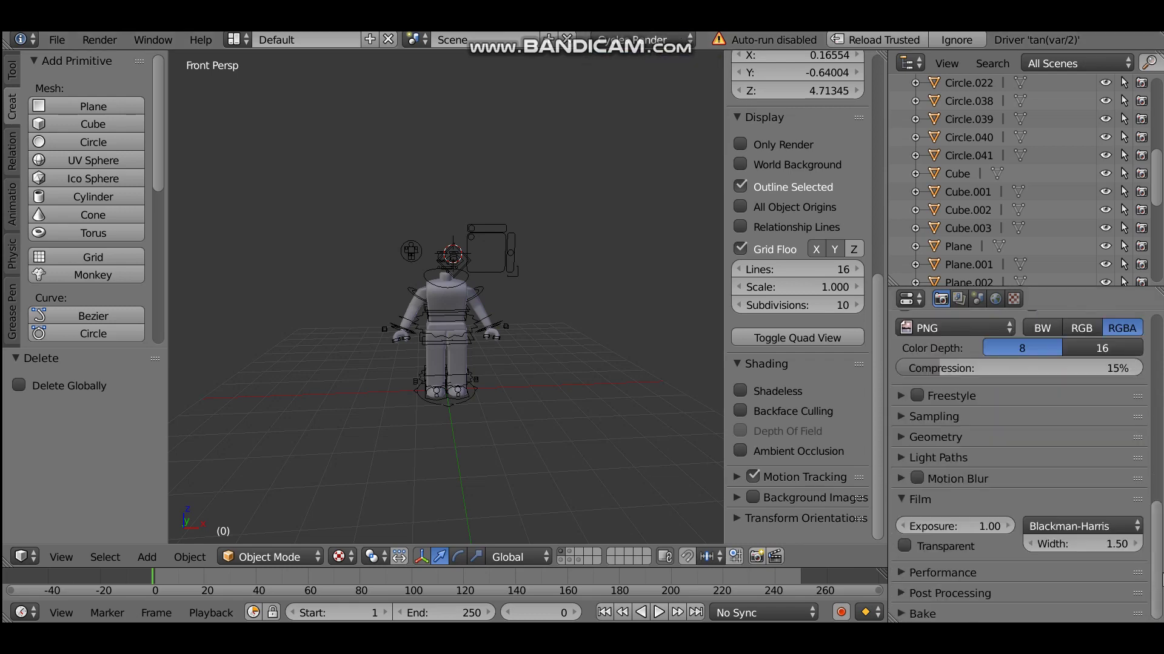
Examine the render properties, collapsing and expanding the Output section to review its file format options
left_click_drag(1155, 553, 1155, 454)
left_click(917, 494)
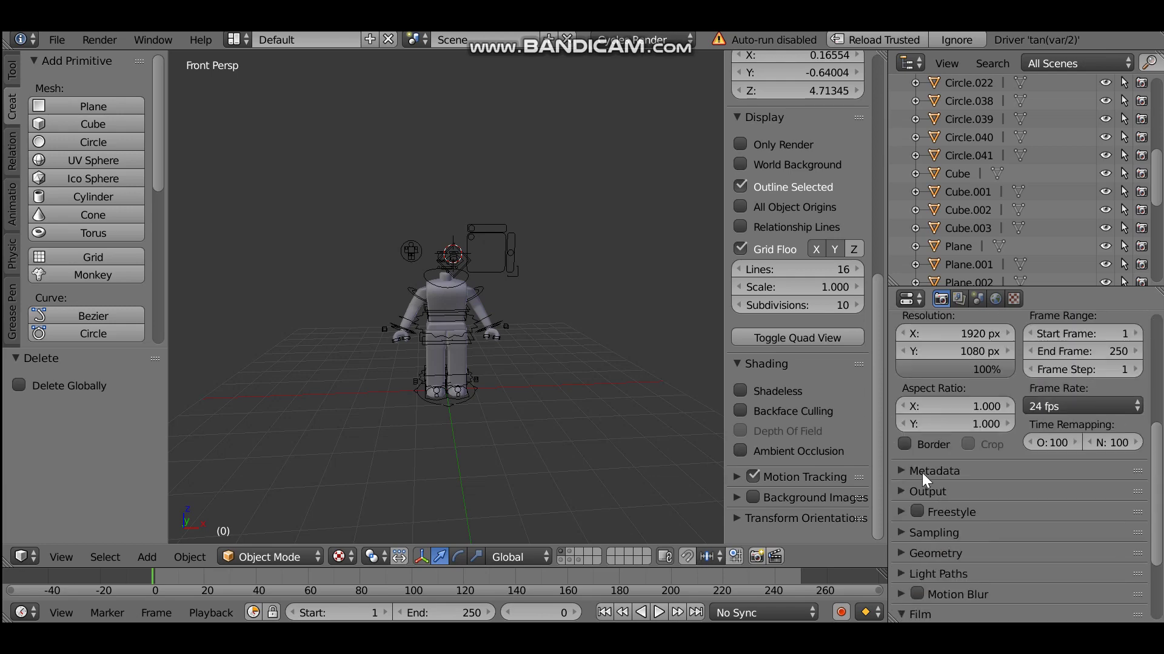
scroll(926, 454, "up", 3)
scroll(912, 452, "down", 4)
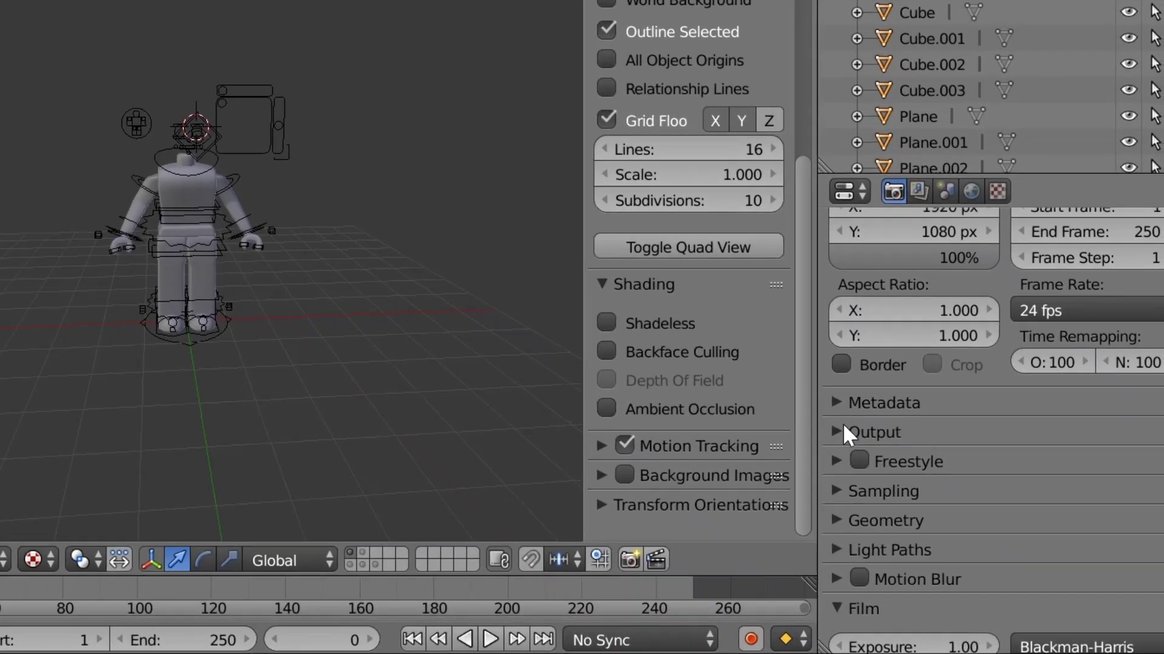
scroll(927, 433, "down", 1)
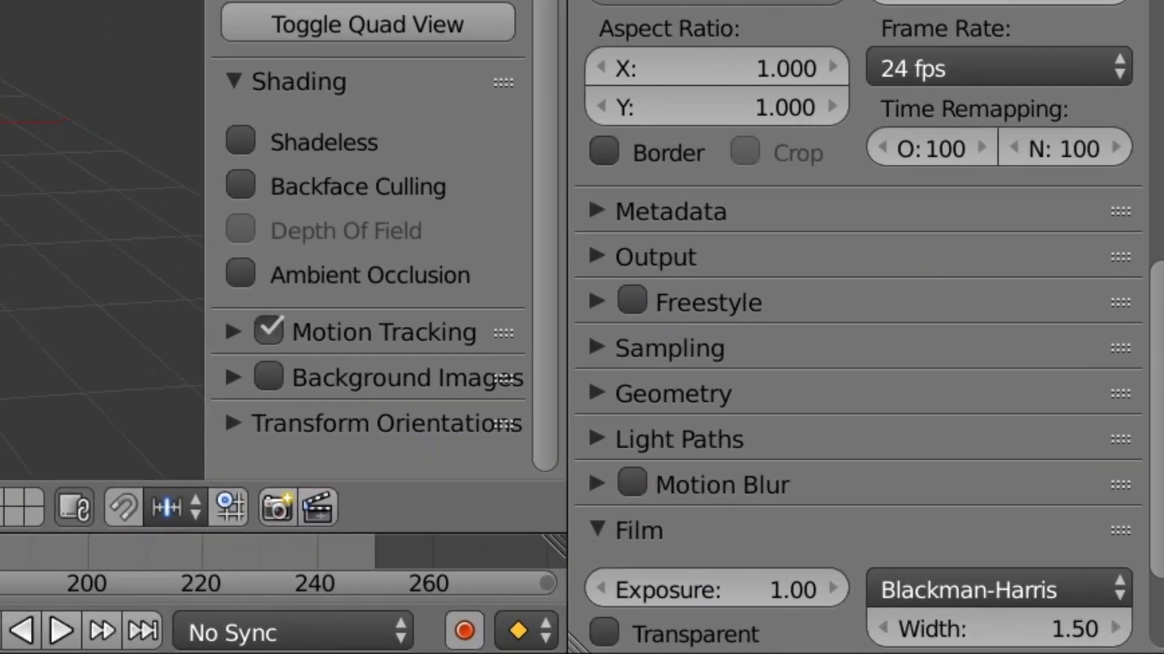
left_click(642, 266)
scroll(679, 269, "down", 5)
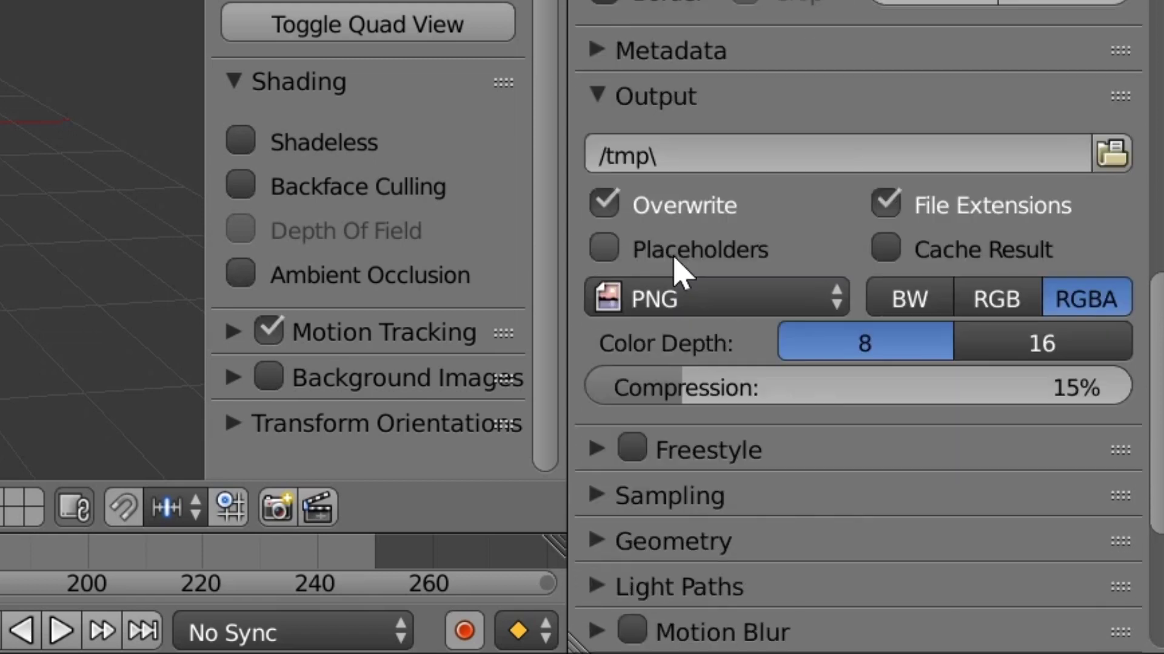
scroll(681, 209, "up", 2)
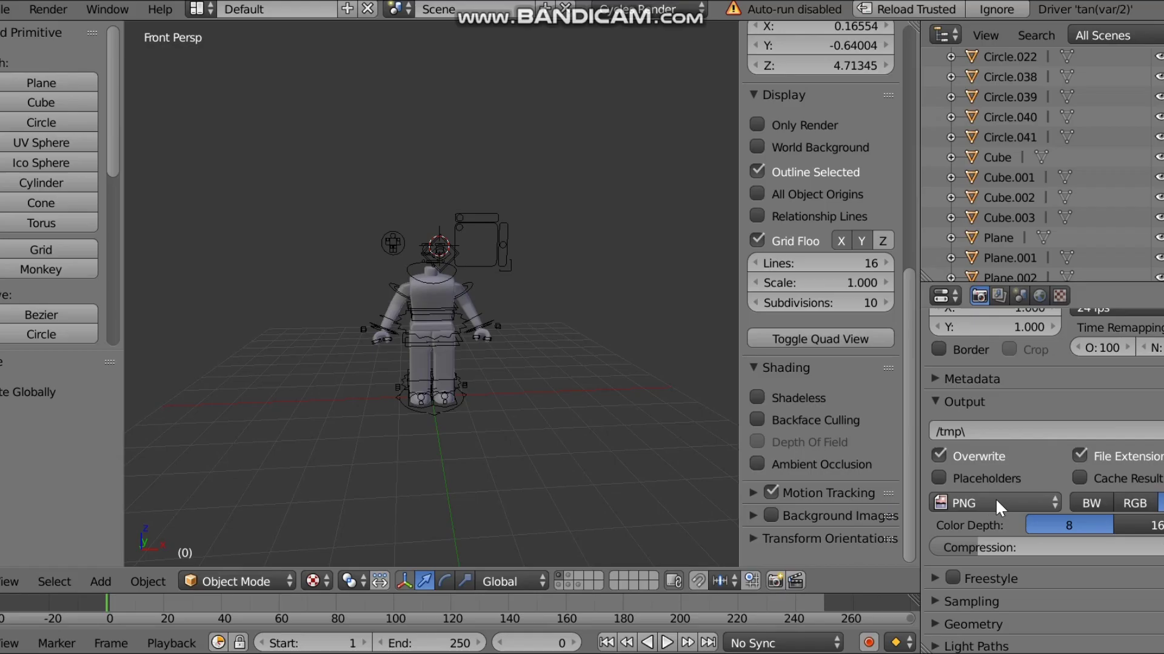
Set the render output file format to PNG with RGBA color
left_click(995, 503)
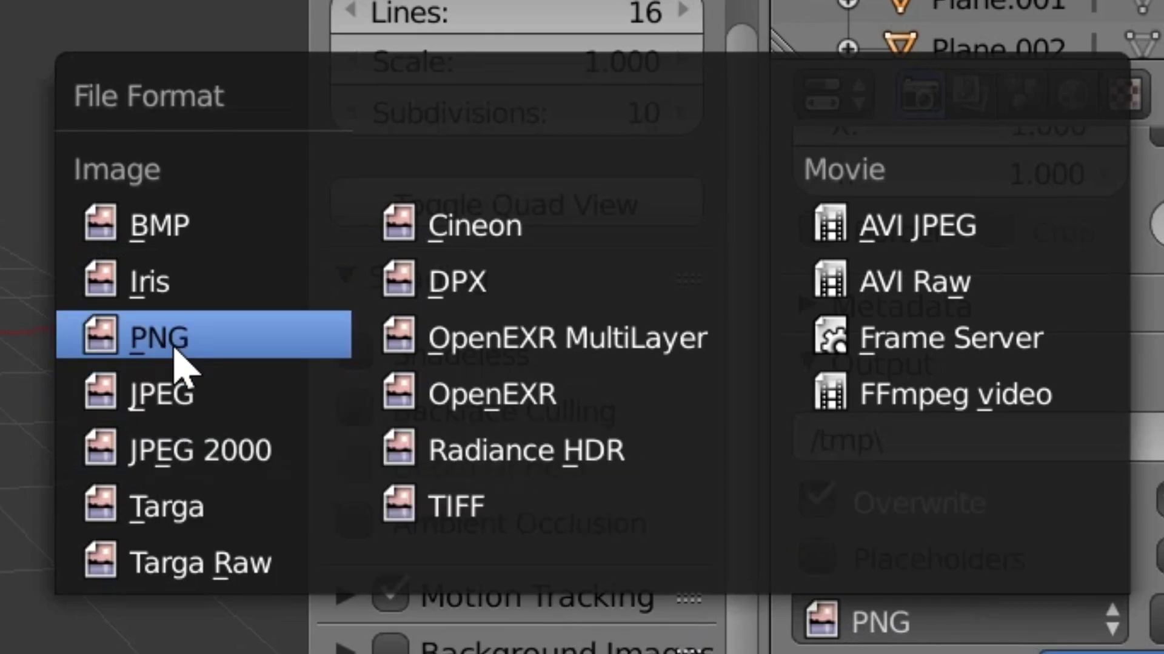
left_click(180, 363)
left_click(1003, 364)
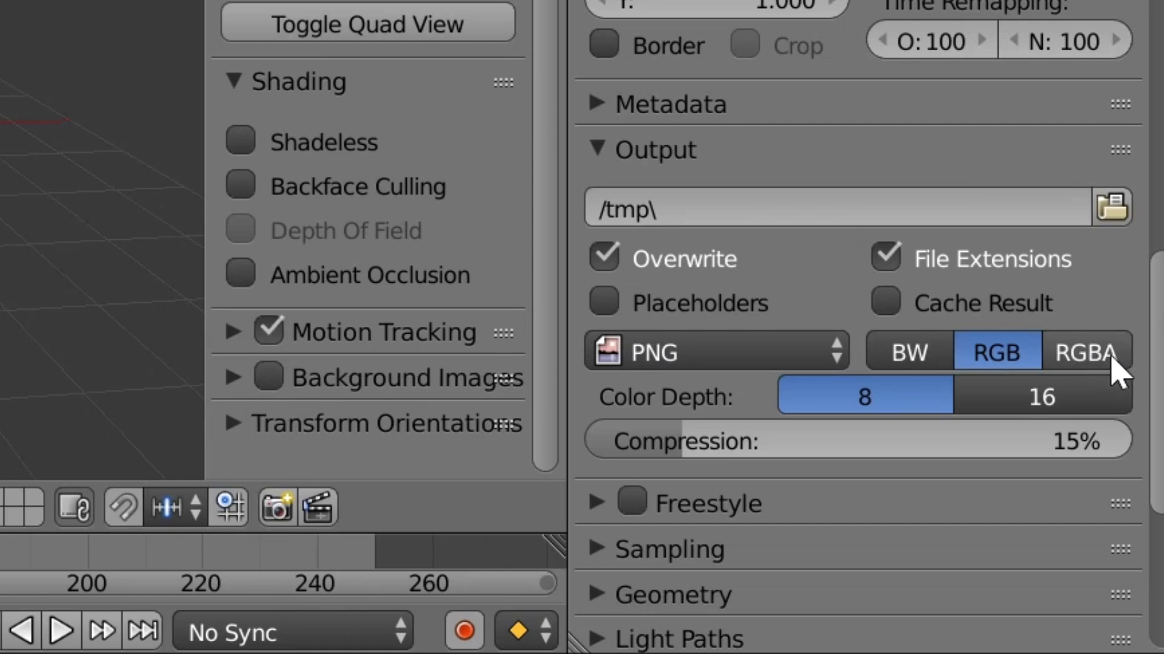
left_click(1115, 364)
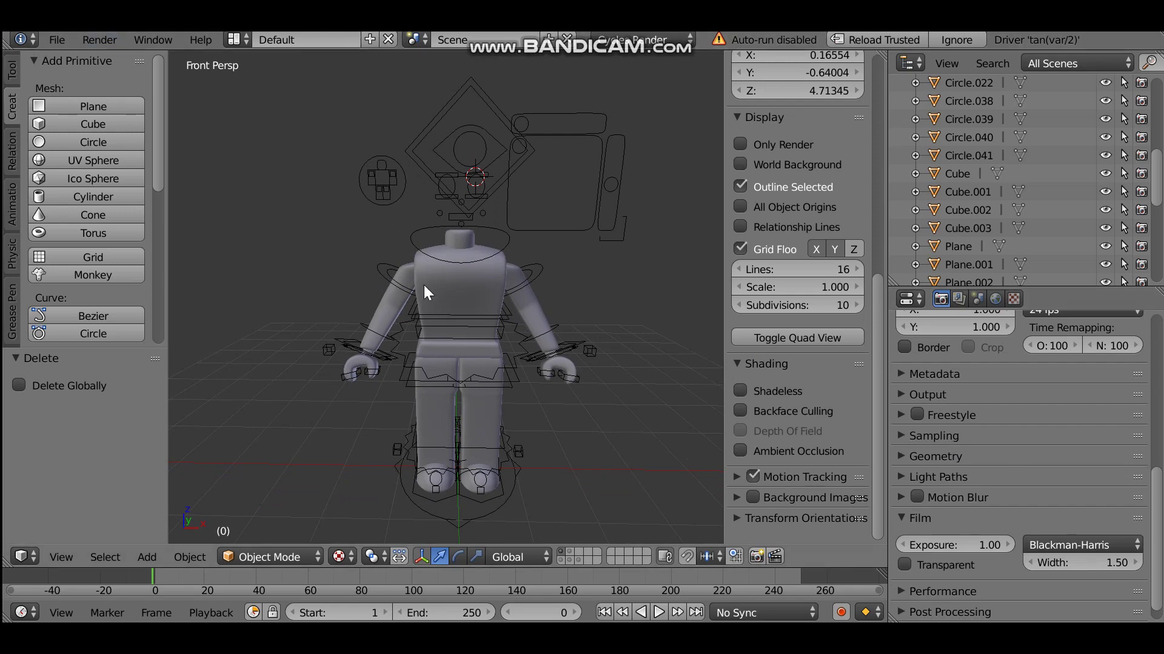
Save the Blender file with the headless woman rig
left_click(57, 44)
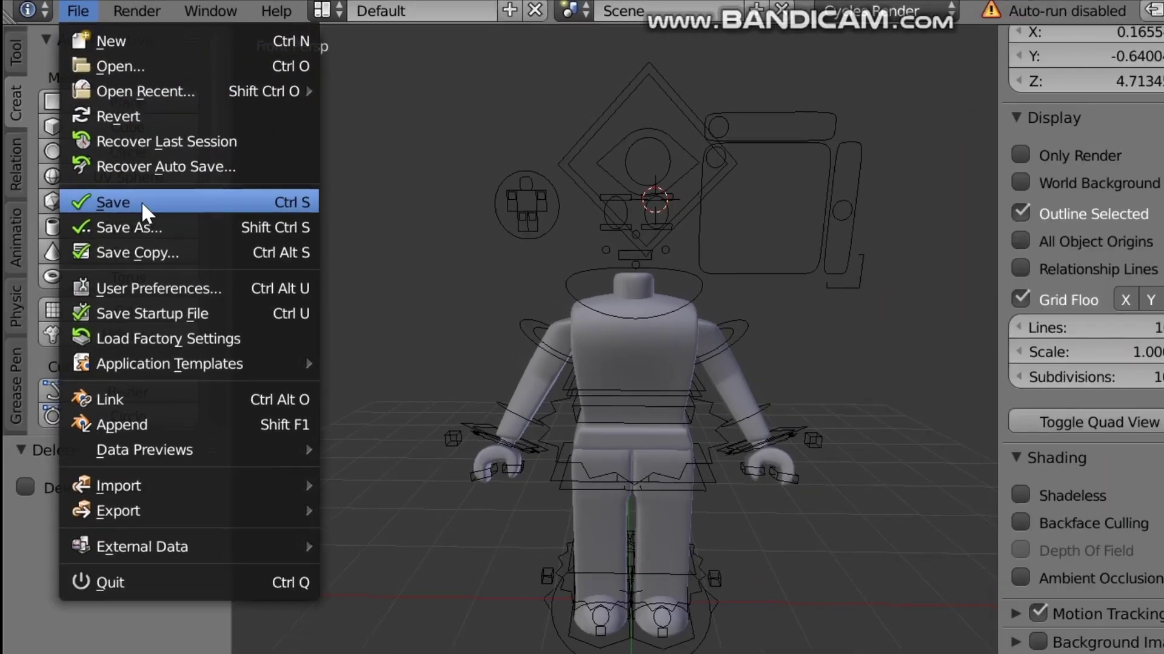
left_click(115, 192)
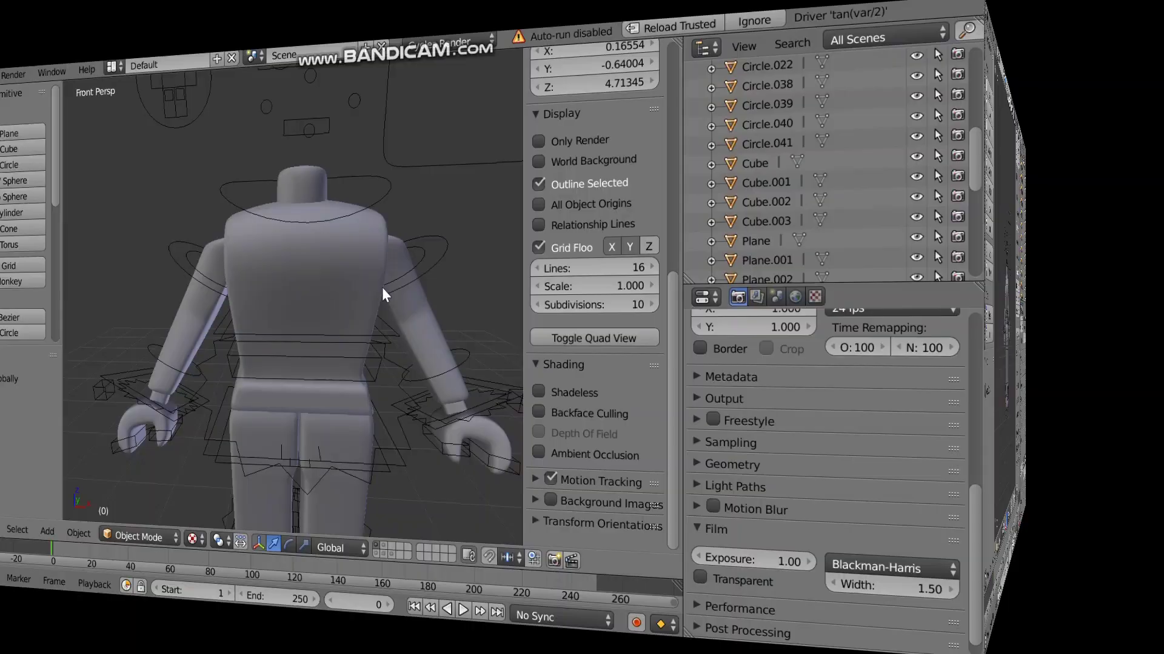
Select the rig's arm mesh, split the 3D view into two stacked areas and make the upper one a Node Editor
key("shift+f")
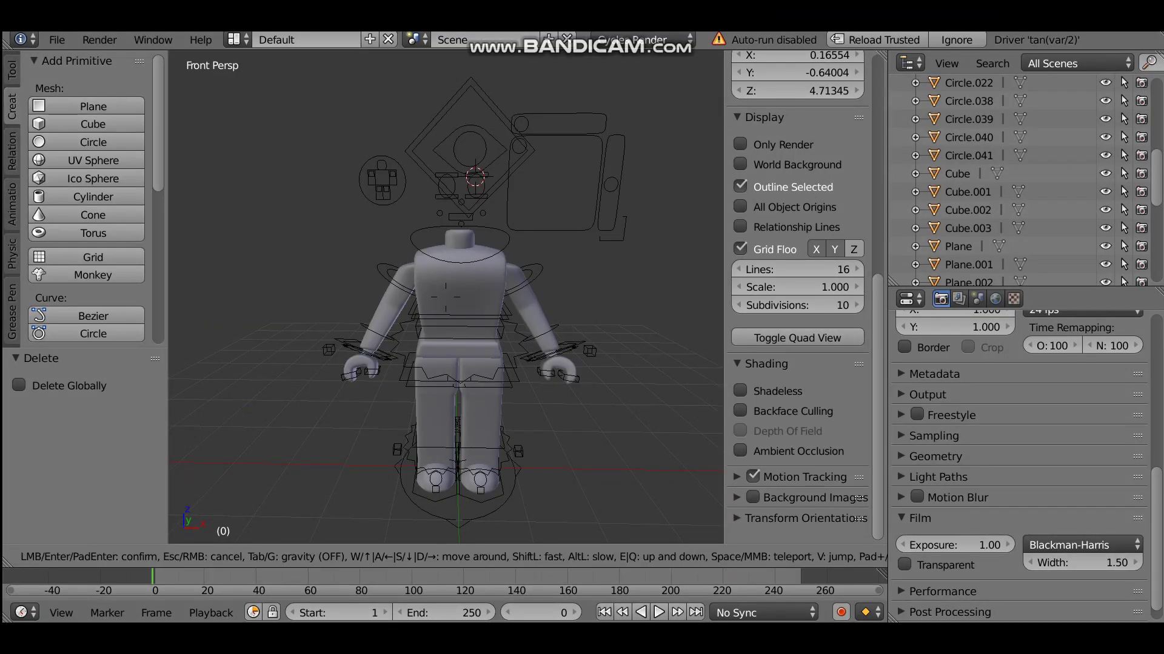
left_click(518, 319)
right_click(514, 302)
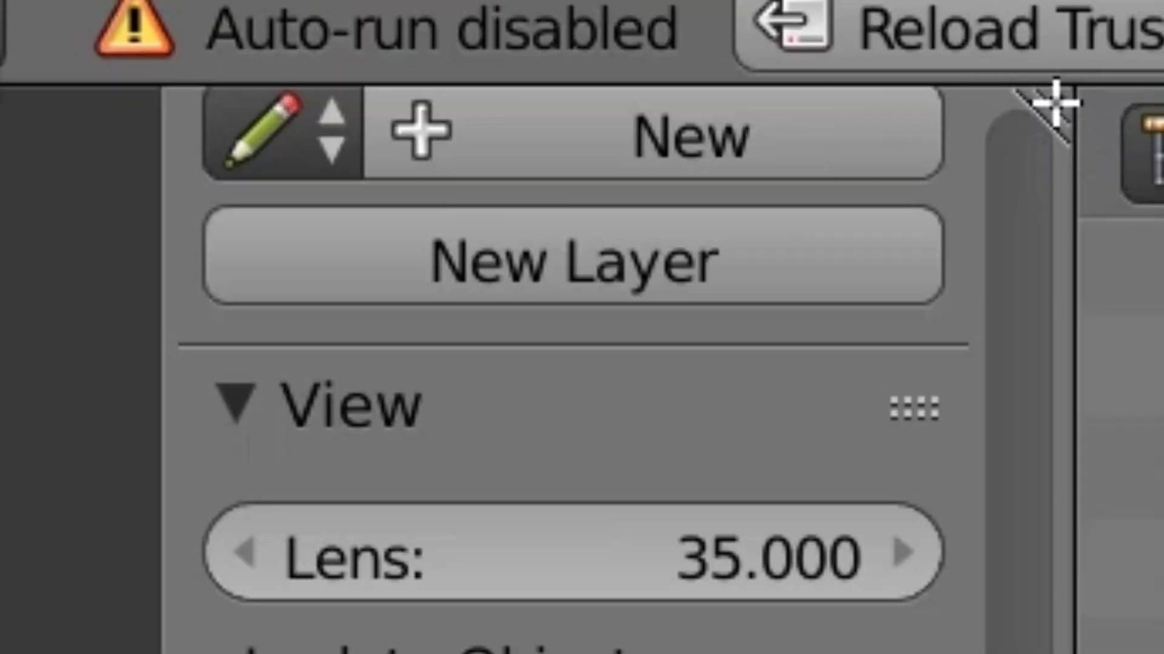
left_click_drag(1022, 83, 879, 306)
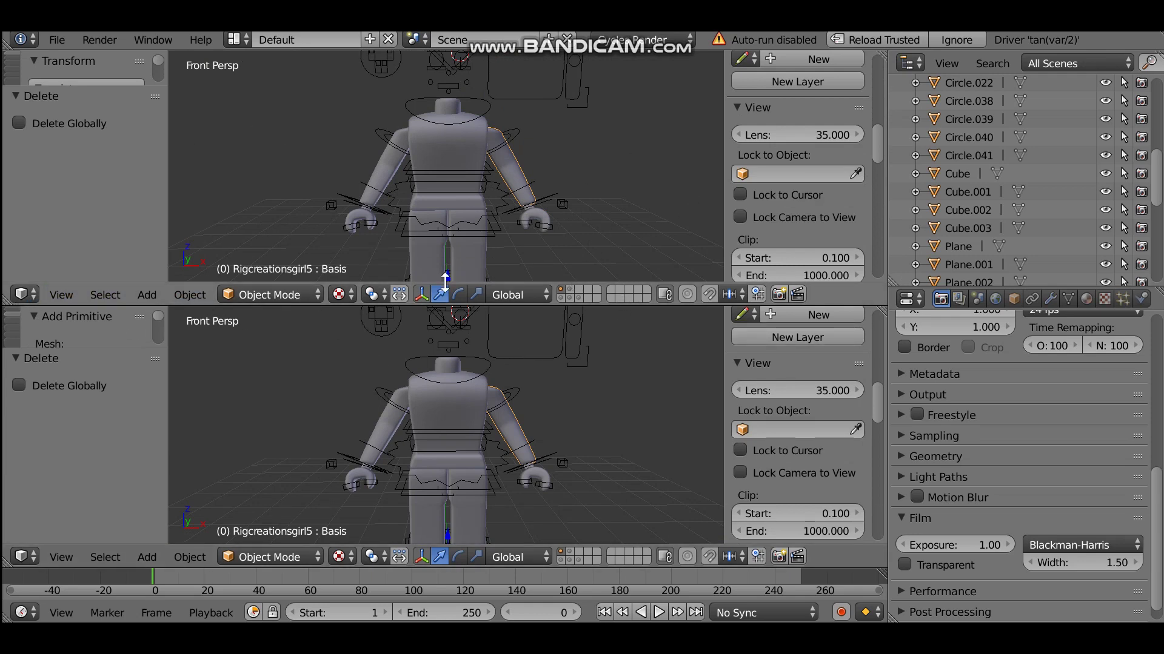
left_click(18, 295)
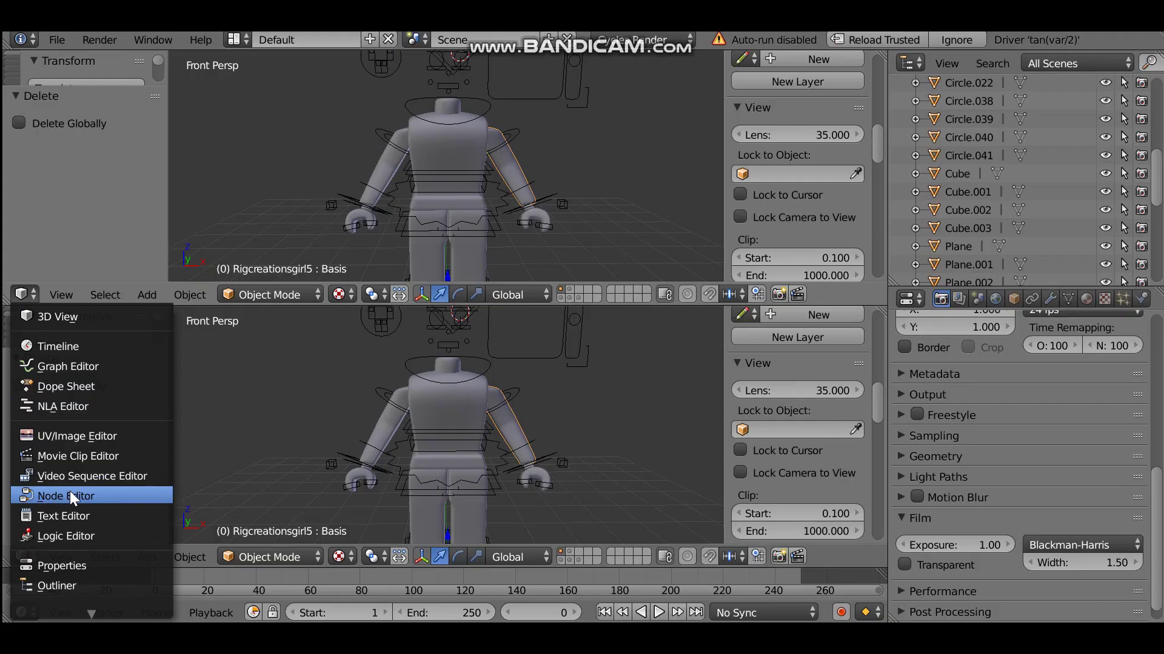
left_click(388, 320)
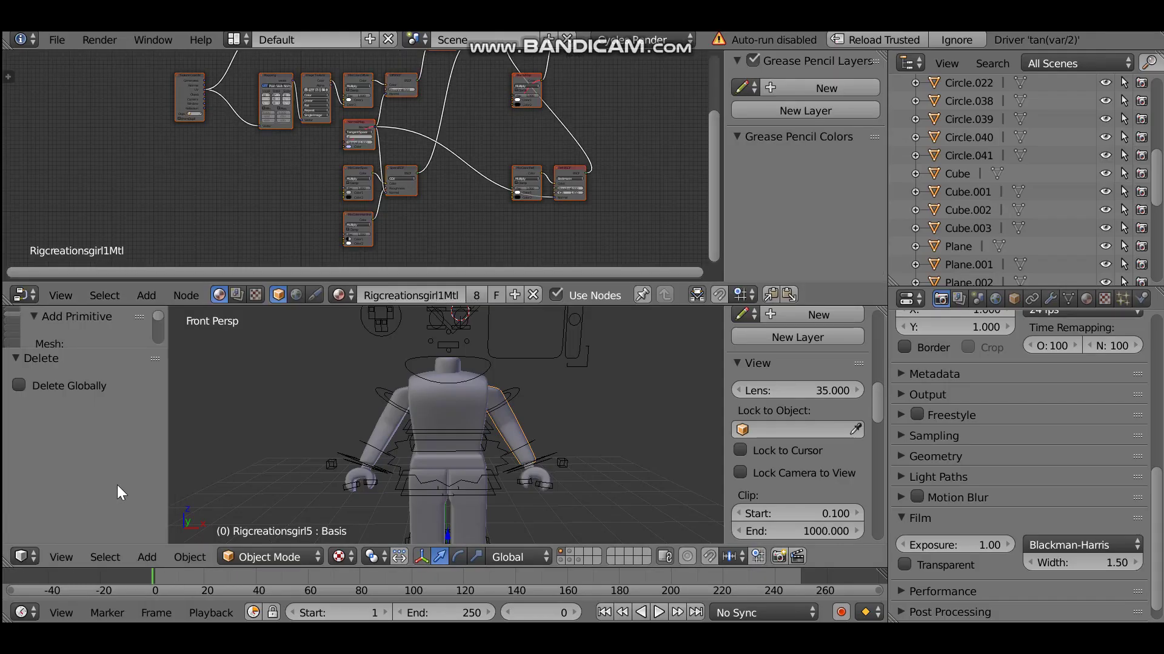
Load the avatar's texture image into the Image Texture node that feeds Mix Color/Diffuse in the Rigcreationsgirl1Mtl material
scroll(441, 215, "down", 3)
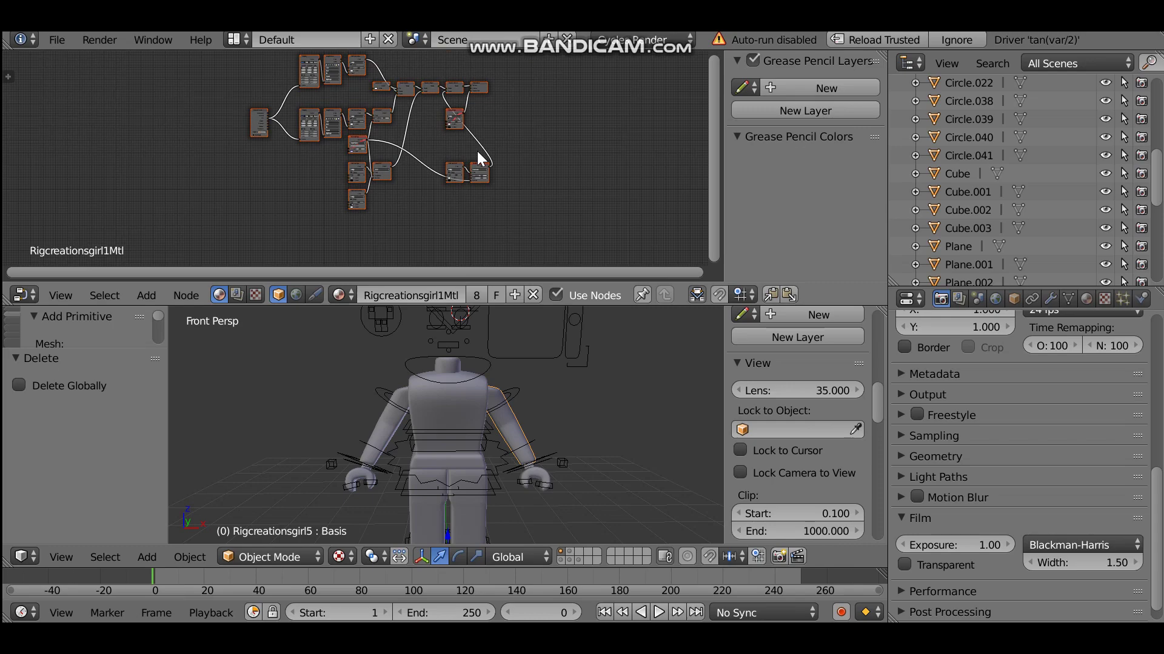
scroll(456, 143, "down", 2)
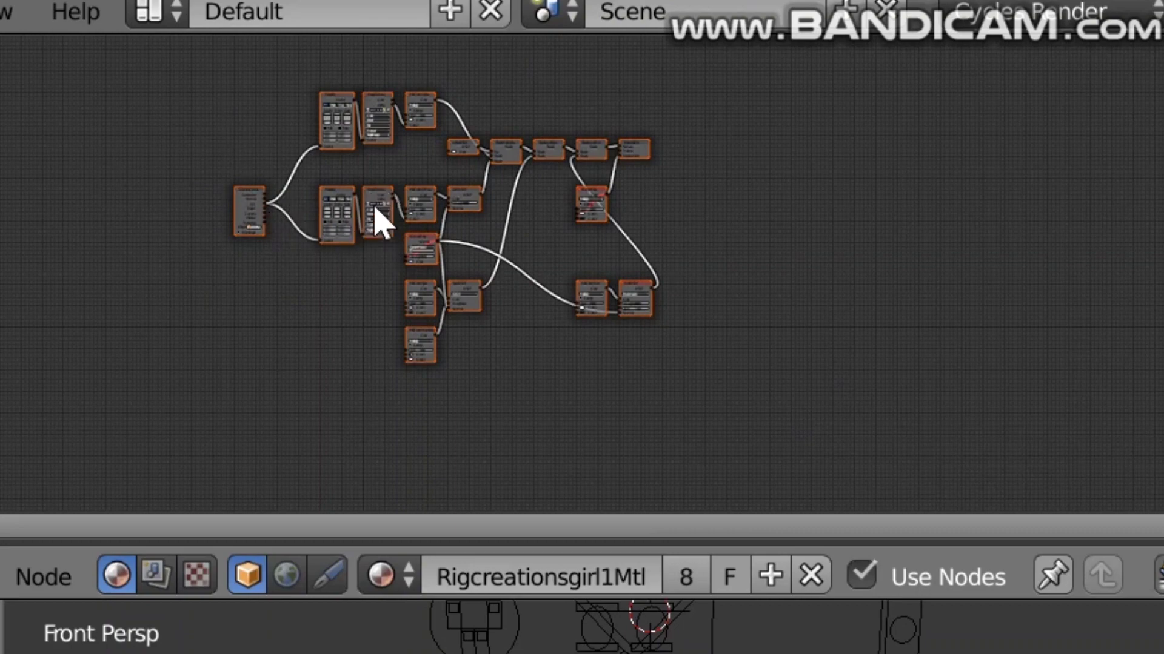
scroll(382, 243, "up", 8)
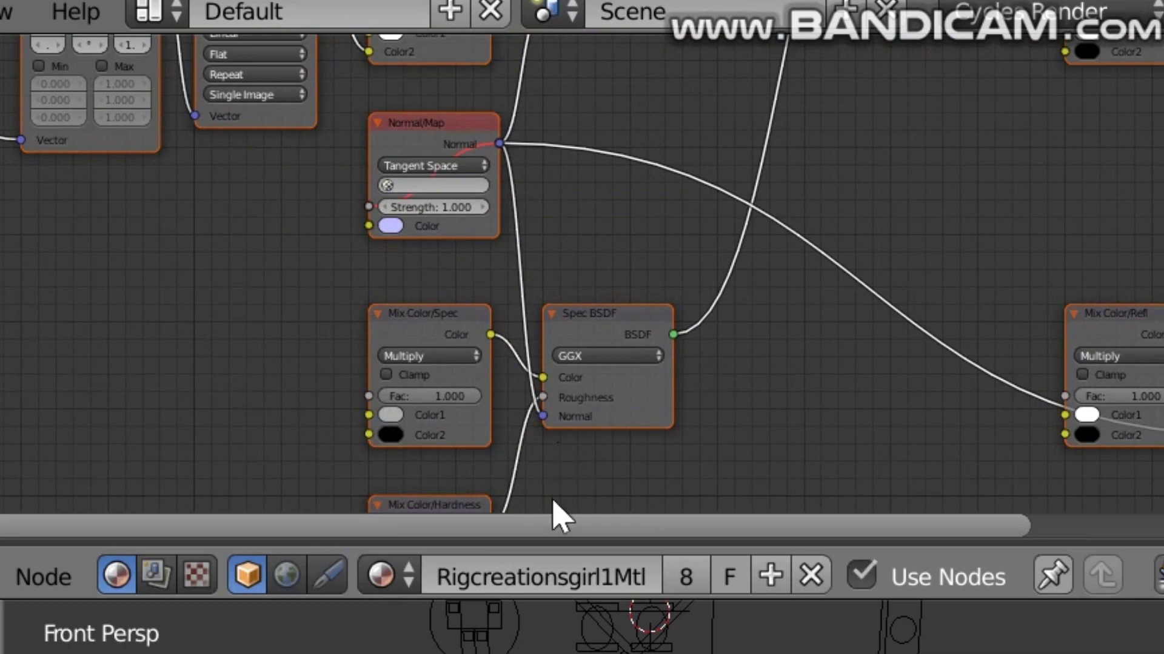
left_click_drag(511, 518, 341, 506)
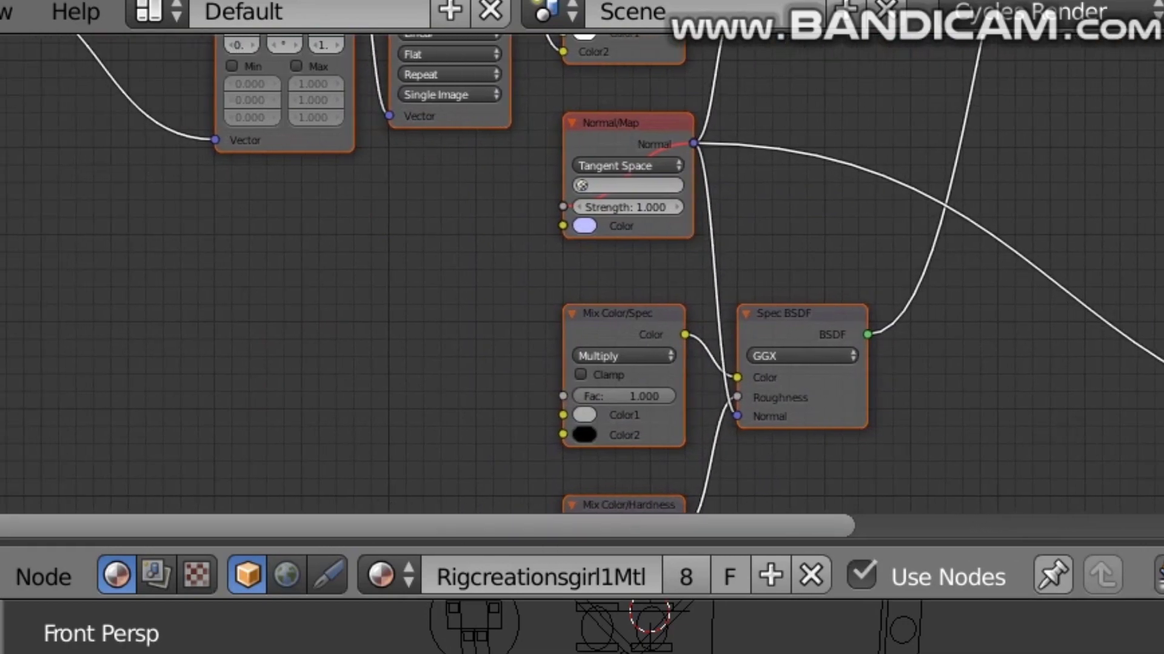
left_click_drag(1157, 448, 1157, 297)
scroll(416, 177, "up", 4)
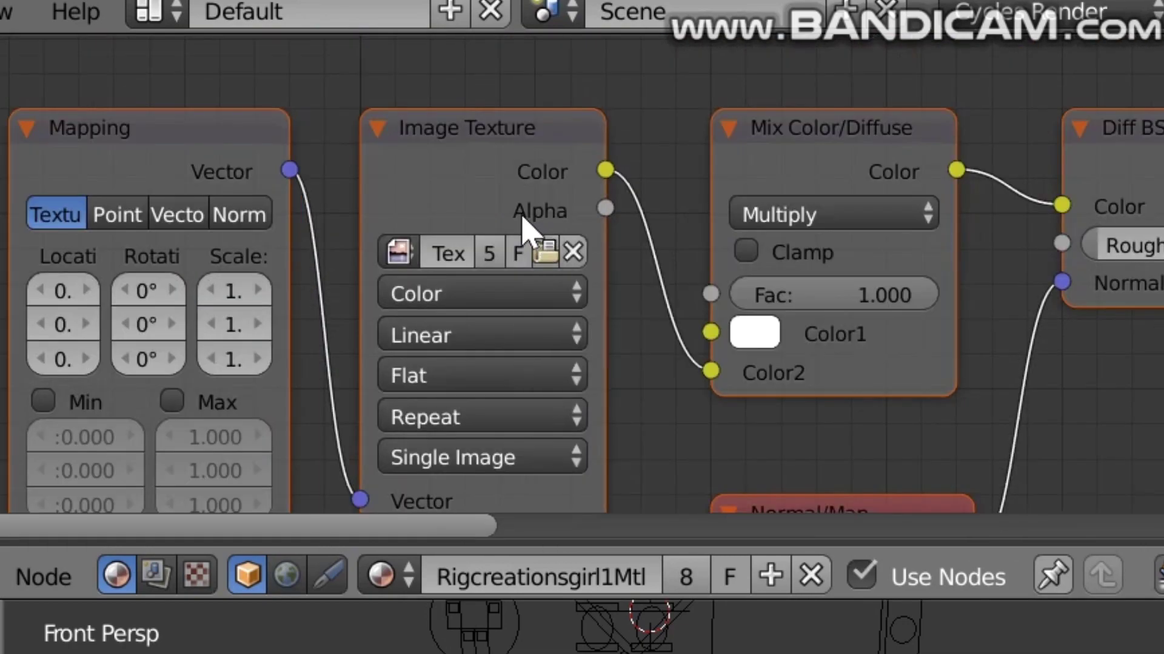
left_click(547, 254)
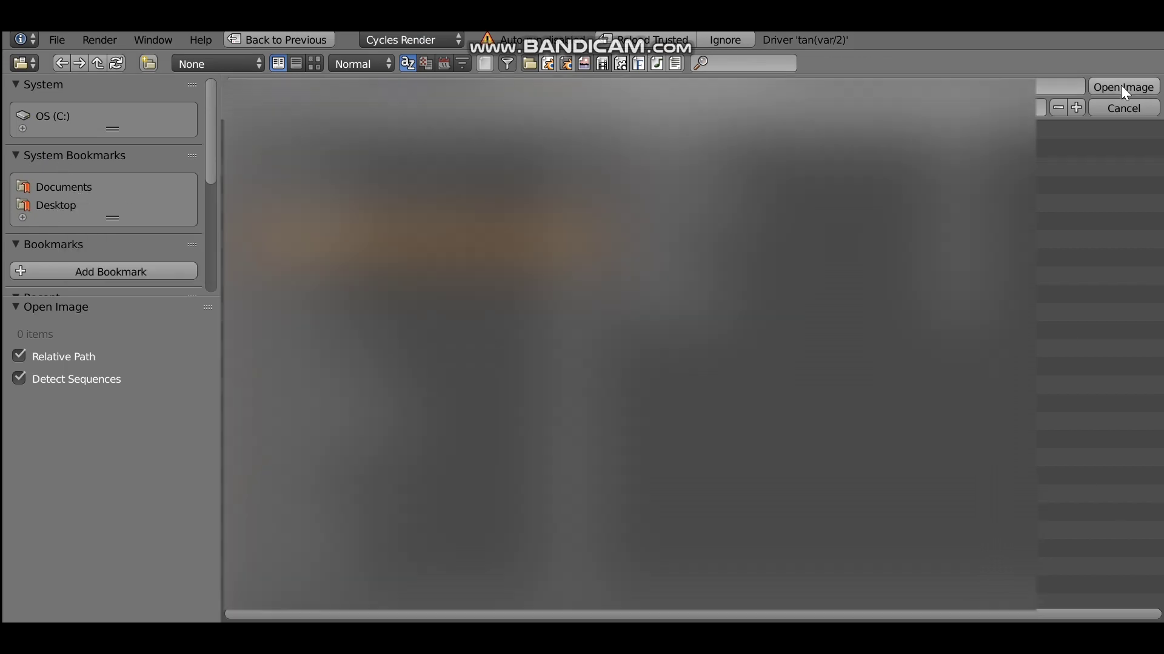
left_click(1122, 91)
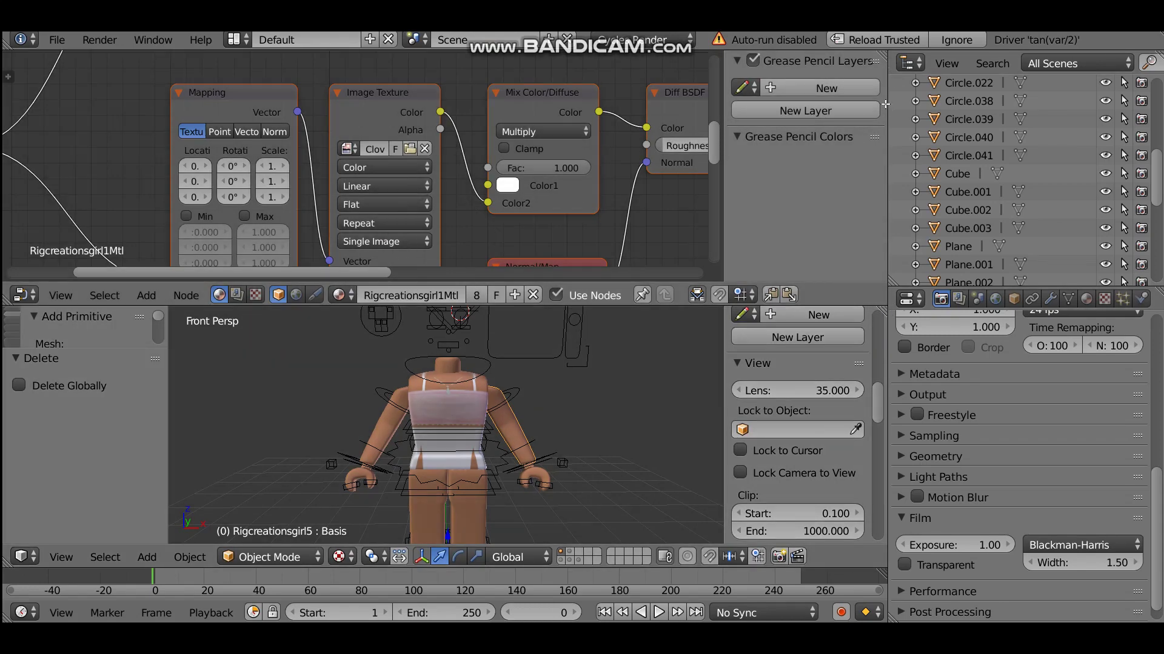
Join the Node Editor area back into the 3D view to restore a single viewport
left_click_drag(885, 104, 885, 85)
scroll(377, 302, "down", 5)
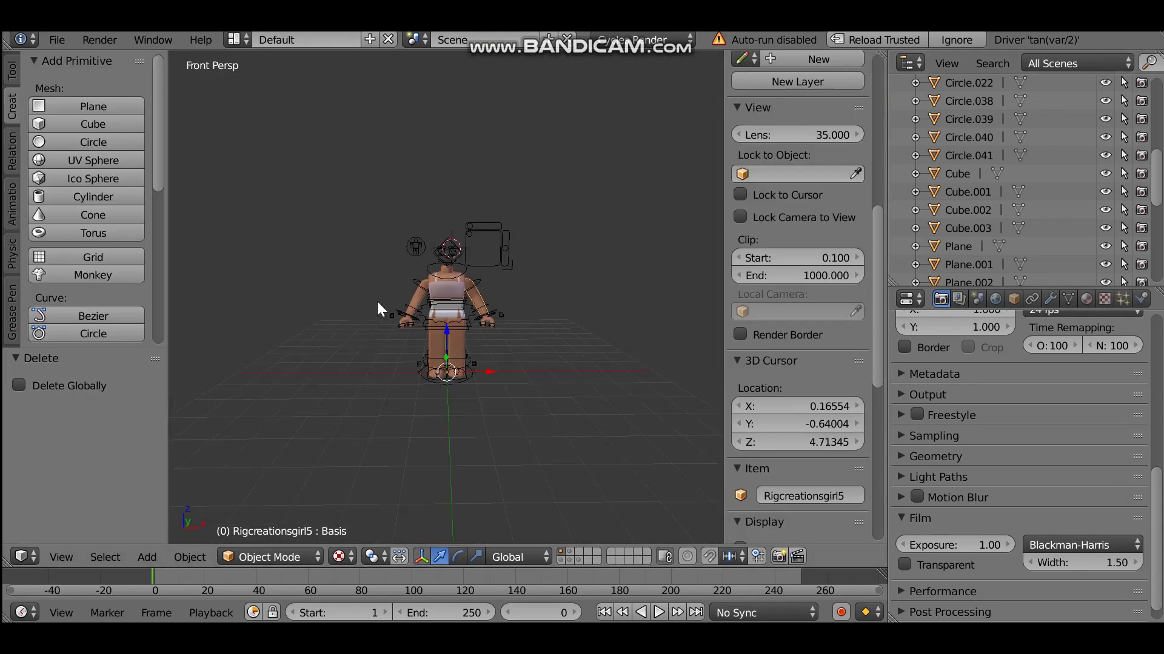
scroll(377, 301, "up", 3)
scroll(377, 300, "up", 6)
scroll(377, 301, "down", 4)
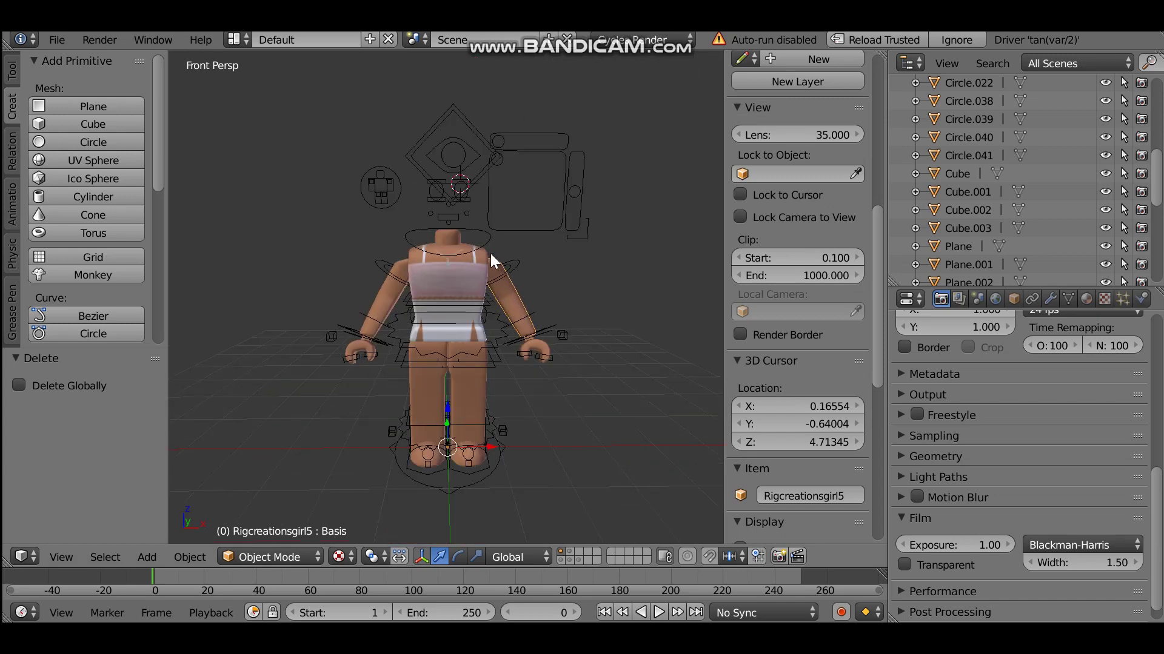
Import the avatar's Wavefront (.obj) model into the rig scene
left_click(11, 70)
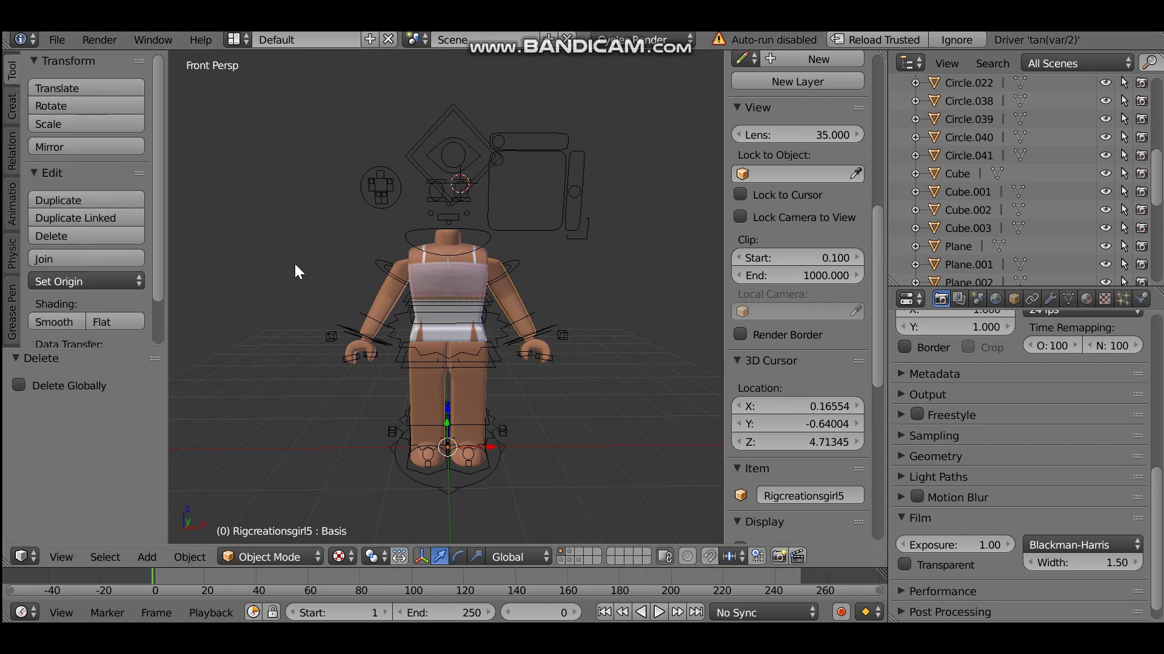
right_click(521, 260)
key("ctrl+Tab")
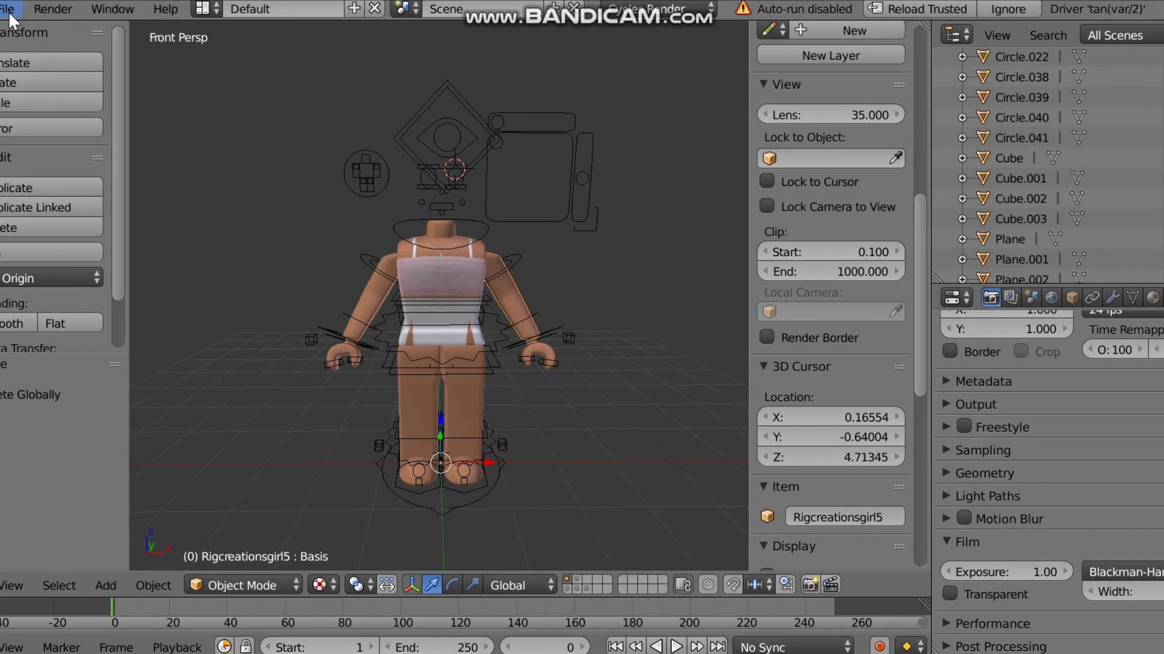
left_click(57, 40)
mouse_move(93, 388)
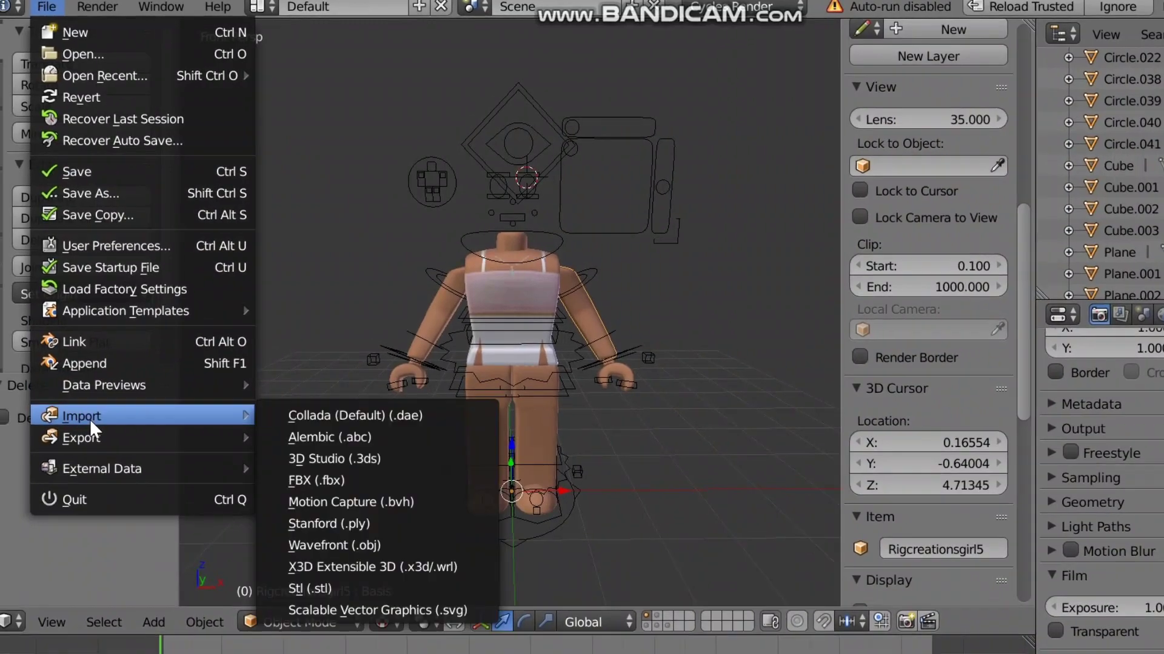
left_click(340, 547)
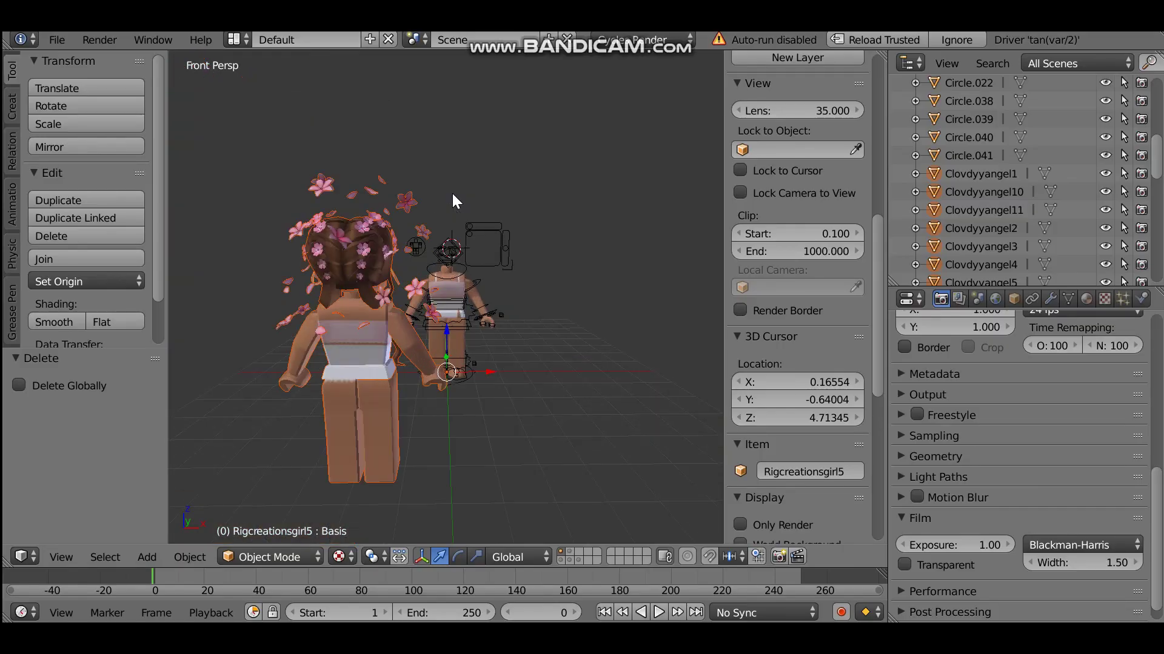
key("shift+f")
key("w")
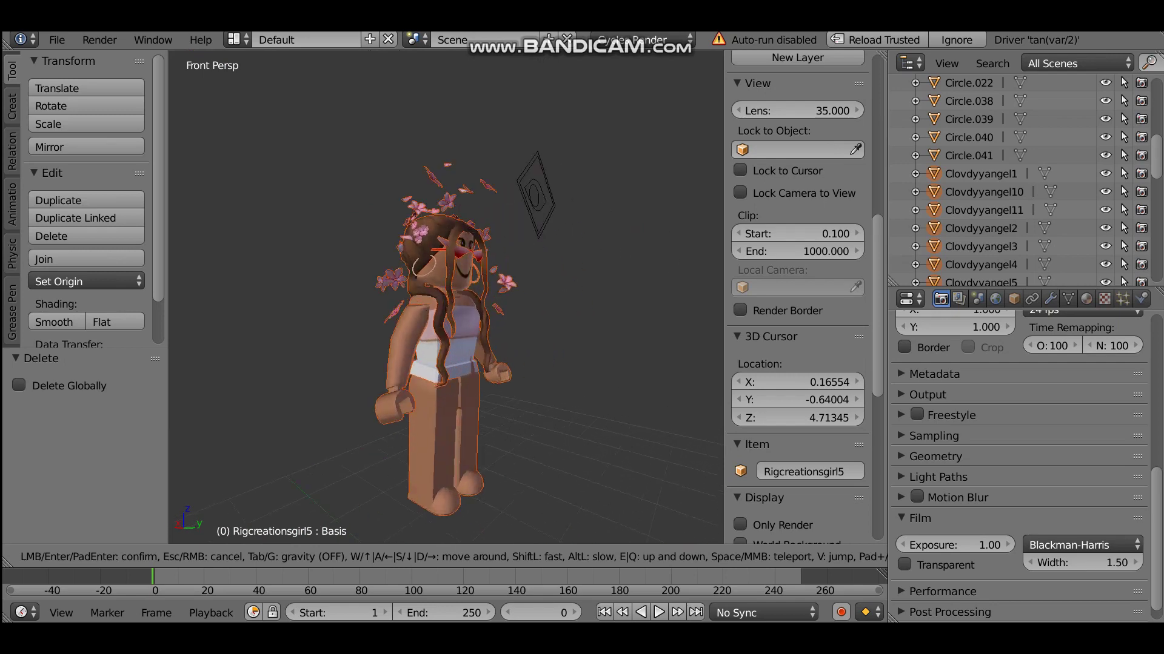
key("w")
key("s")
key("Return")
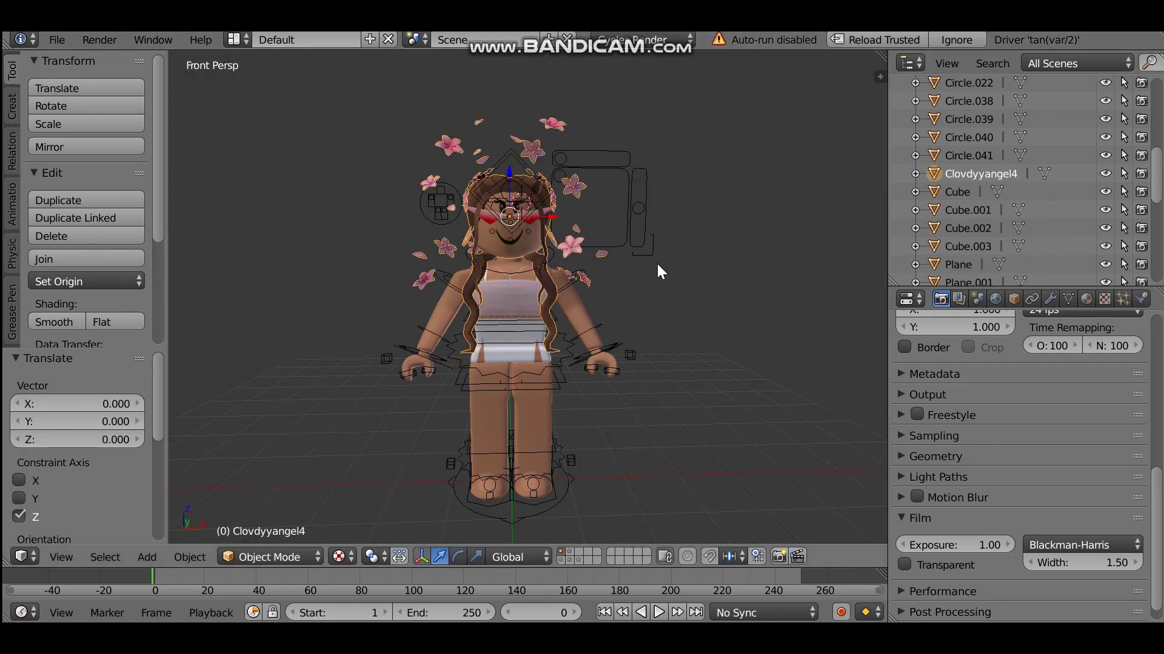
Review the available object tools and examine the avatar head fitted on the rig from the side and up close
scroll(656, 262, "down", 4)
scroll(656, 262, "up", 4)
scroll(657, 263, "down", 3)
scroll(657, 264, "up", 3)
scroll(657, 263, "down", 3)
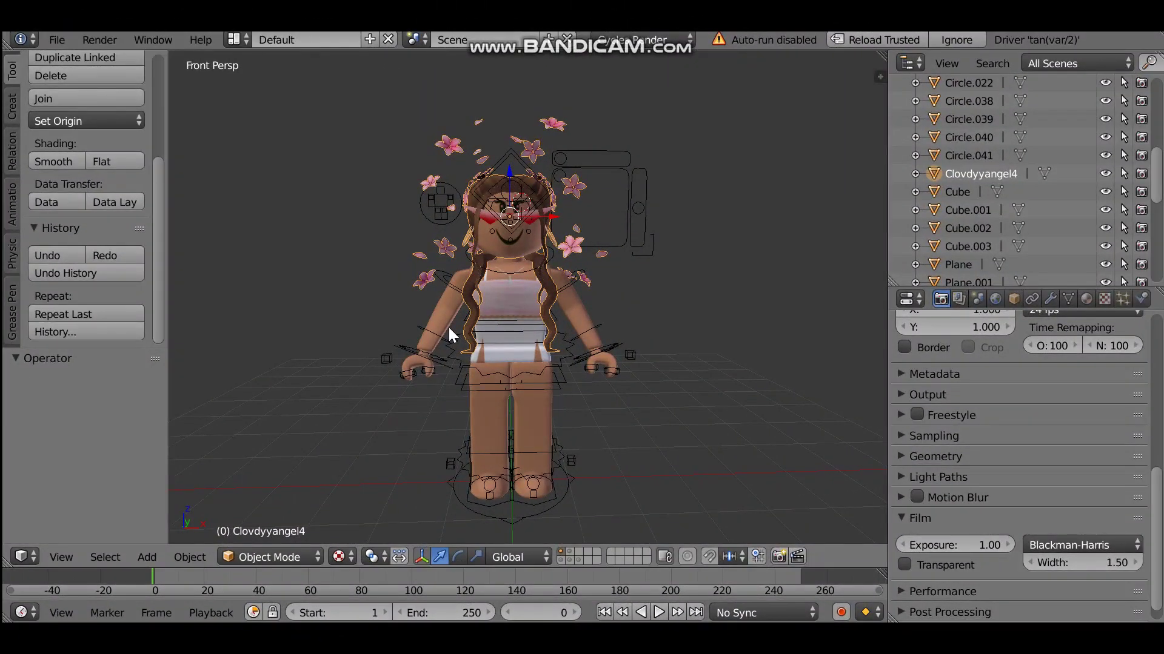
right_click(537, 423)
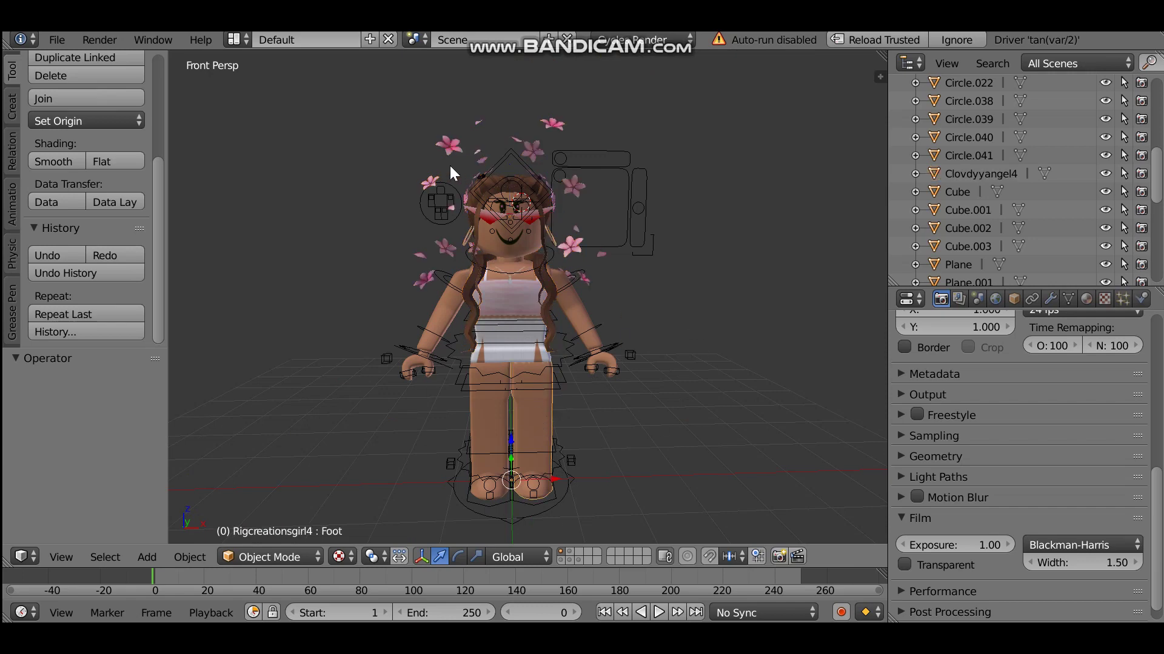
key("shift+f")
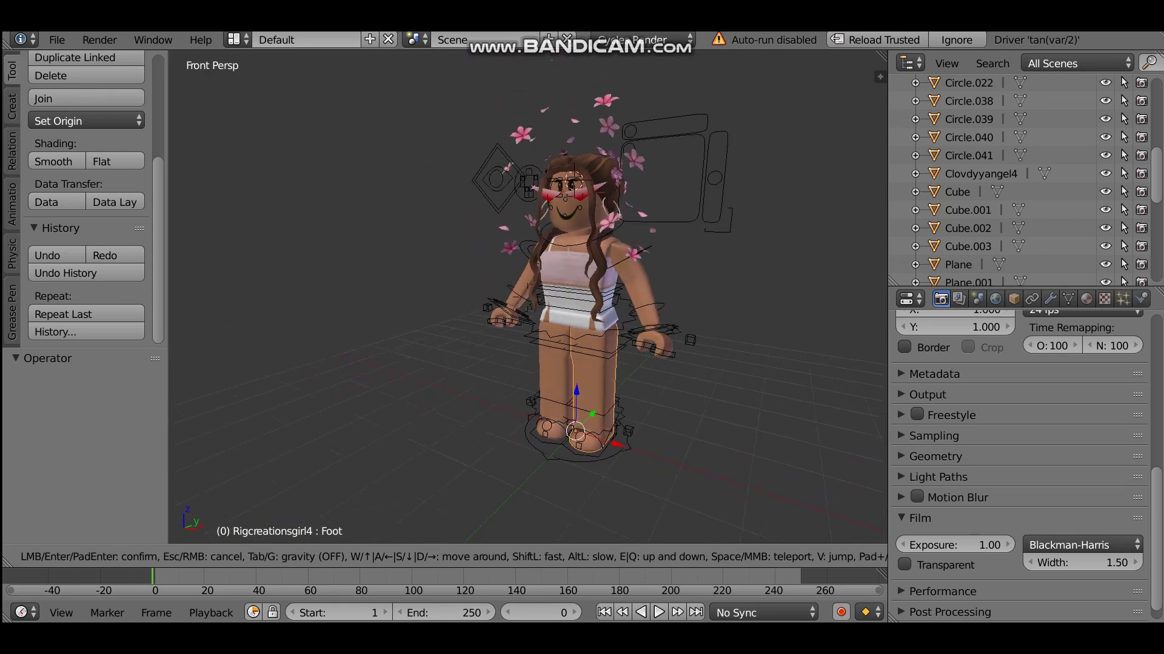
key("Escape")
key("shift+f")
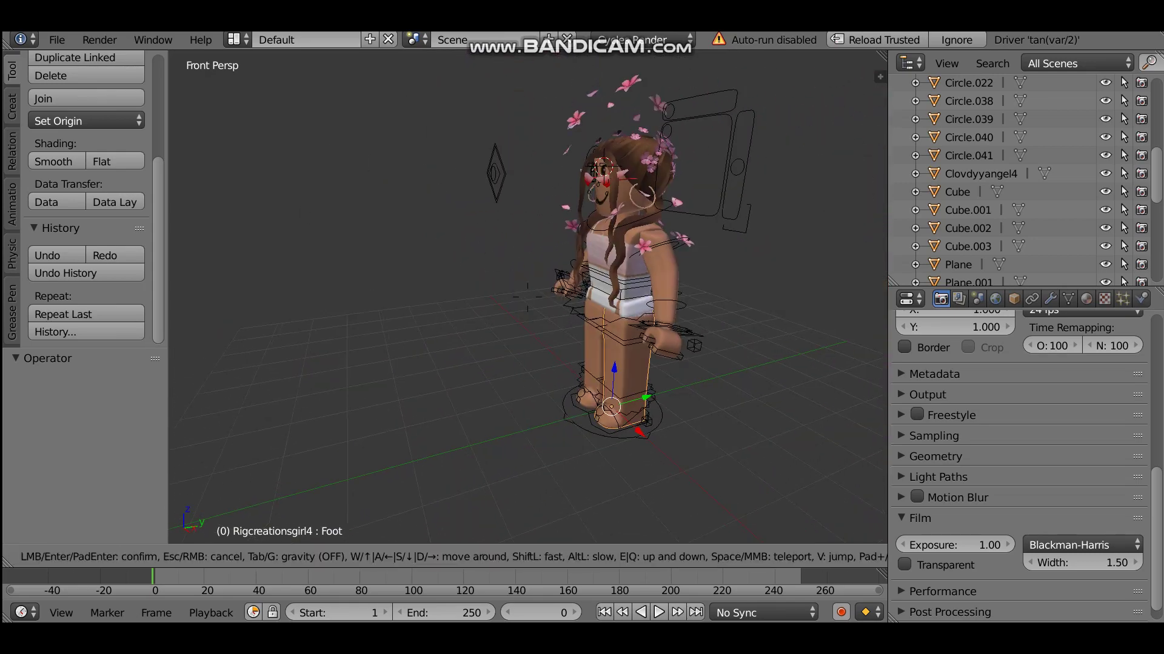
key("a")
key("e")
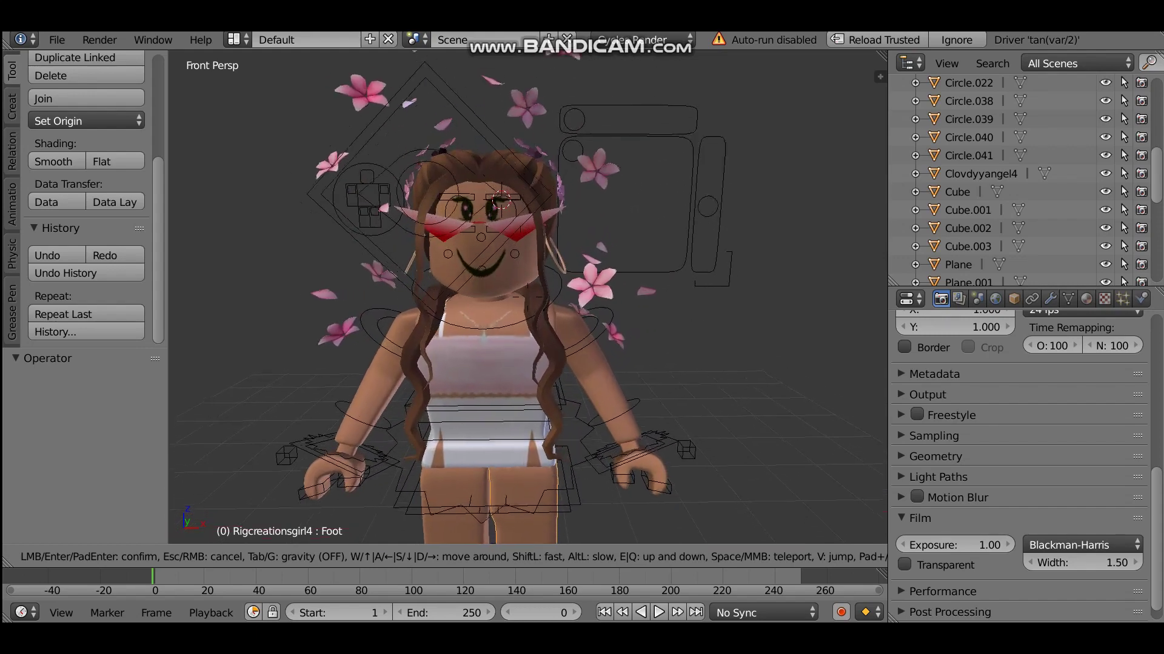
left_click(529, 266)
Select the avatar's head and hair mesh and set its Z rotation to 0°
right_click(462, 110)
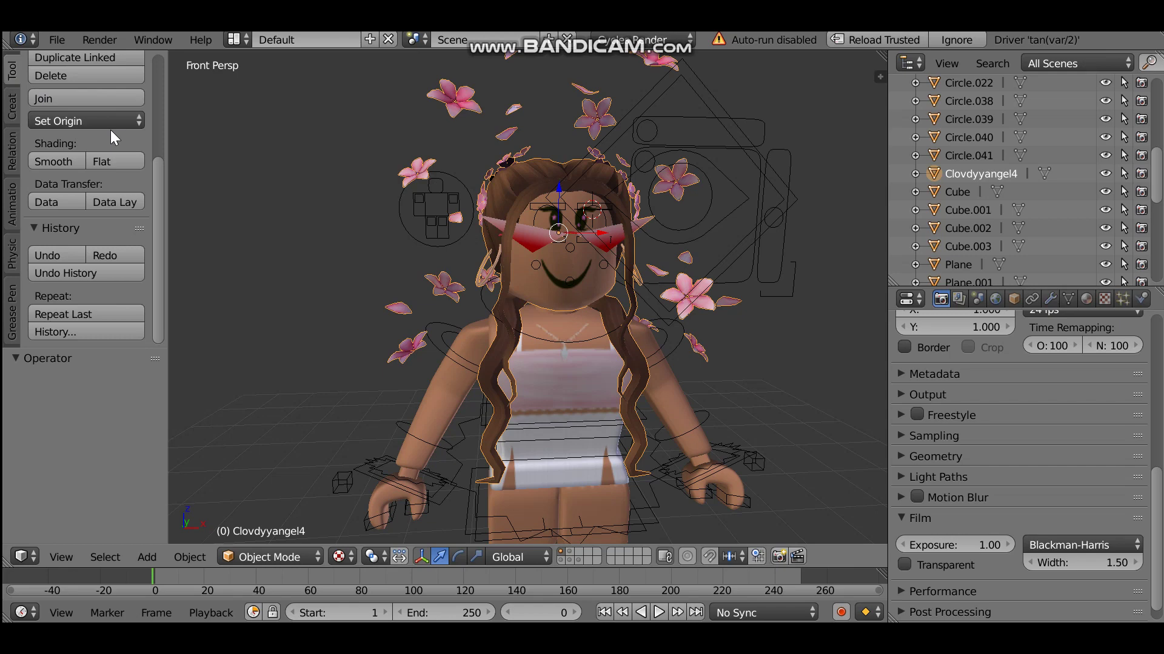
scroll(601, 248, "down", 6)
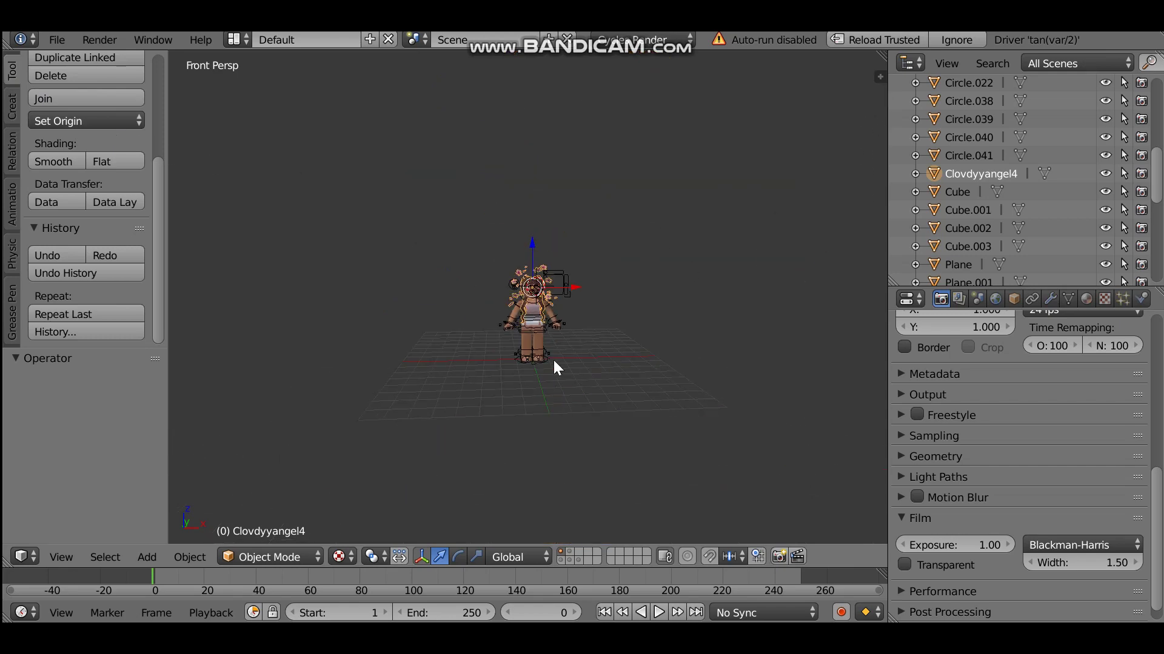
left_click(879, 77)
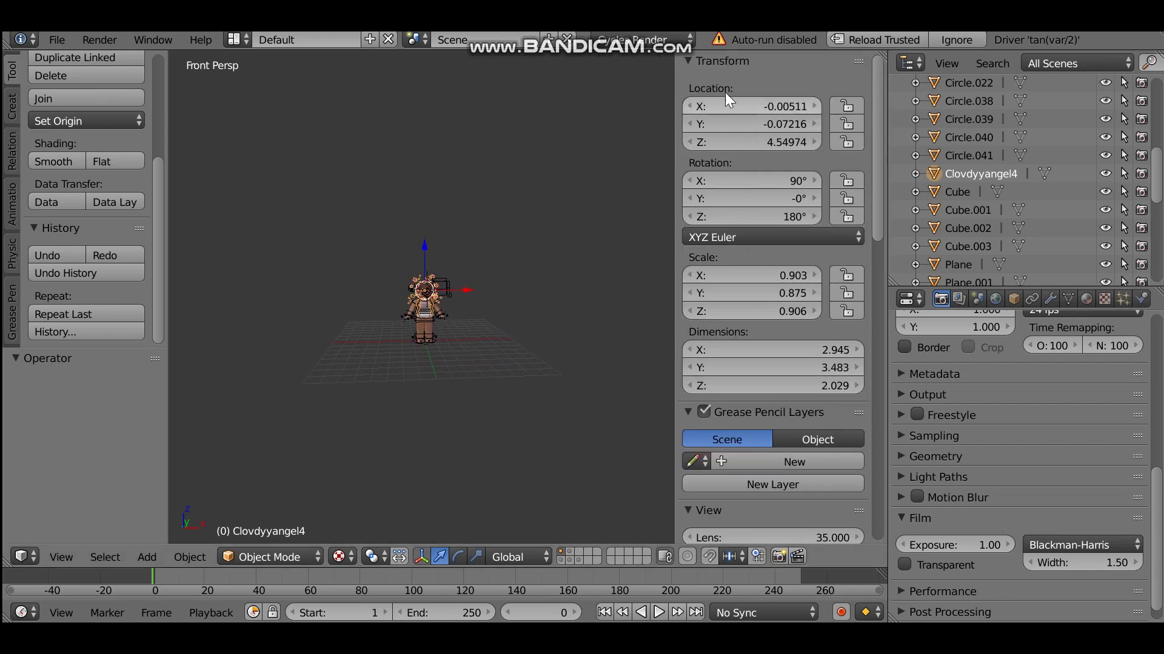
left_click_drag(675, 78, 699, 78)
left_click(779, 215)
type("0")
key("Return")
scroll(320, 296, "up", 5)
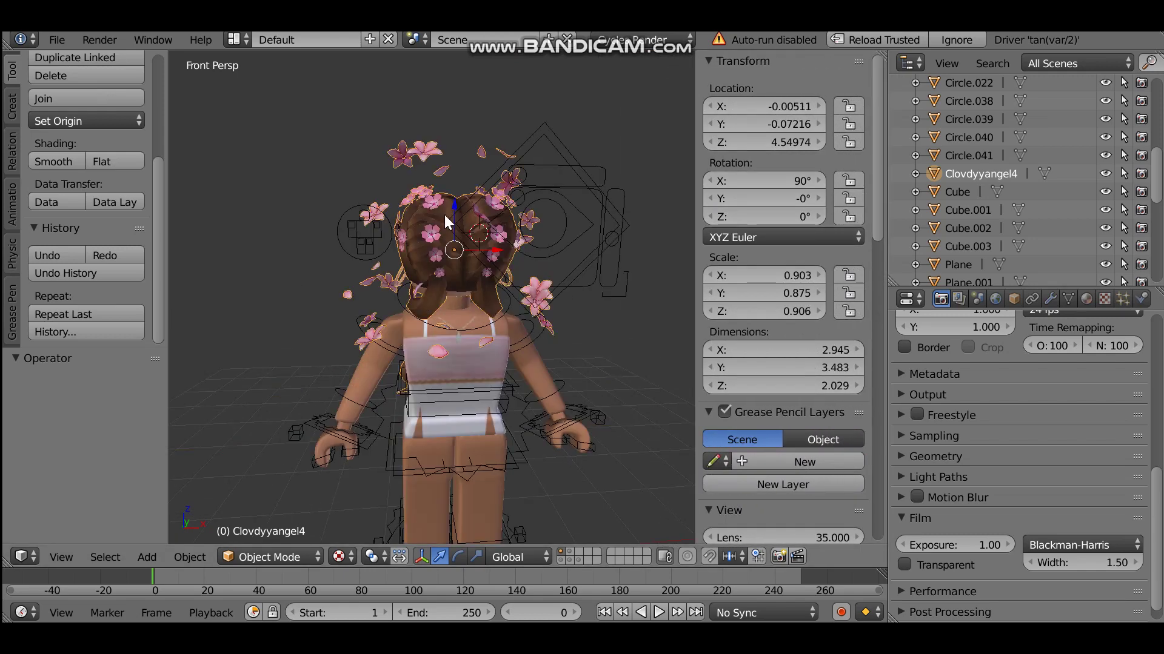
Set the head and hair mesh's Z rotation to 180° so the face points forward
left_click(782, 217)
type("1")
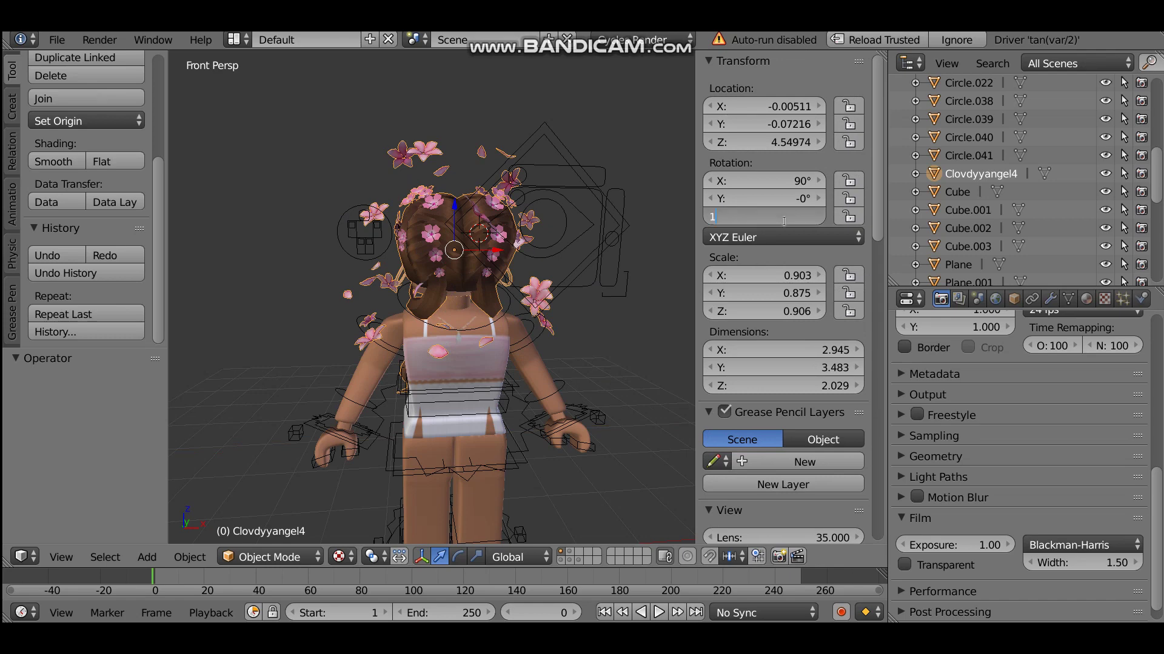
type("80")
key("Return")
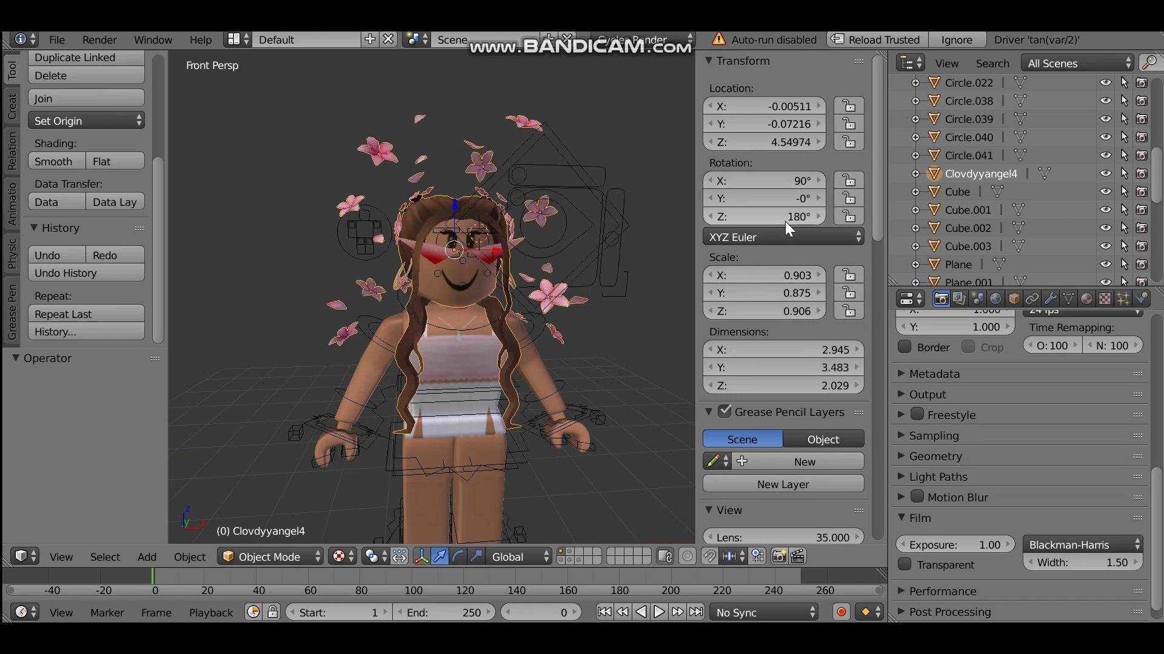
key("n")
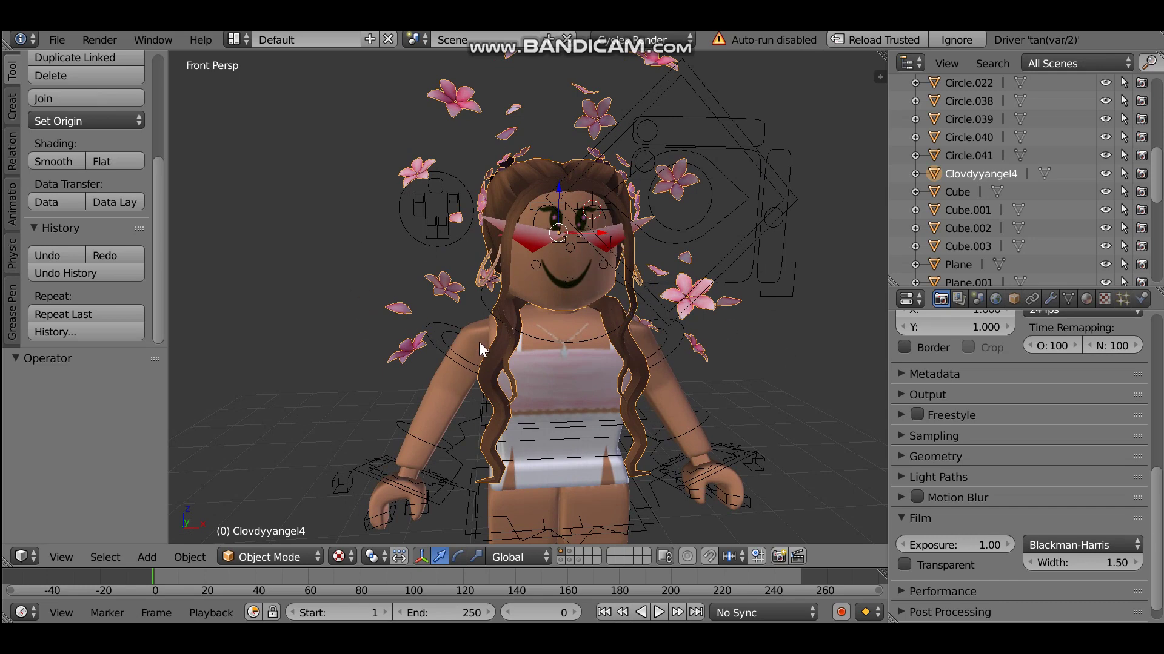
key("shift+f")
key("s")
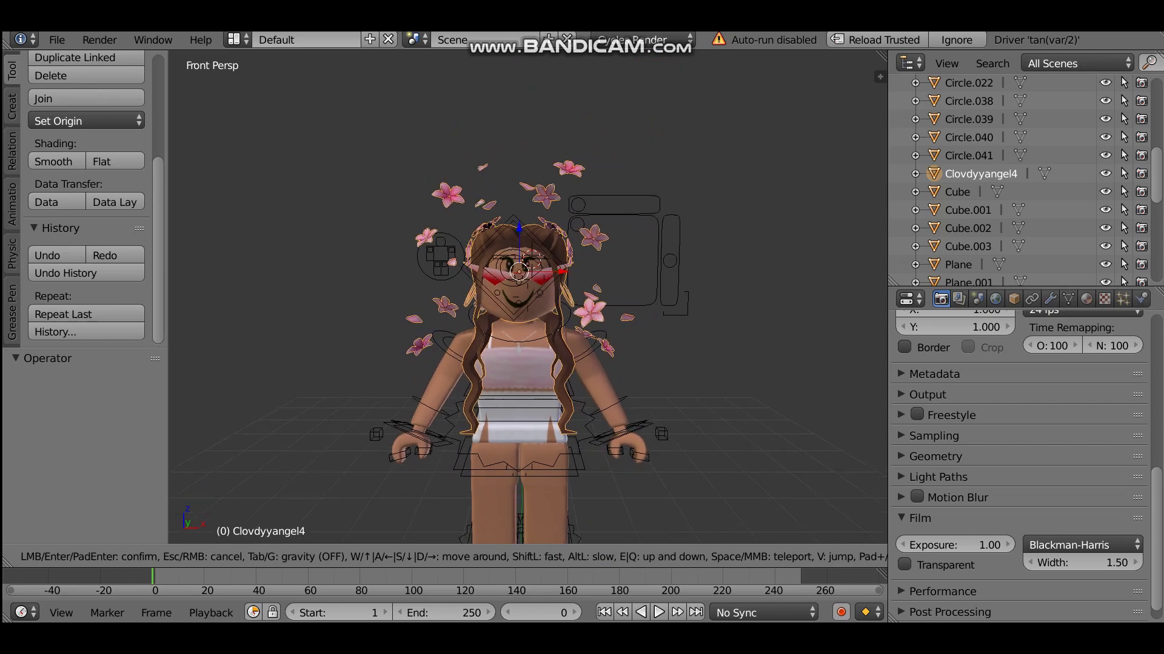
left_click(529, 297)
Try to stretch the head and hair mesh along the Z axis by a factor of about 1.98
left_click(478, 555)
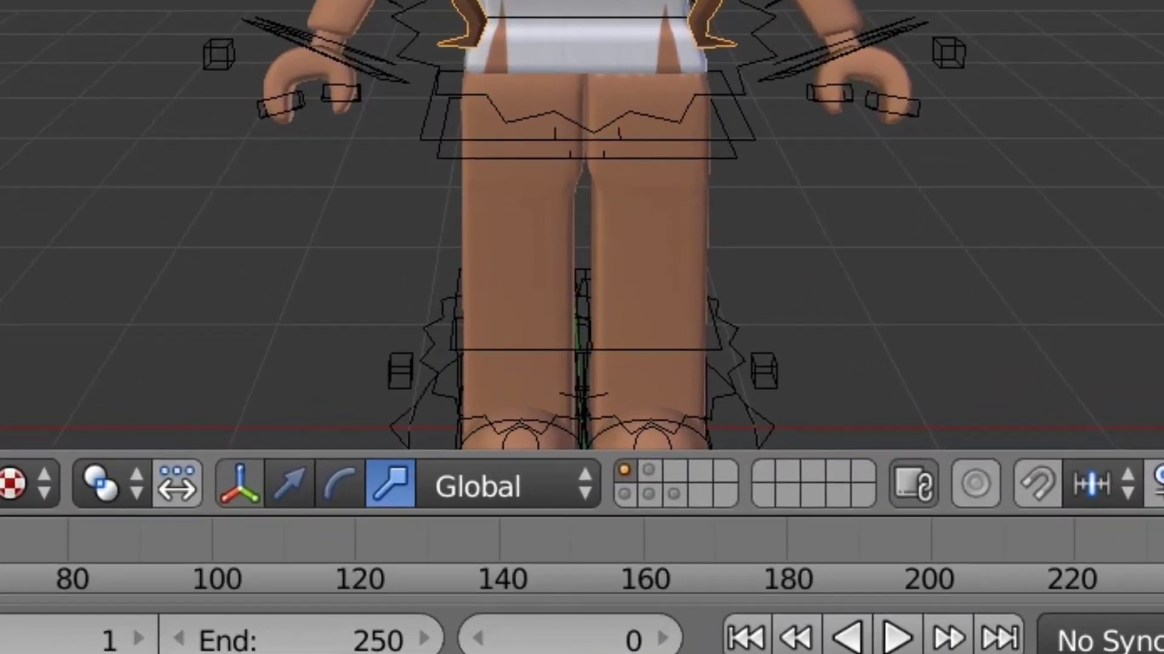
left_click_drag(546, 207, 543, 165)
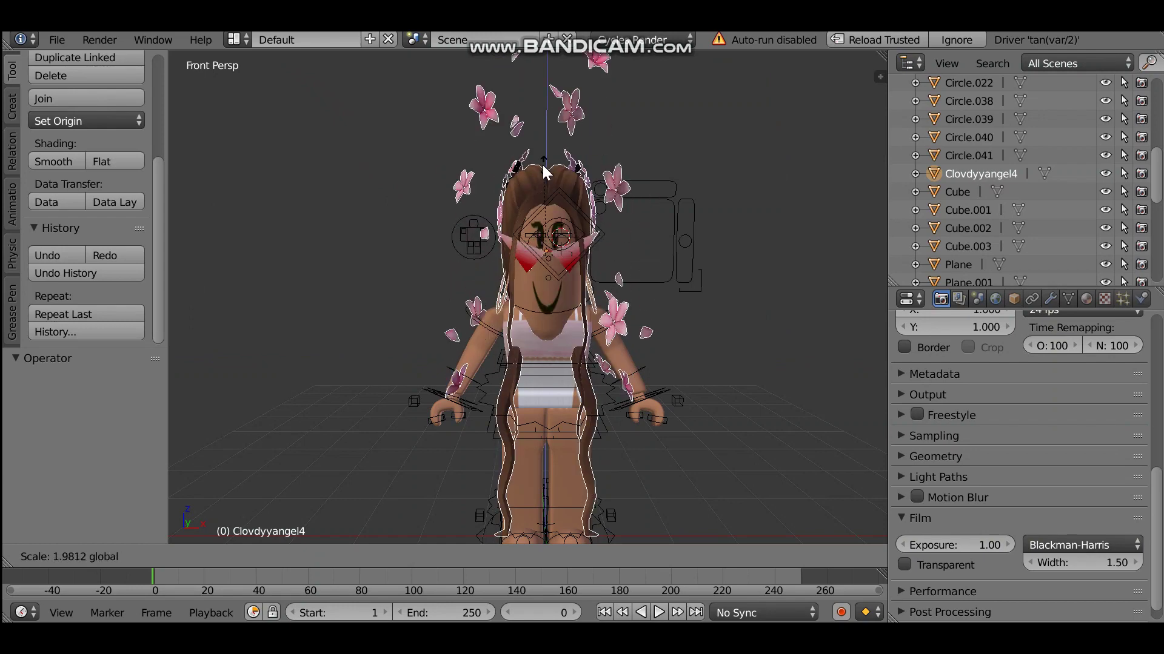
left_click(543, 172)
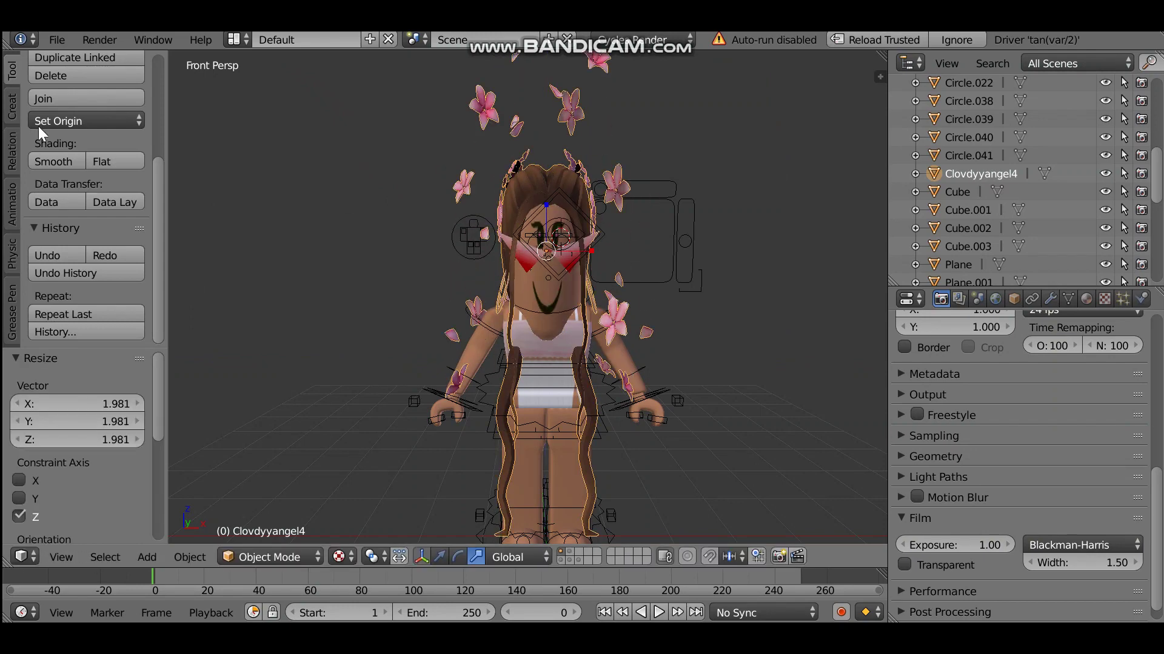
key("ctrl+z")
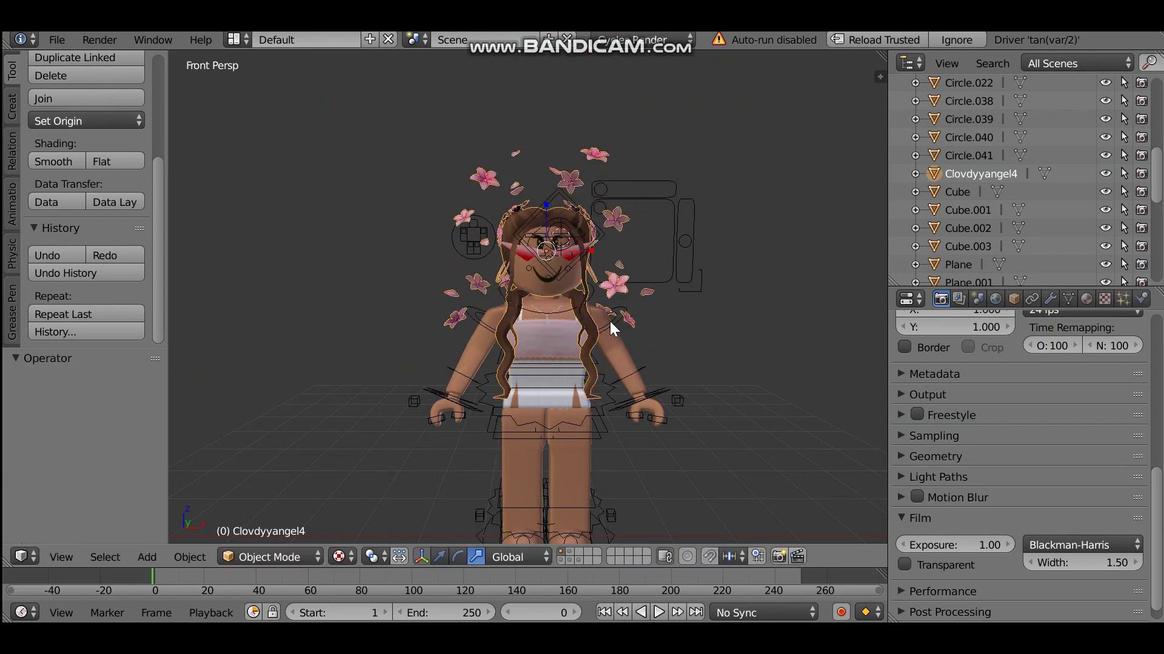
Select the character's rig and switch it to Pose Mode
scroll(609, 321, "down", 4)
scroll(609, 321, "up", 8)
scroll(610, 322, "down", 4)
key("shift+f")
key("w")
left_click(587, 298)
right_click(631, 342)
key("ctrl+Tab")
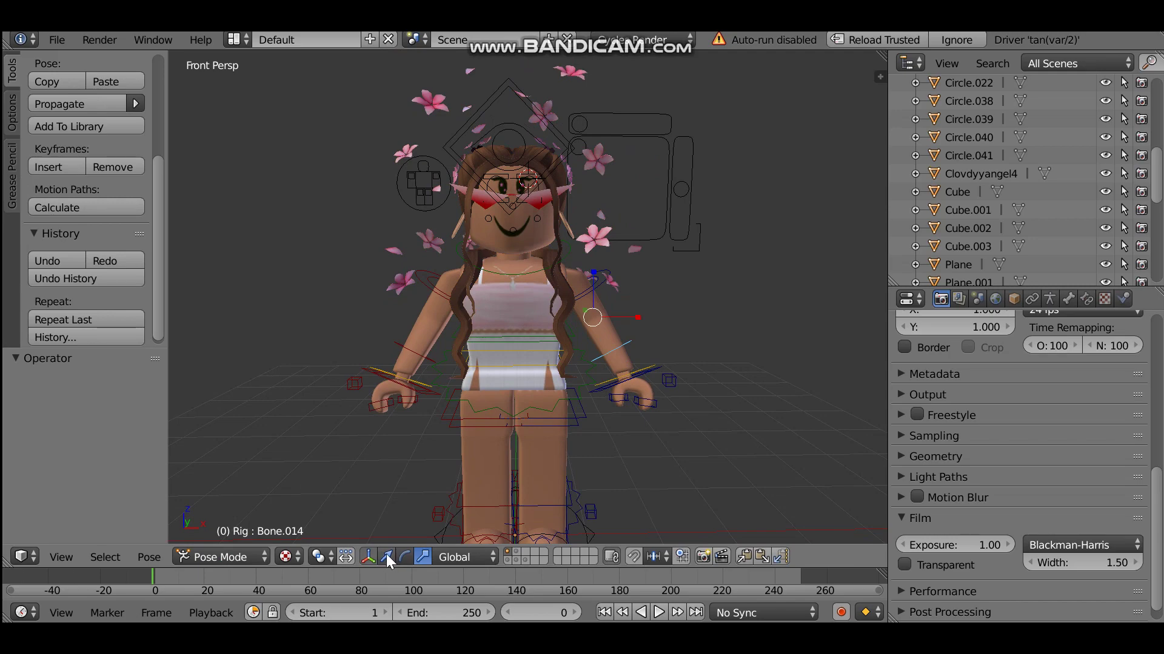
Bend the character's left elbow by rotating the forearm bone about -453° on the global Z axis
left_click(405, 557)
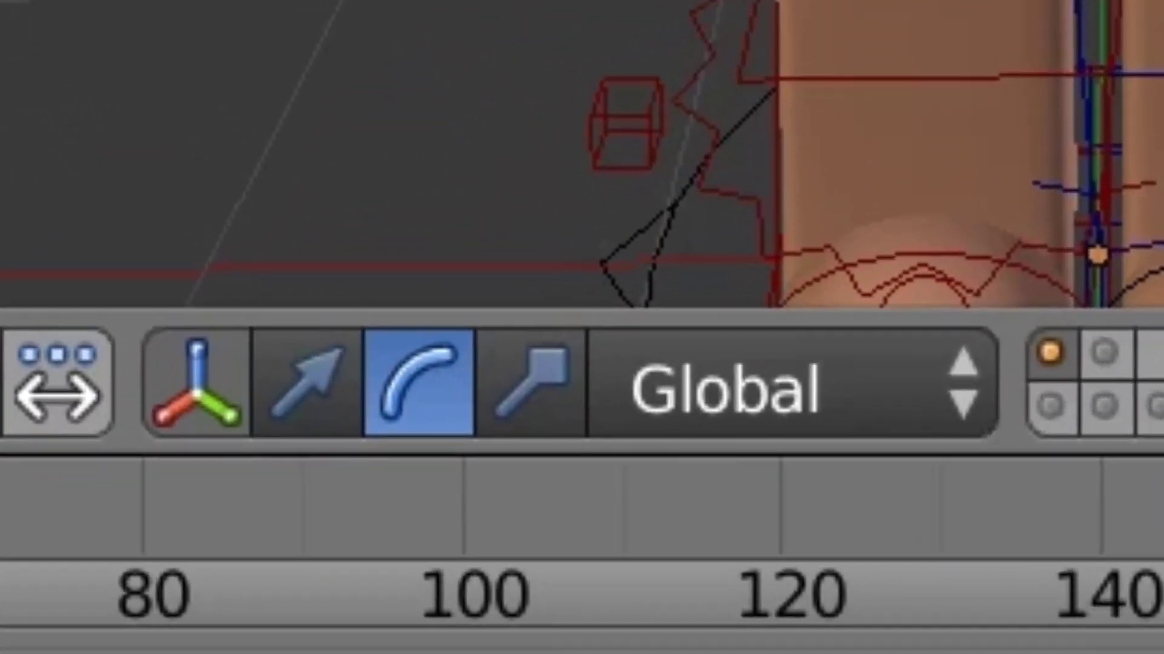
left_click_drag(630, 324, 619, 343)
key("shift+f")
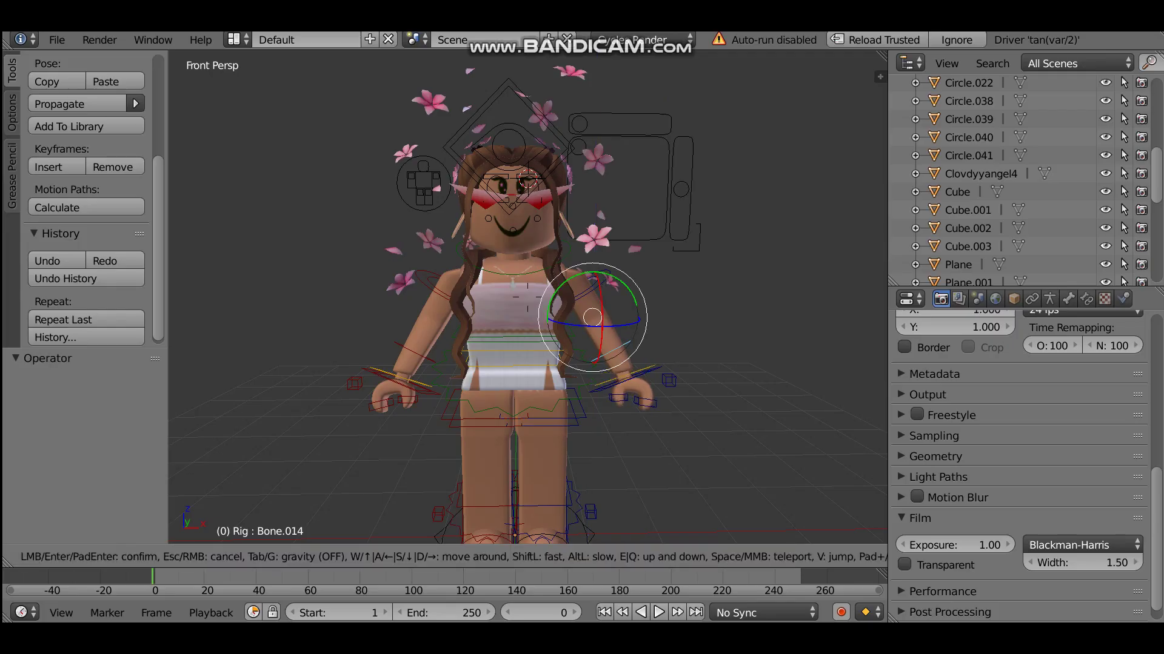
key("d")
key("w")
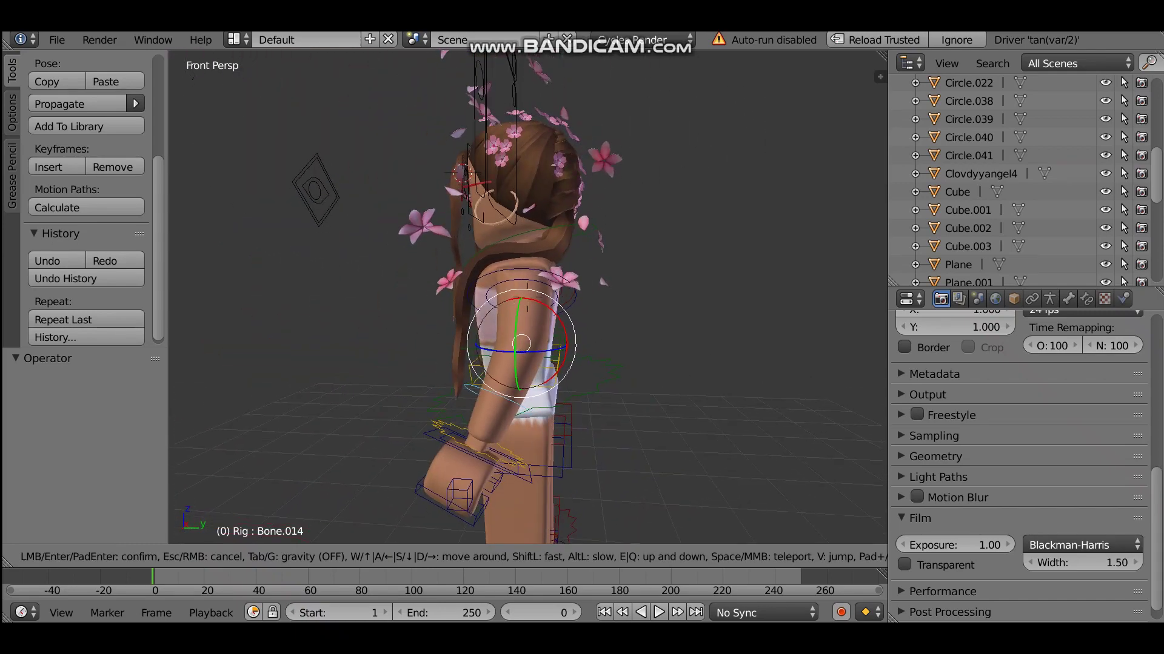
left_click(569, 277)
left_click_drag(580, 286, 632, 349)
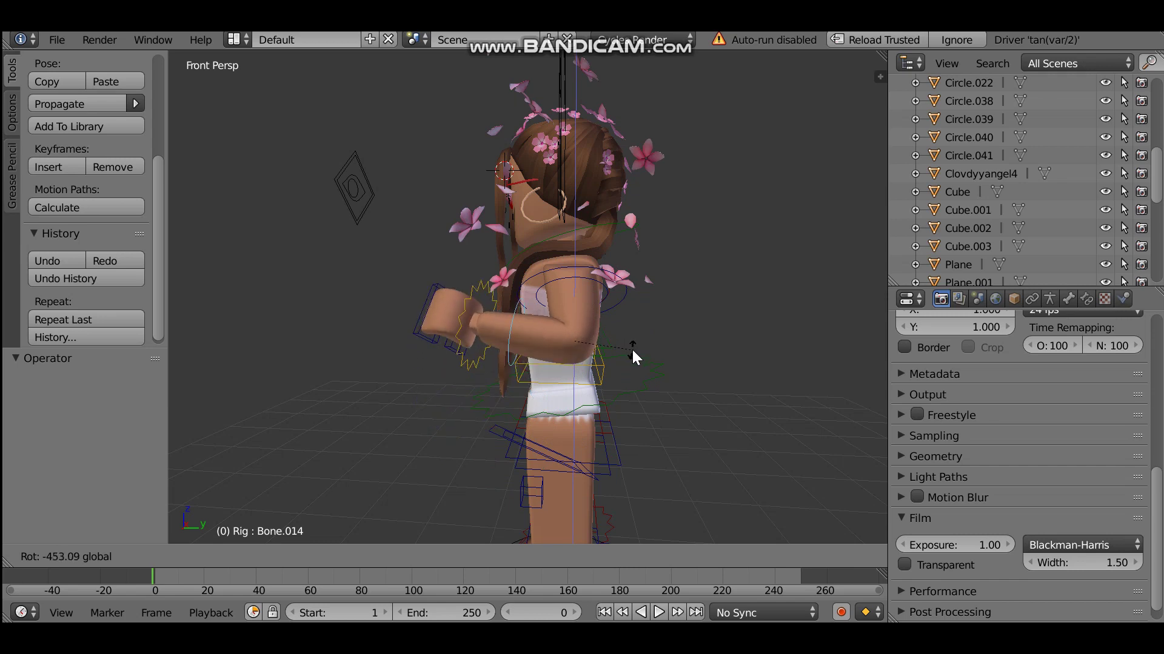
left_click_drag(632, 350, 632, 350)
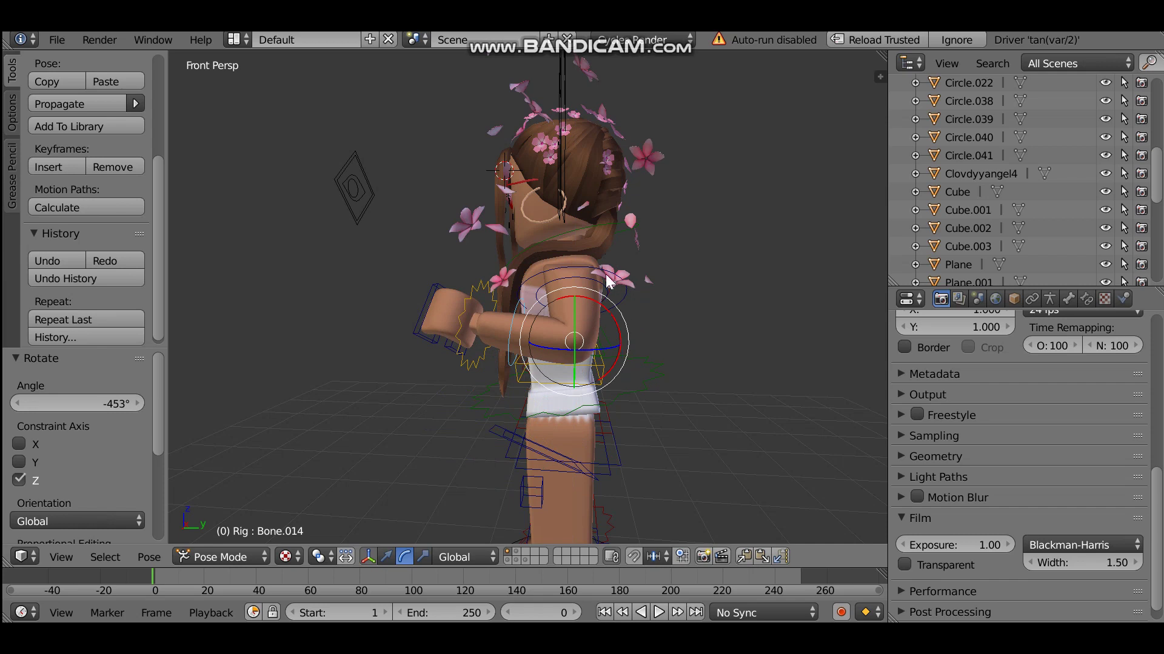
Shift the character's left upper-arm bone along the global Y axis by about -0.10 and then about -0.05
right_click(625, 299)
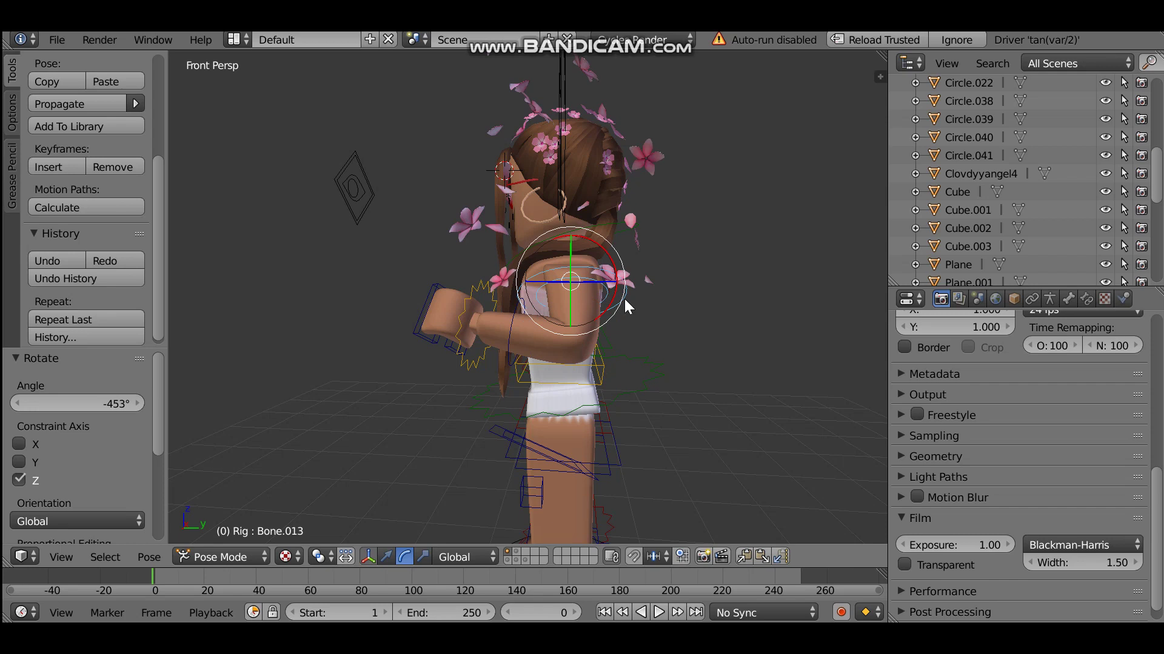
key("g")
key("y")
left_click_drag(612, 280, 624, 287)
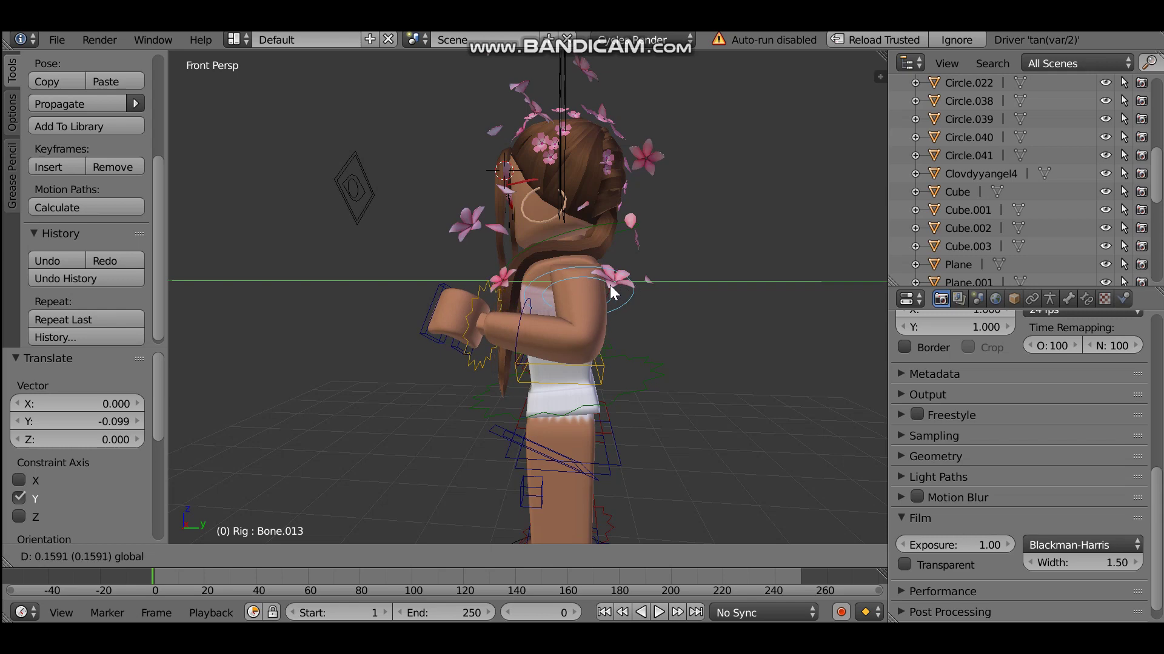
left_click(595, 286)
Rotate the left upper-arm bone about -71.4° on the global Z axis to lay the forearm across the chest
key("shift+f")
key("s")
key("d")
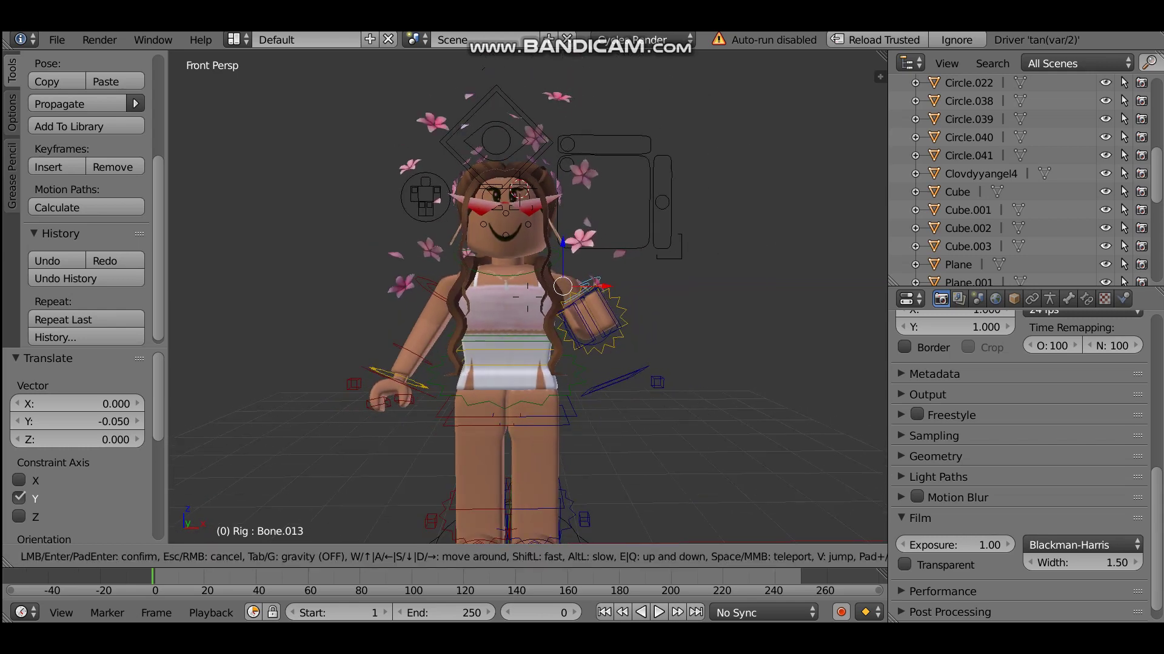
left_click(456, 423)
left_click(404, 557)
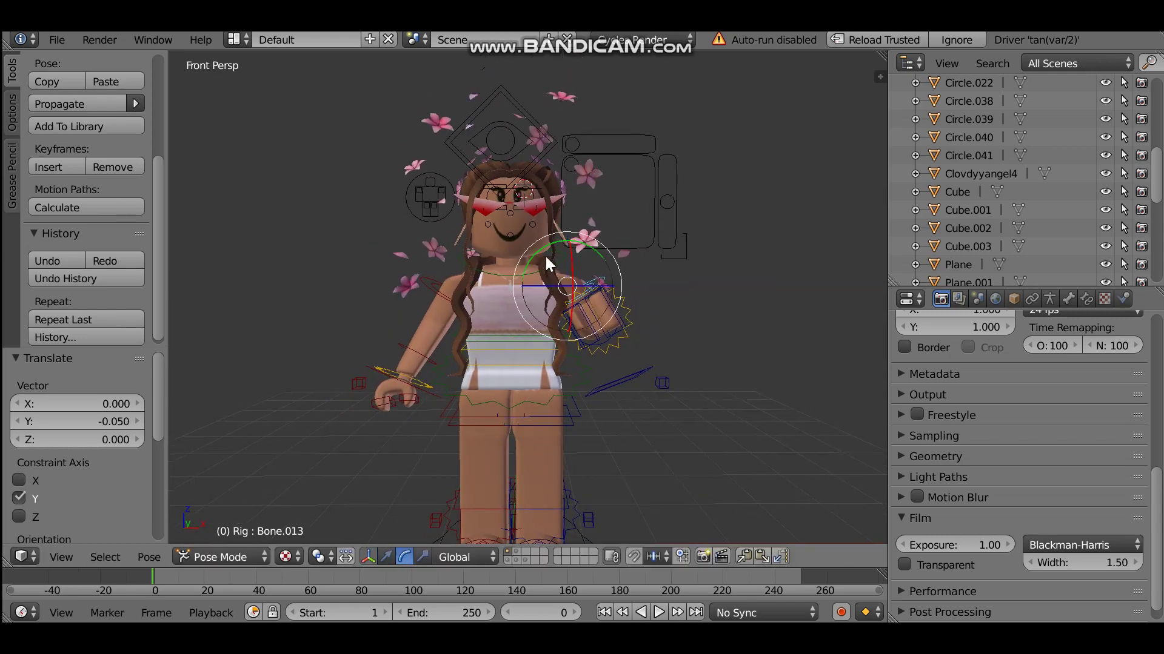
left_click_drag(561, 223, 603, 271)
Rotate the character's right forearm bone about 78.7° on the global Z axis to bend the elbow
right_click(400, 341)
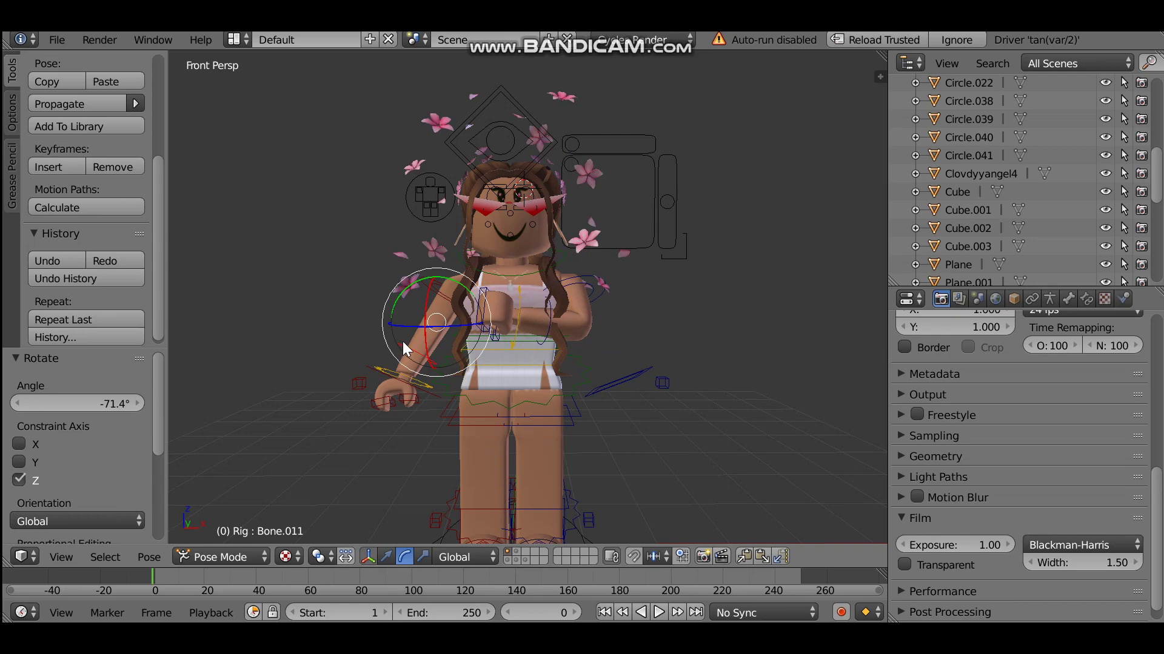
key("shift+f")
key("w")
key("a")
left_click(447, 261)
left_click_drag(455, 309, 381, 274)
Rotate the right upper-arm bone about 70.7° on the global Z axis to bring the forearm across the waist
right_click(394, 257)
key("shift+f")
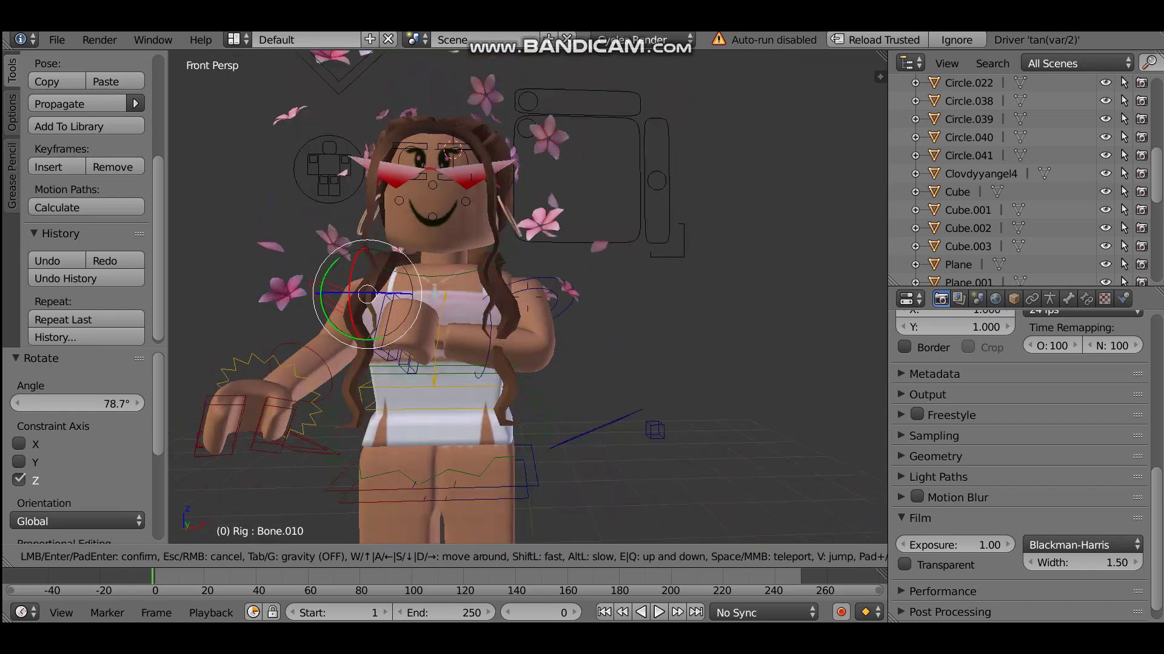
key("Return")
key("r")
left_click_drag(475, 296, 389, 303)
left_click(61, 259)
left_click_drag(419, 266, 407, 242)
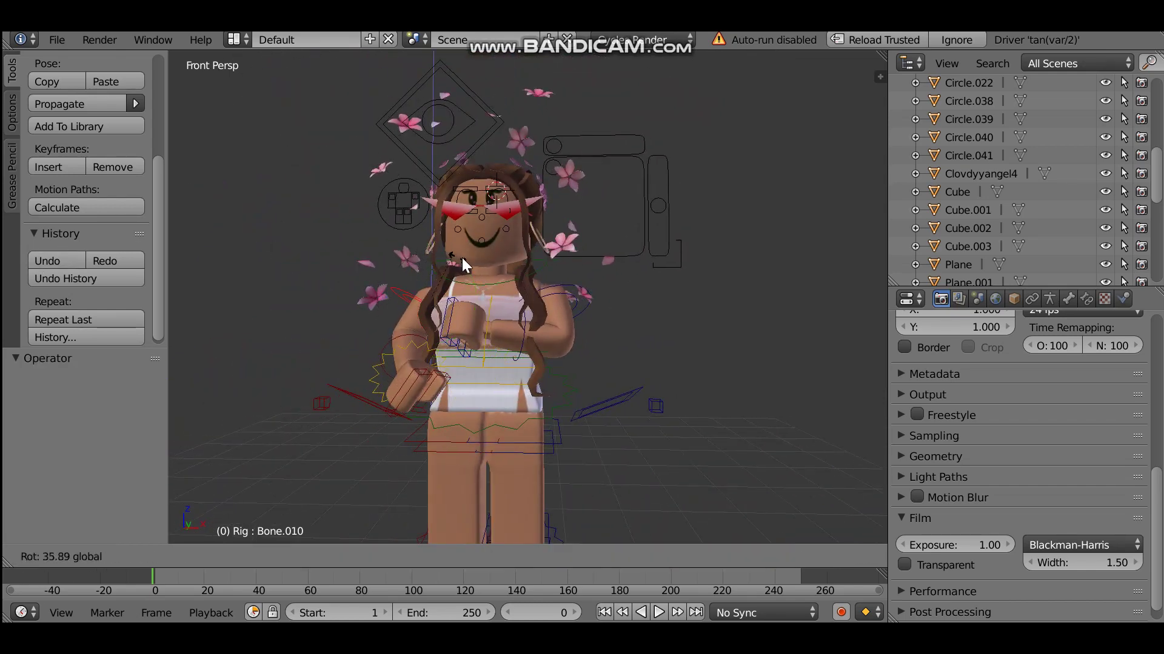
left_click(502, 260)
Nudge the right upper-arm bone slightly to refit the arm at the shoulder
key("shift+f")
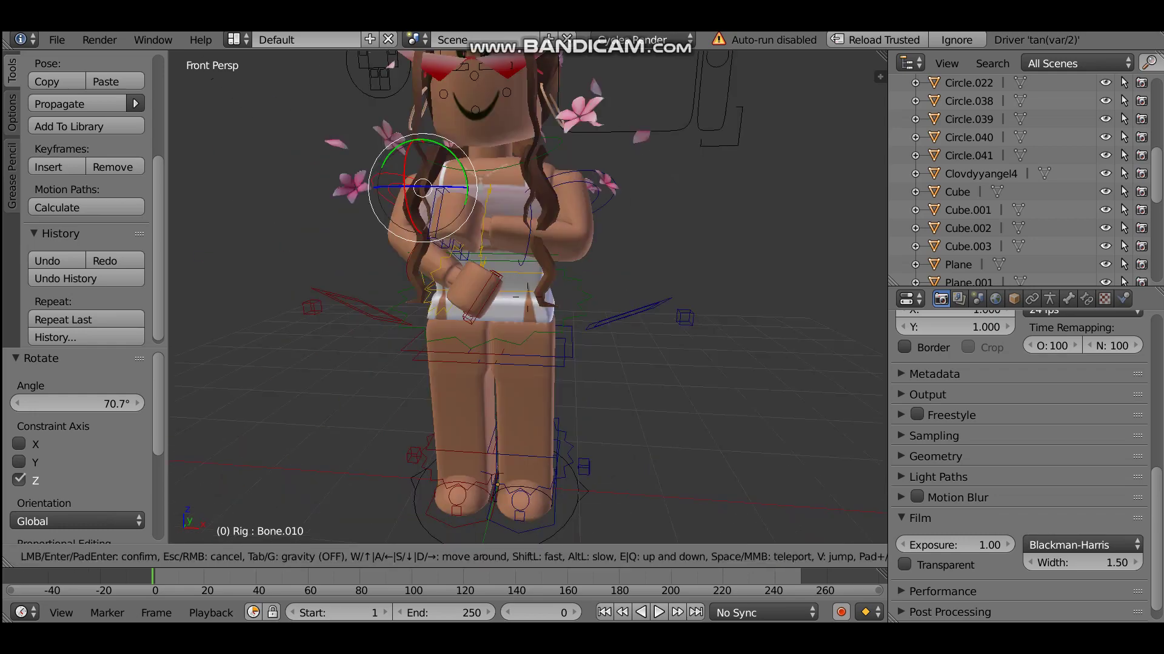
key("a")
key("w")
key("Return")
left_click(386, 556)
left_click_drag(476, 263, 505, 286)
Move the left upper-arm bone about -0.022 along the X axis, closer to the torso
key("shift+f")
key("d")
key("s")
left_click(517, 286)
right_click(598, 281)
left_click_drag(634, 283, 632, 284)
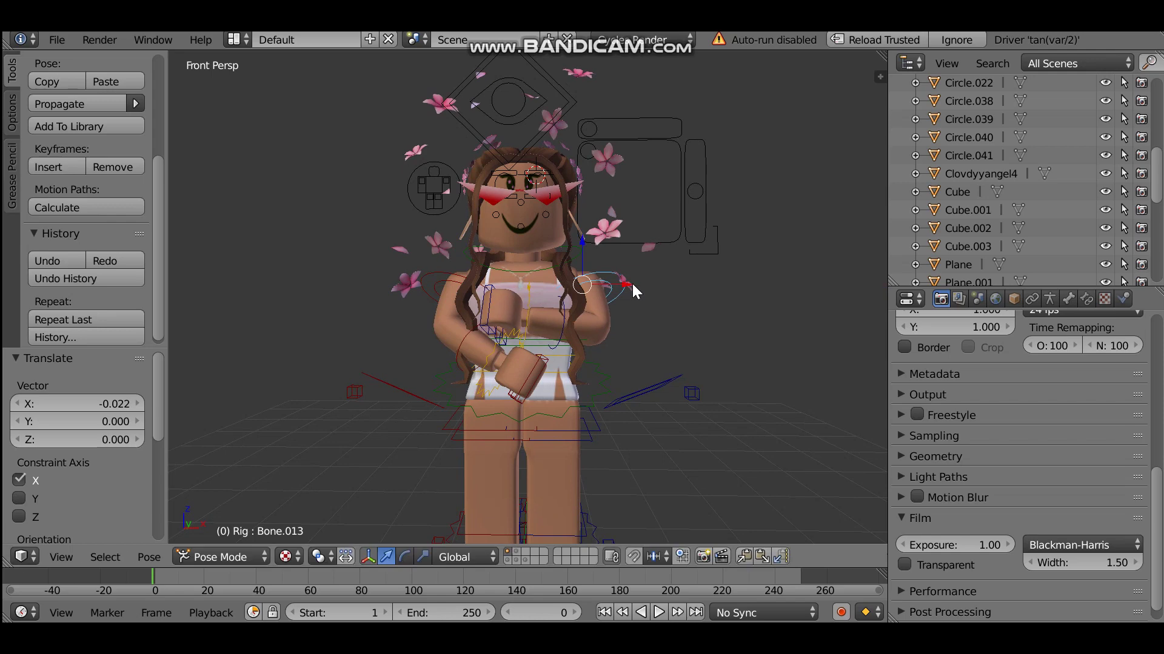
Examine the folded-arm pose from the front, both up close and at full body distance
key("shift+f")
key("w")
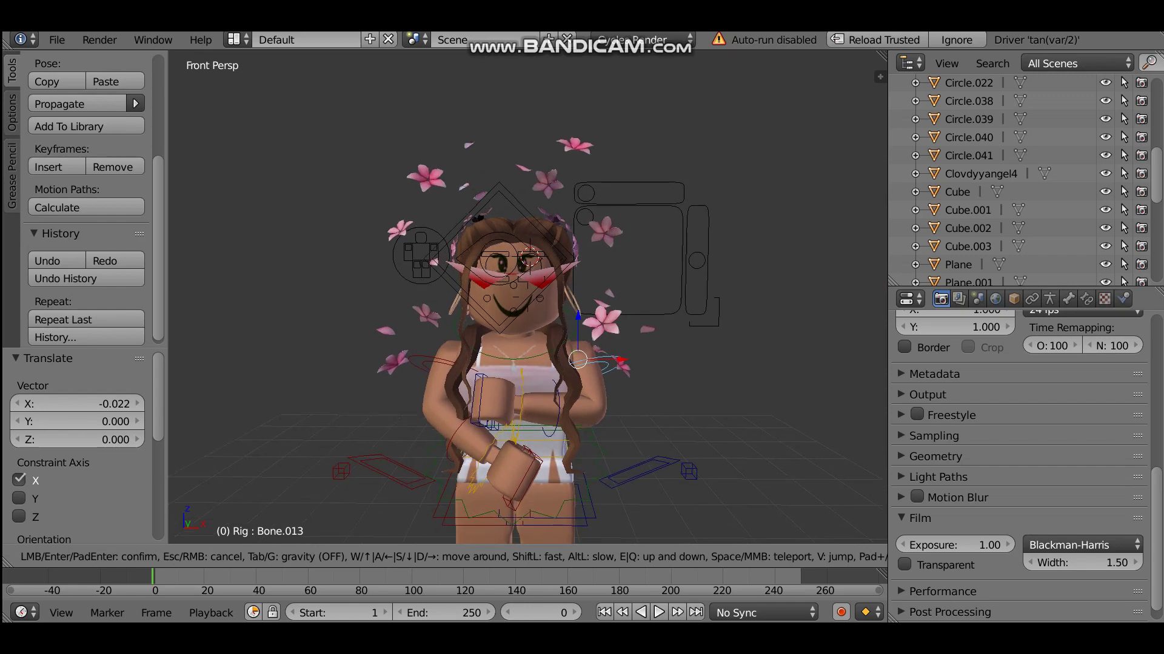
key("s")
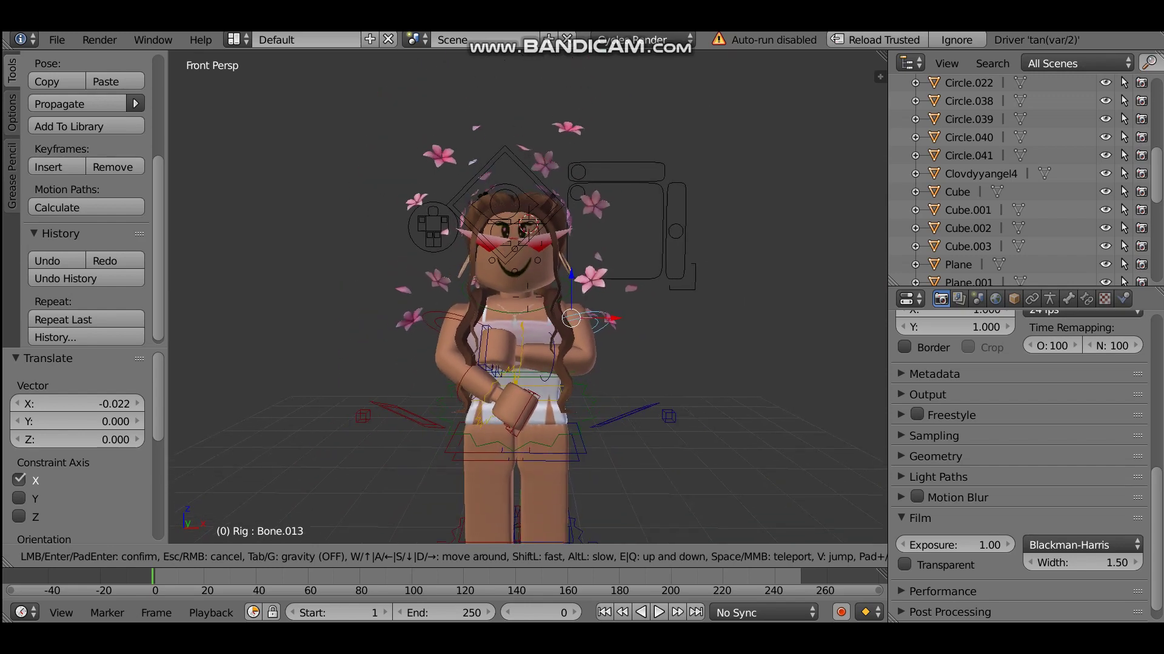
left_click(527, 297)
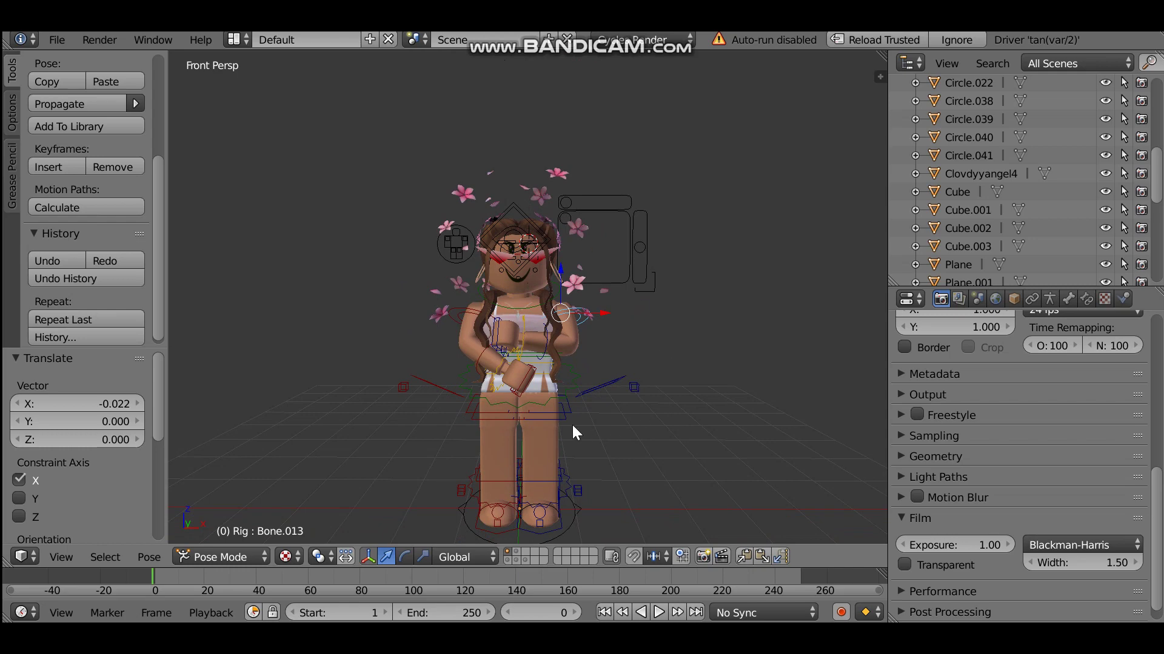
key("shift+f")
key("w")
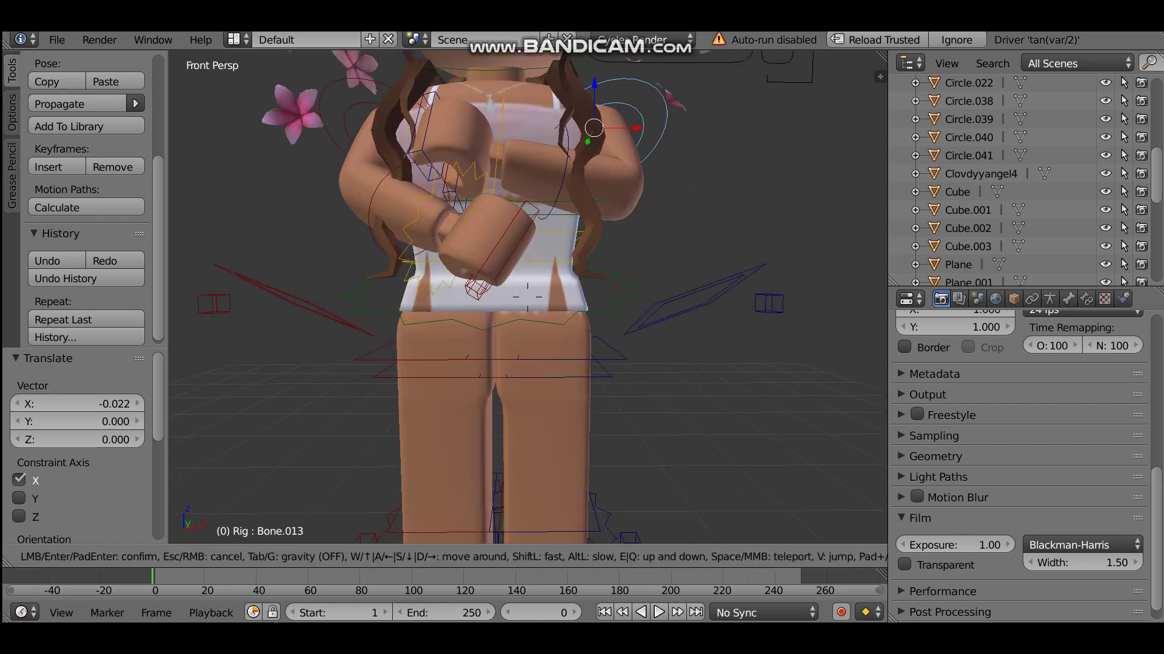
key("s")
left_click(542, 300)
Select the character's left thigh bone and set the transform orientation to View, looking at the rig from the side
right_click(582, 308)
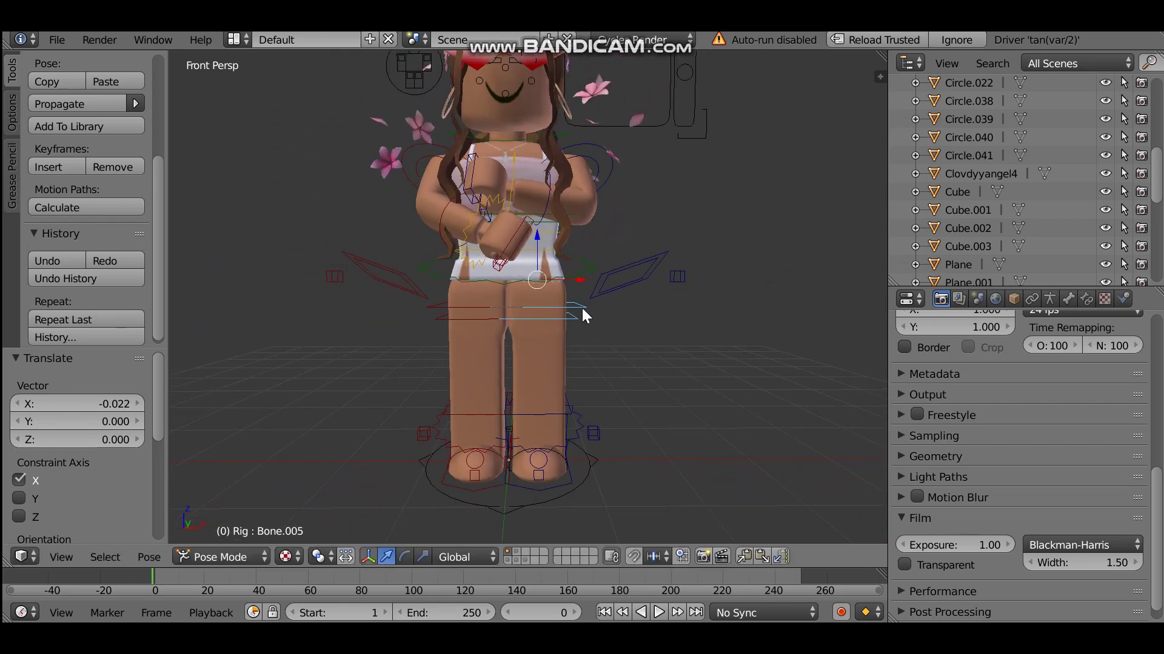
key("shift+f")
key("w")
key("d")
key("s")
left_click(527, 297)
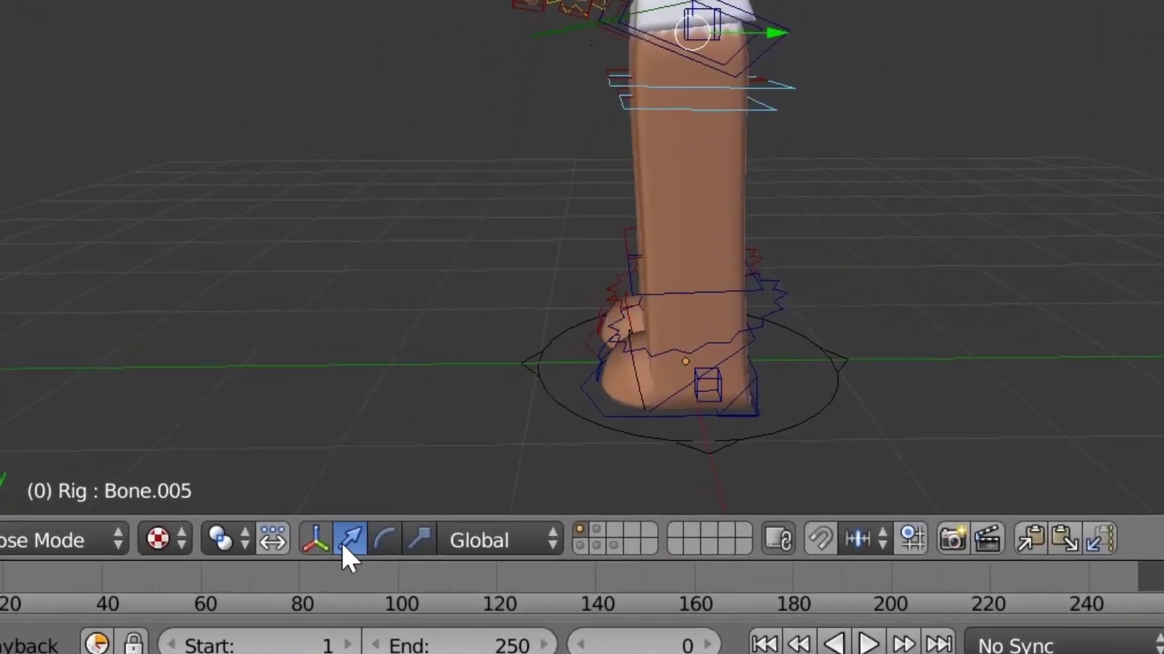
left_click(454, 565)
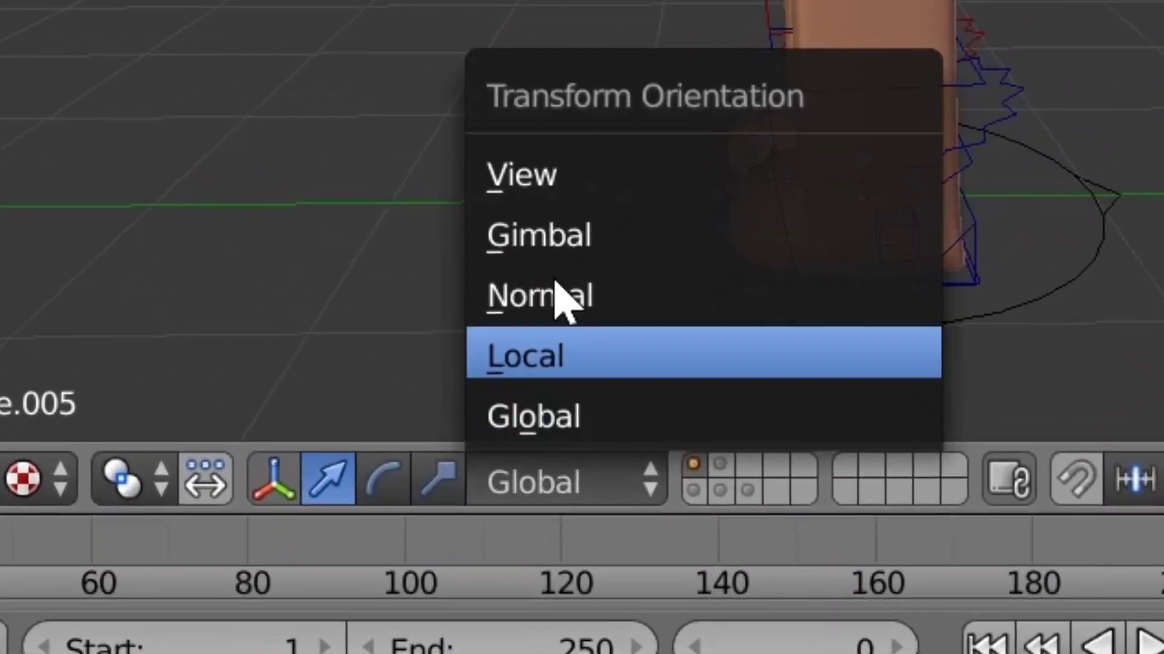
left_click(553, 181)
Rotate the left thigh bone about -88.6° on the view's Z axis to raise the leg forward to horizontal
left_click(380, 491)
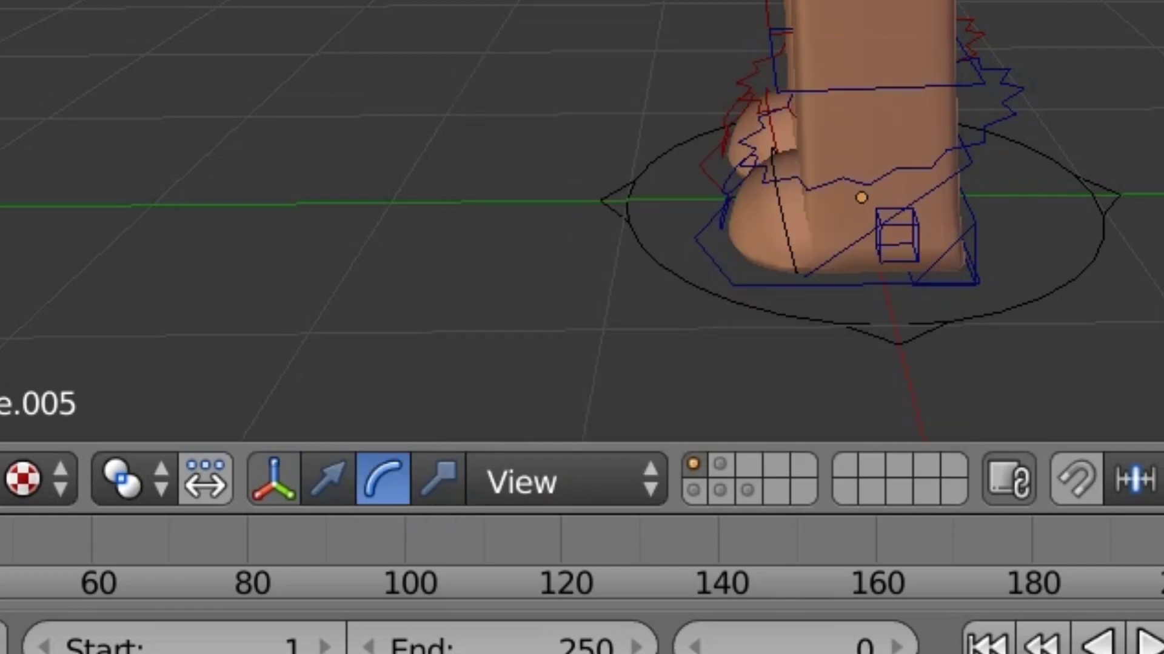
key("r")
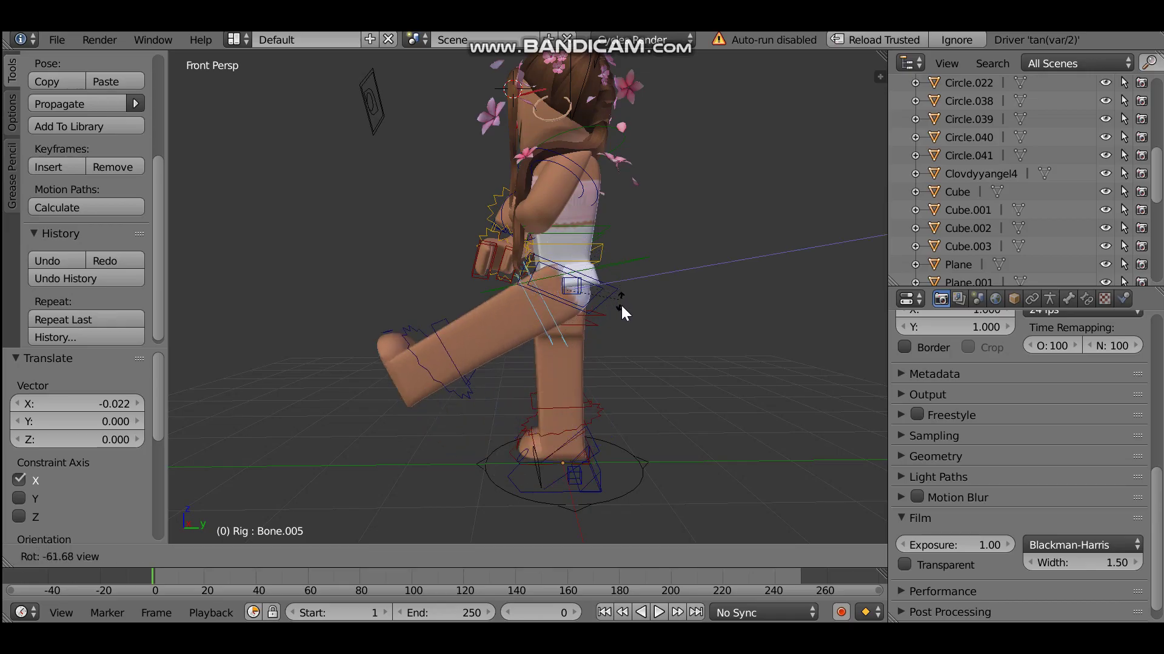
left_click_drag(620, 306, 619, 331)
Bend the raised leg's knee by rotating the lower-leg bone about 48.4° on the view's Z axis
right_click(434, 262)
key("ctrl+Tab")
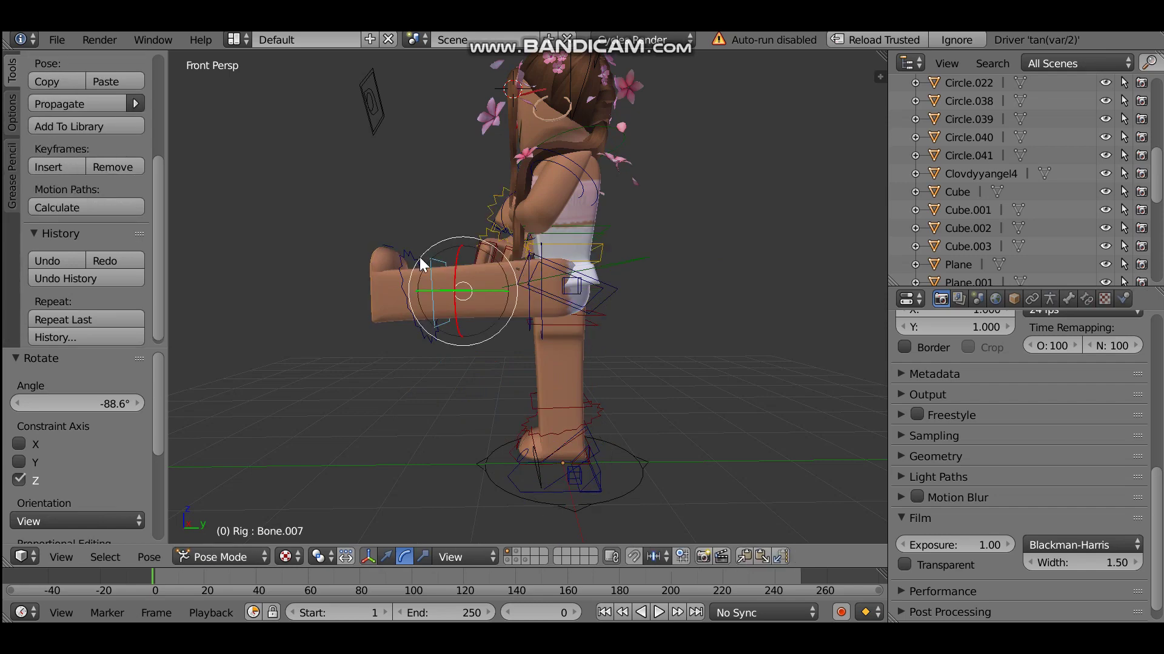
key("r")
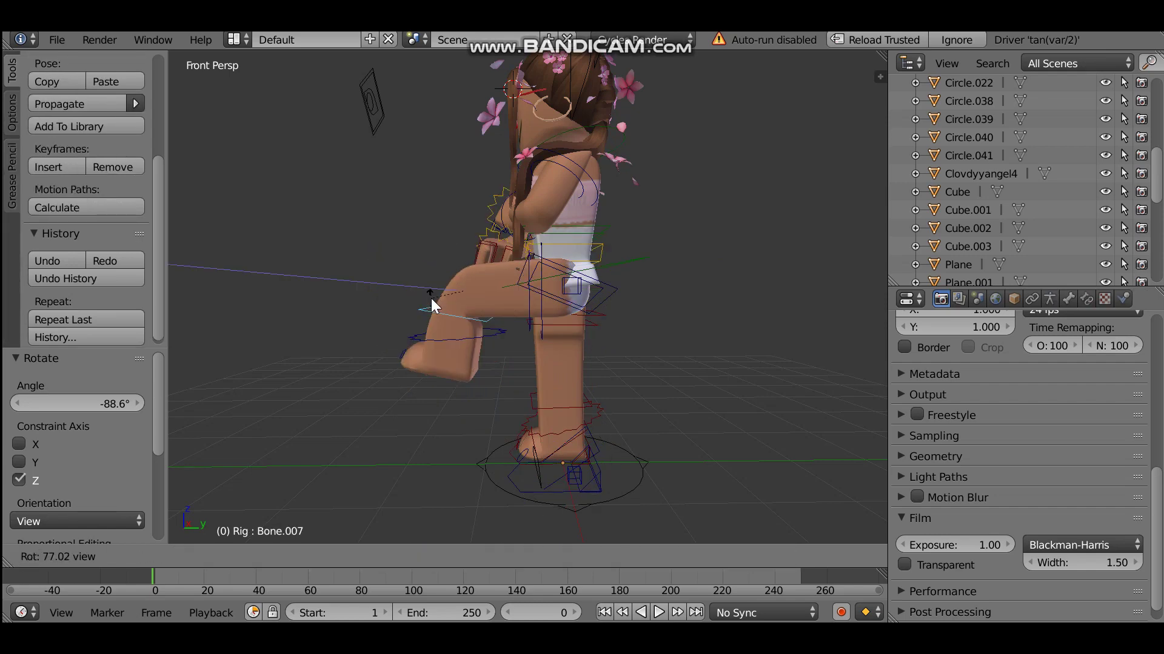
left_click(426, 285)
key("shift+f")
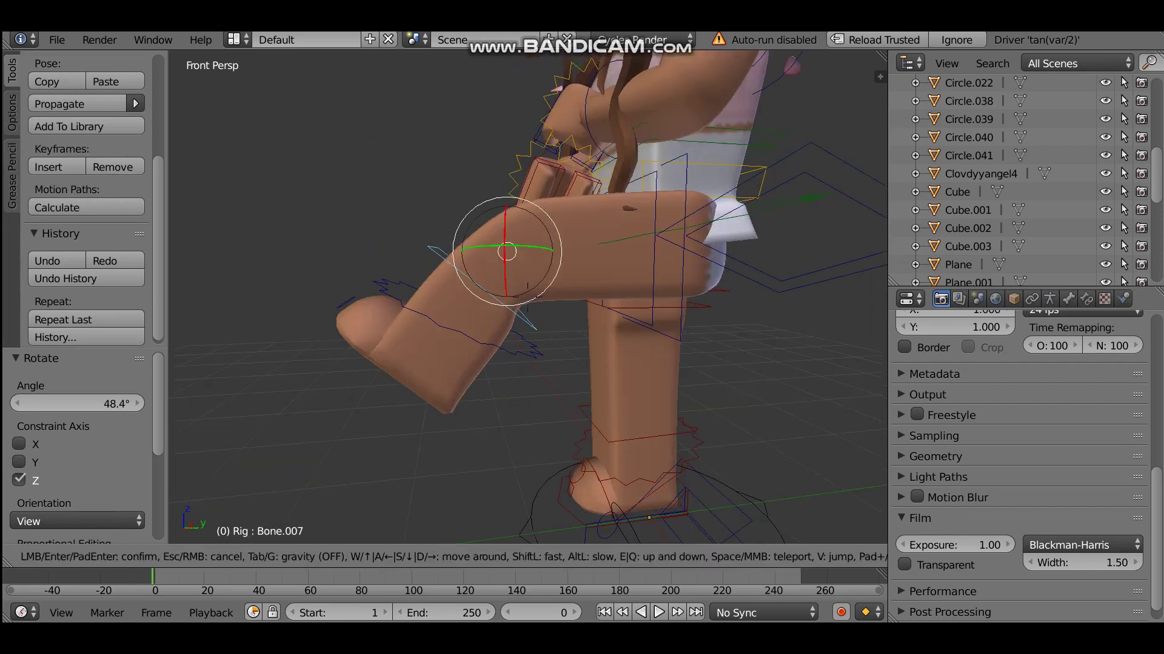
Select the character's right thigh bone, seen from its other side, and rotate the leg forward
key("w")
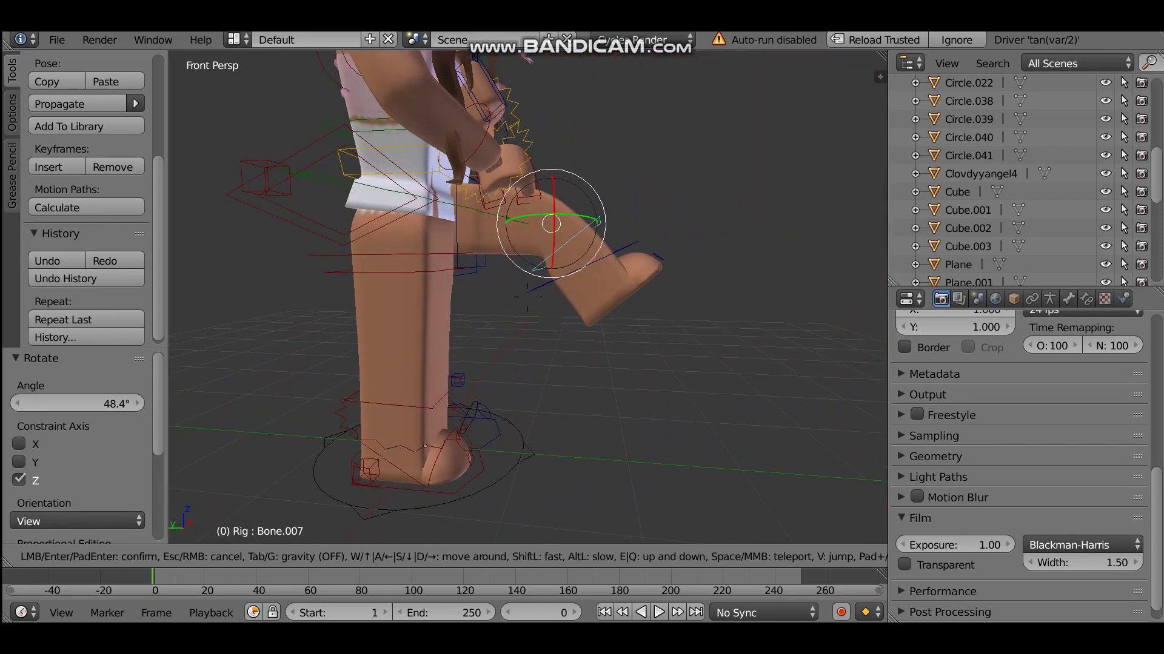
key("Return")
right_click(445, 253)
key("r")
left_click(333, 167)
Refine the right thigh bone's forward rotation so the leg is raised in front of the body
key("shift+f")
key("d")
left_click(527, 297)
left_click_drag(487, 212, 506, 204)
left_click(466, 556)
left_click(466, 455)
left_click(506, 204)
key("shift+f")
key("Return")
Bend the right knee by rotating the lower-leg bone about 24° on the view's Z axis
right_click(593, 253)
key("r")
left_click(467, 557)
left_click_drag(588, 259, 540, 323)
left_click(479, 452)
key("shift+f")
key("d")
key("Return")
key("shift+f")
key("w")
key("Return")
Set the transform orientation to Gimbal and rotate the right thigh bone about 7.07° on Z to bring the leg inward
right_click(615, 279)
key("shift+f")
key("s")
key("Return")
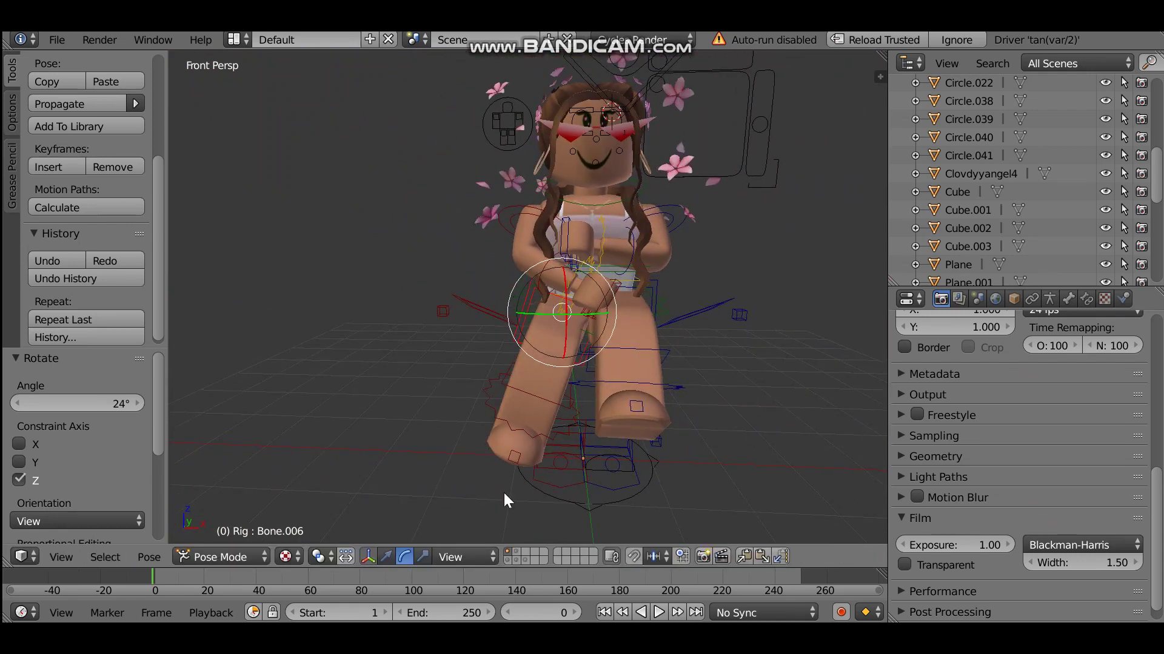
key("r")
left_click(555, 270)
key("alt+space")
left_click(461, 474)
key("r")
left_click(585, 282)
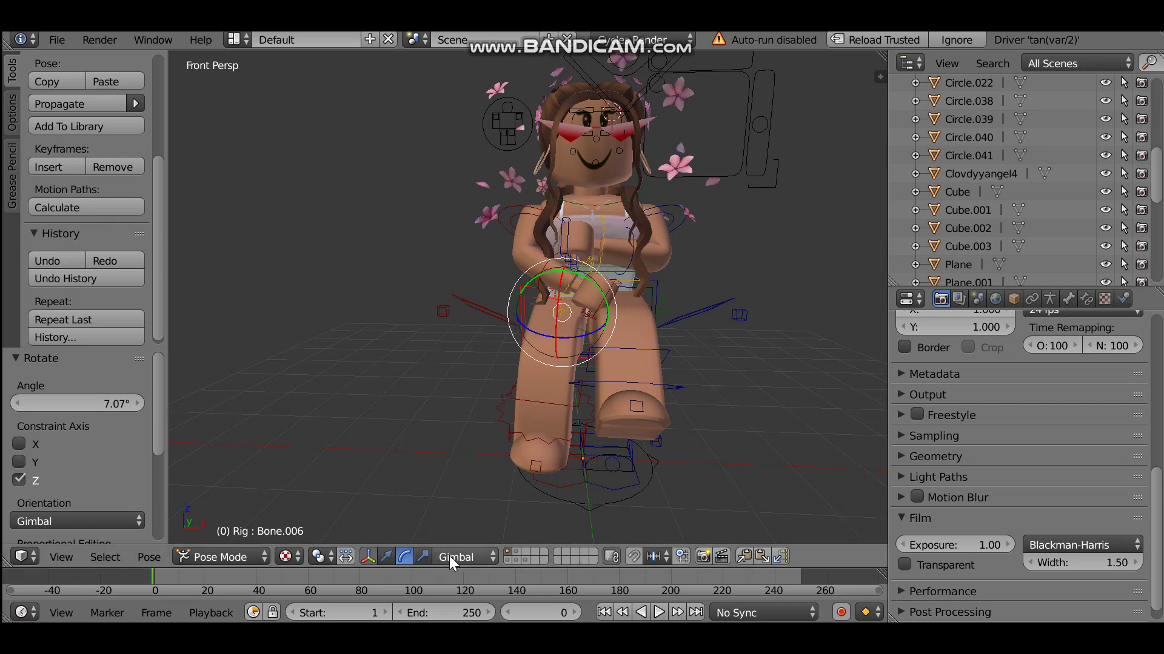
mouse_move(559, 262)
left_mouse_down()
mouse_move(649, 307)
mouse_move(602, 296)
mouse_move(543, 309)
mouse_move(597, 297)
mouse_move(559, 273)
left_mouse_up()
Select the left thigh bone and rotate it about 12.6° on the view's Z axis
key("shift+f")
key("d")
left_click(527, 297)
right_click(641, 225)
left_click_drag(641, 225, 587, 200)
Rotate the left thigh bone about -5.94° on the view's Z axis, looking at the character from the front
key("shift+f")
key("a")
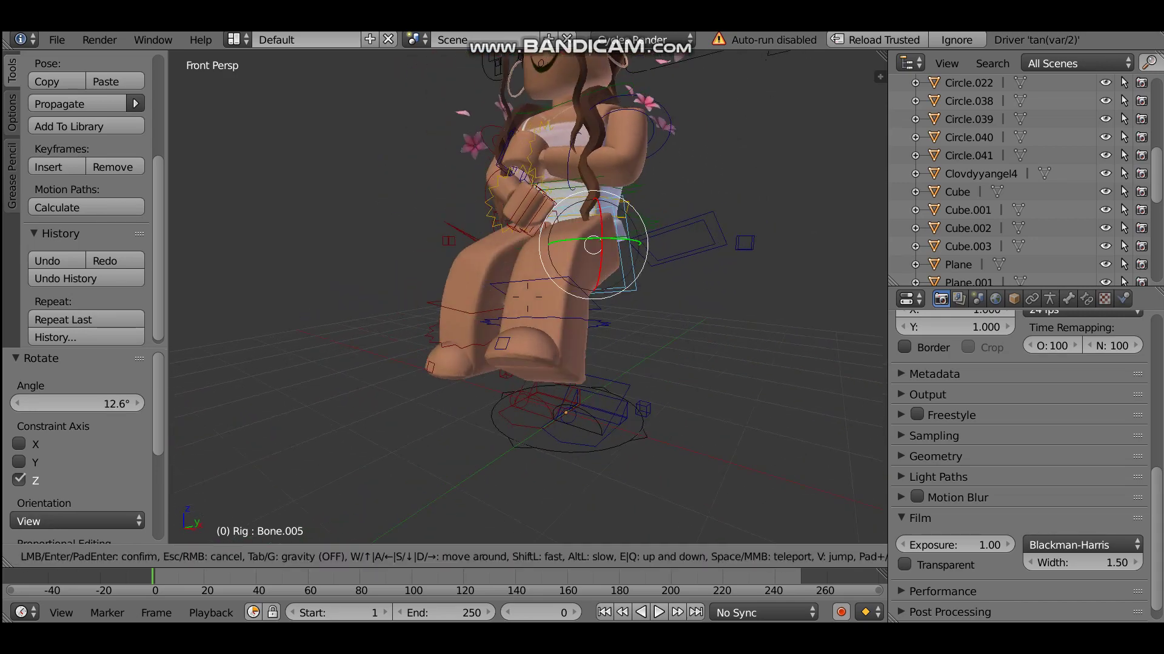
key("s")
left_click(527, 297)
left_click_drag(562, 356, 567, 357)
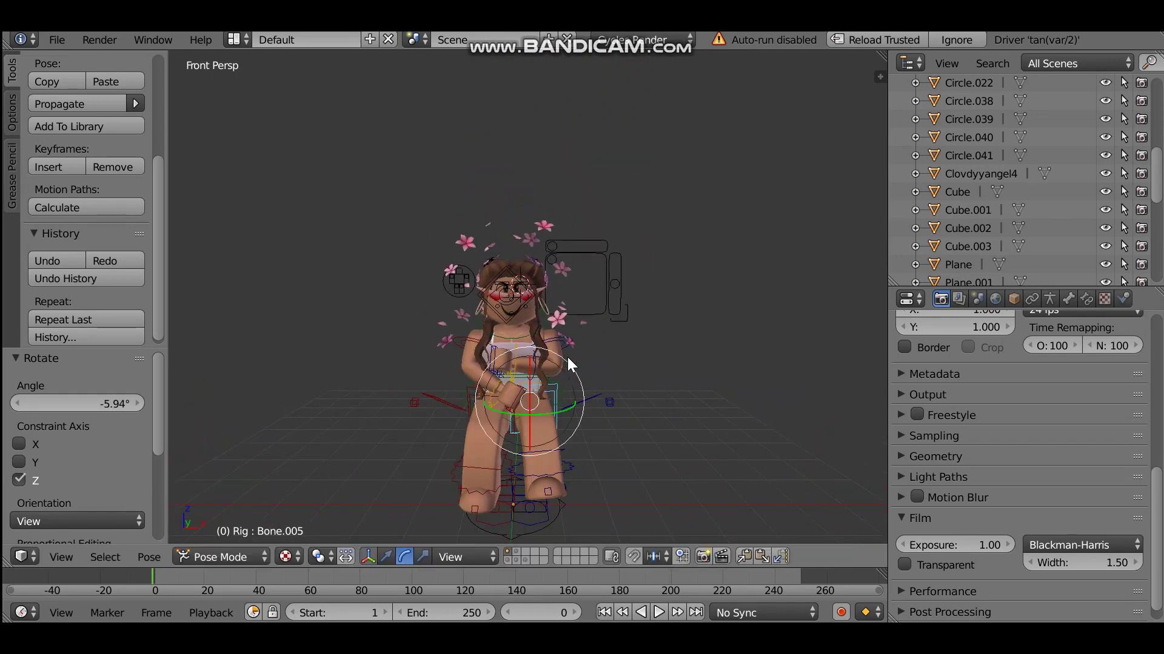
Examine the character's pose from the front at both near and full-body distance
key("shift+f")
key("w")
key("s")
key("q")
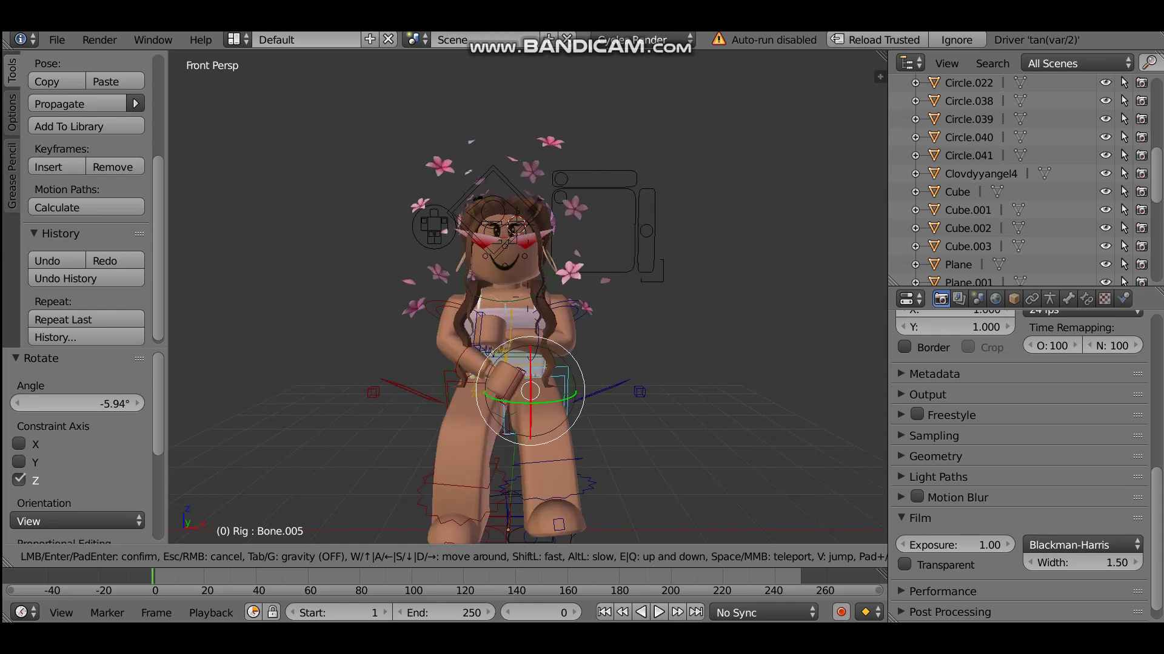
key("w")
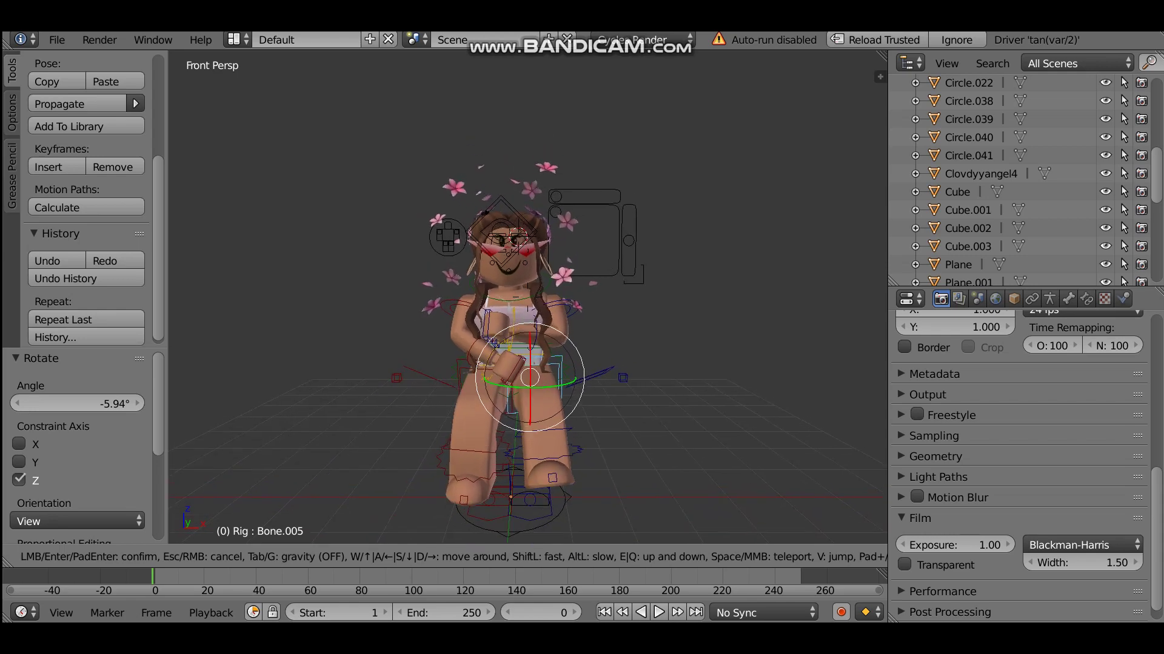
key("s")
key("w")
key("s")
key("w")
key("s")
key("s")
key("w")
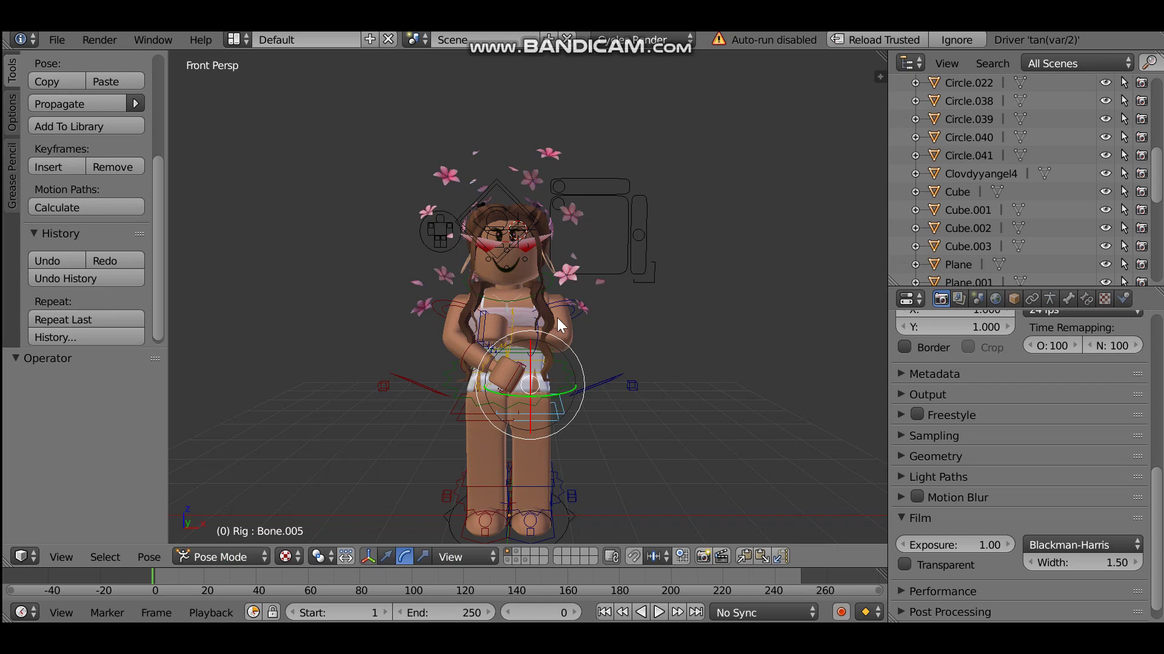
Select the character's body mesh in Object Mode and add a camera to the scene
left_click(53, 556)
right_click(571, 337)
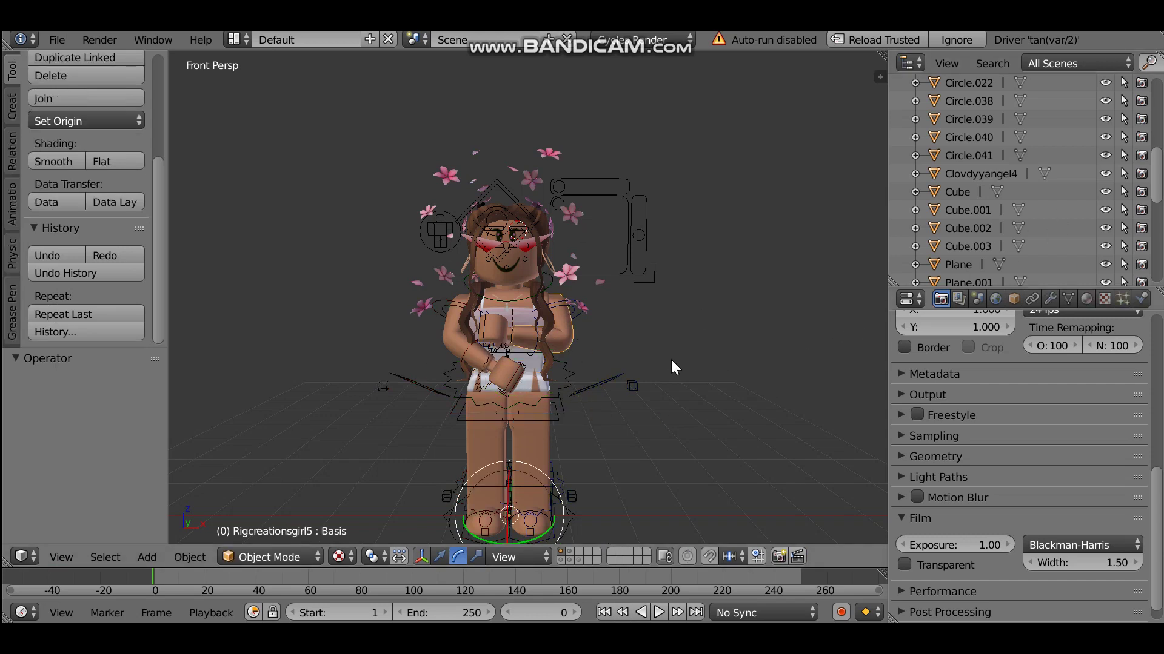
key("shift+a")
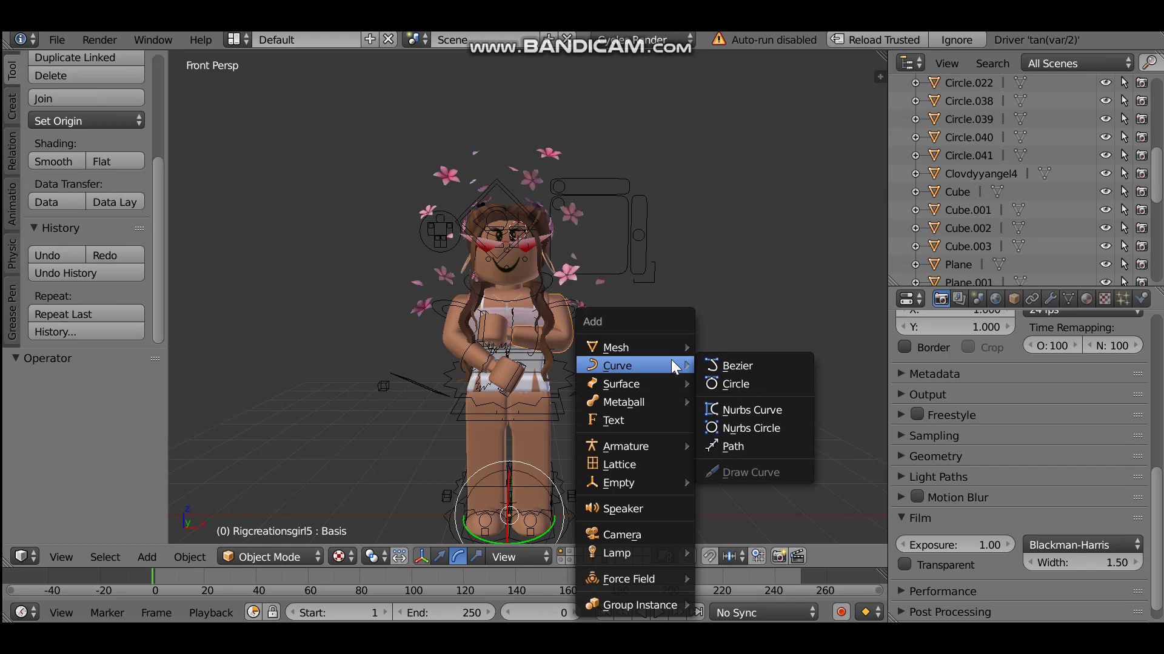
left_click(645, 534)
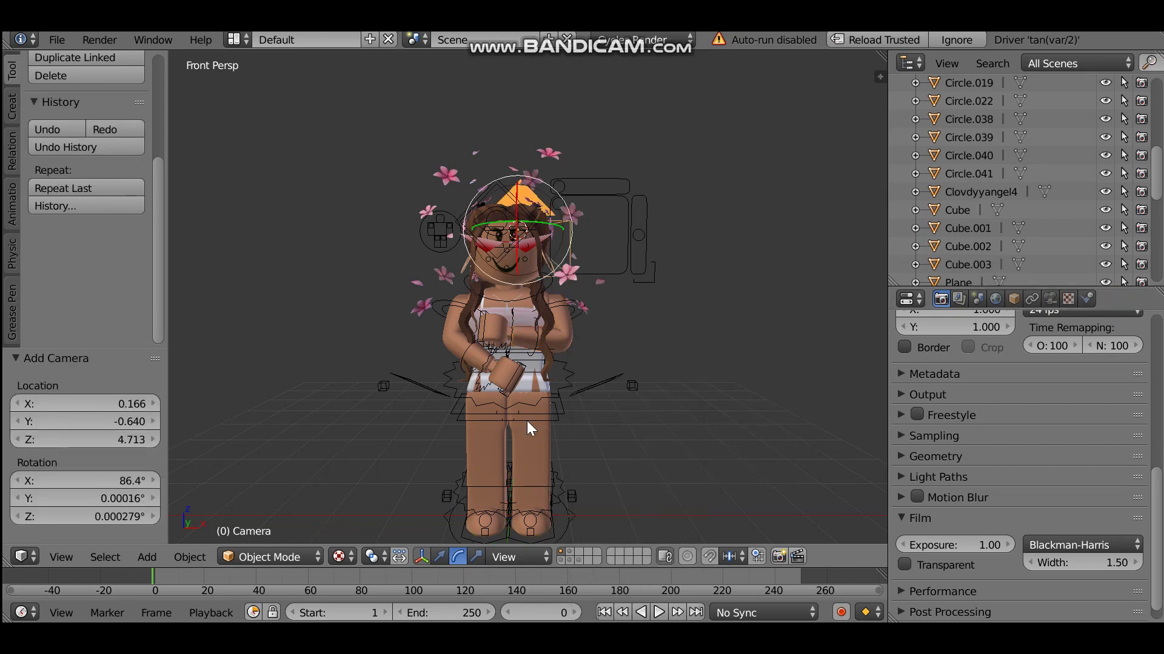
Set the render resolution to 2000 px on X and 2000 px on Y
scroll(970, 403, "up", 8)
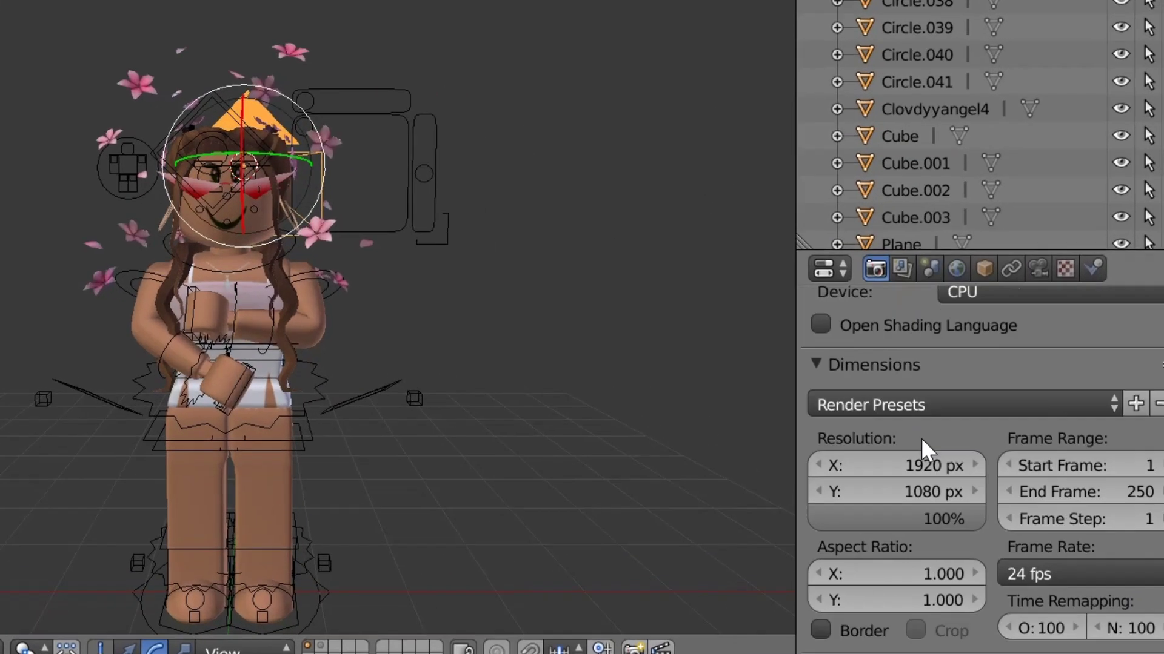
scroll(982, 413, "up", 5)
scroll(686, 516, "down", 5)
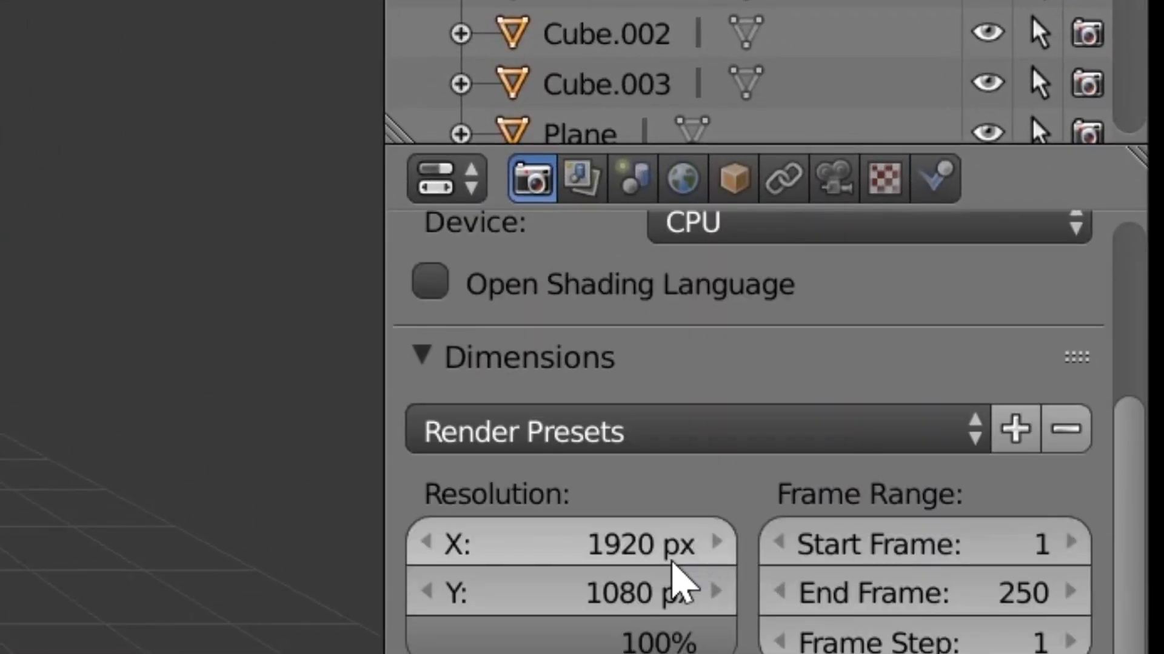
left_click(621, 546)
type("2000")
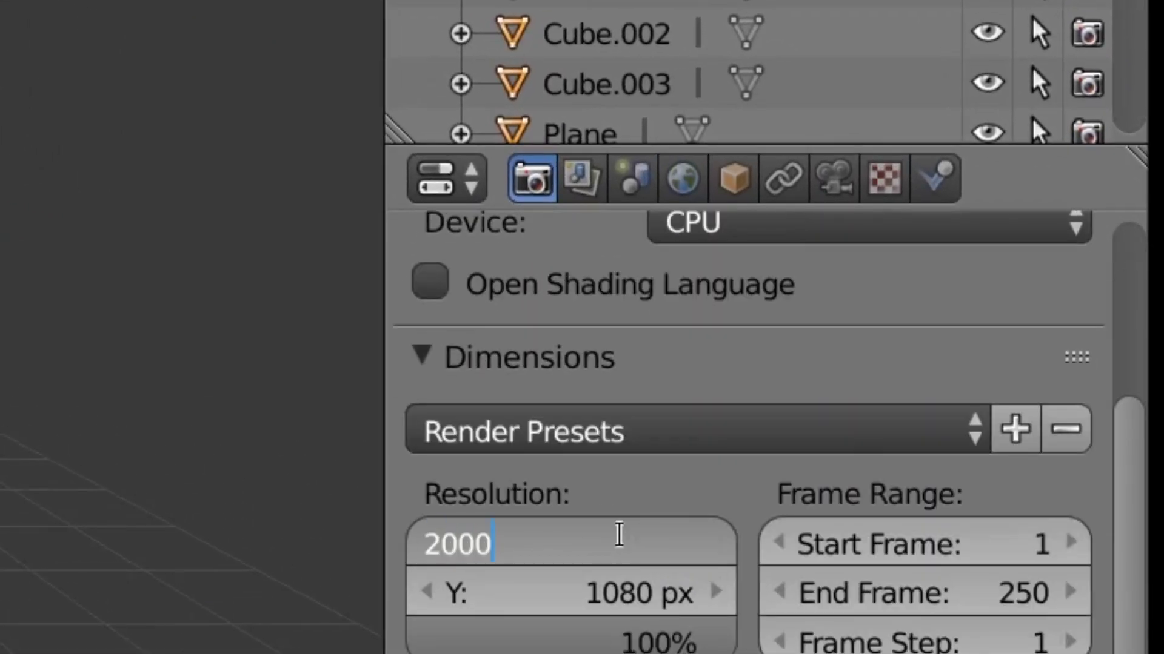
key("Tab")
type("2")
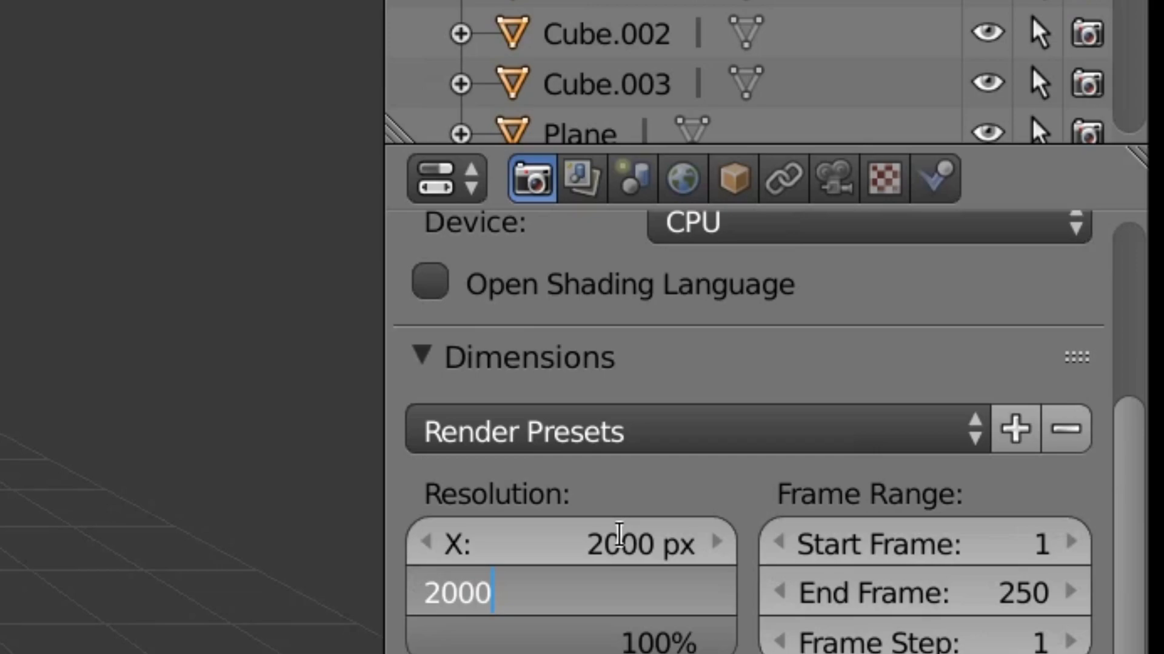
key("Return")
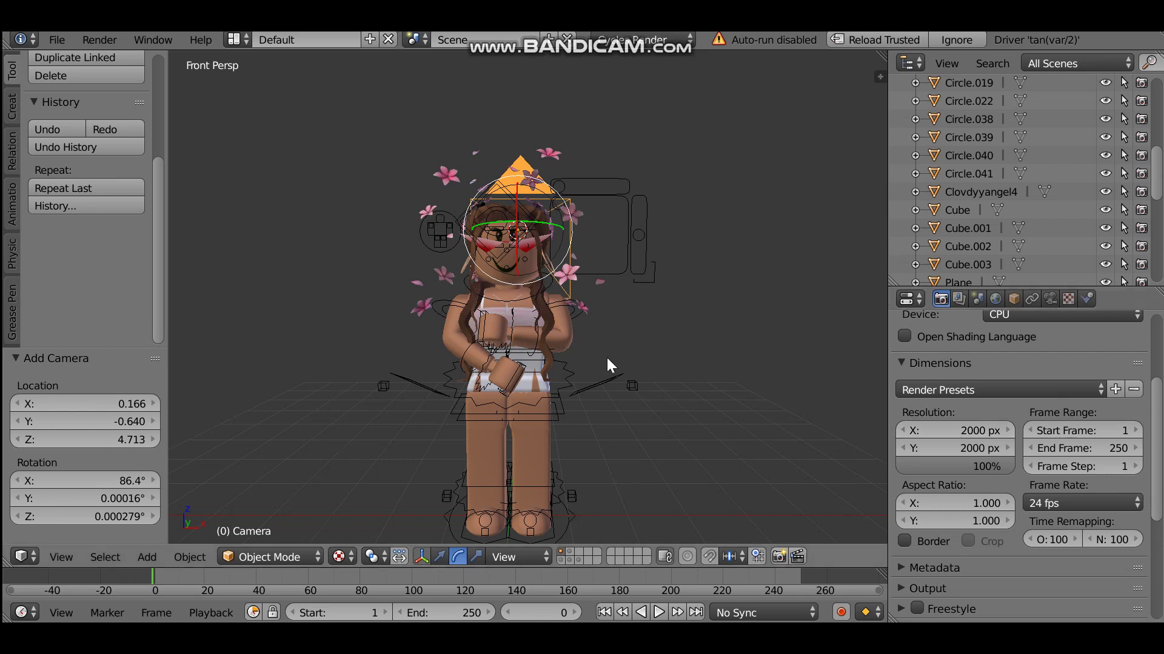
Make the render's film background transparent and enable Ambient Occlusion for the world
scroll(979, 471, "down", 8)
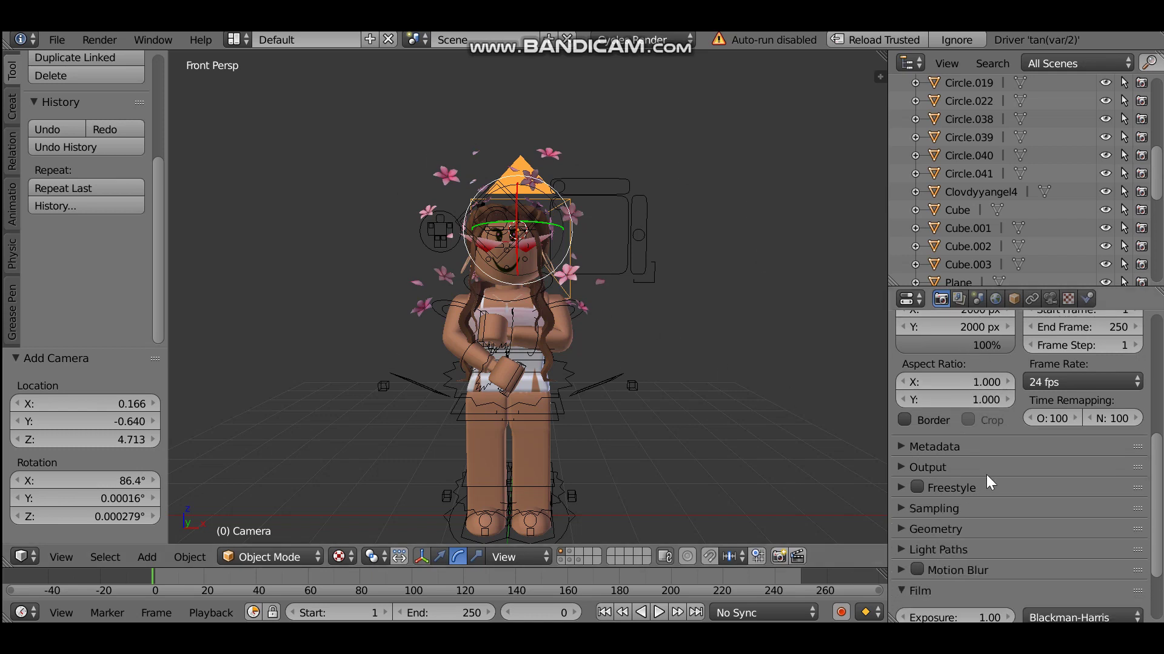
left_click(902, 545)
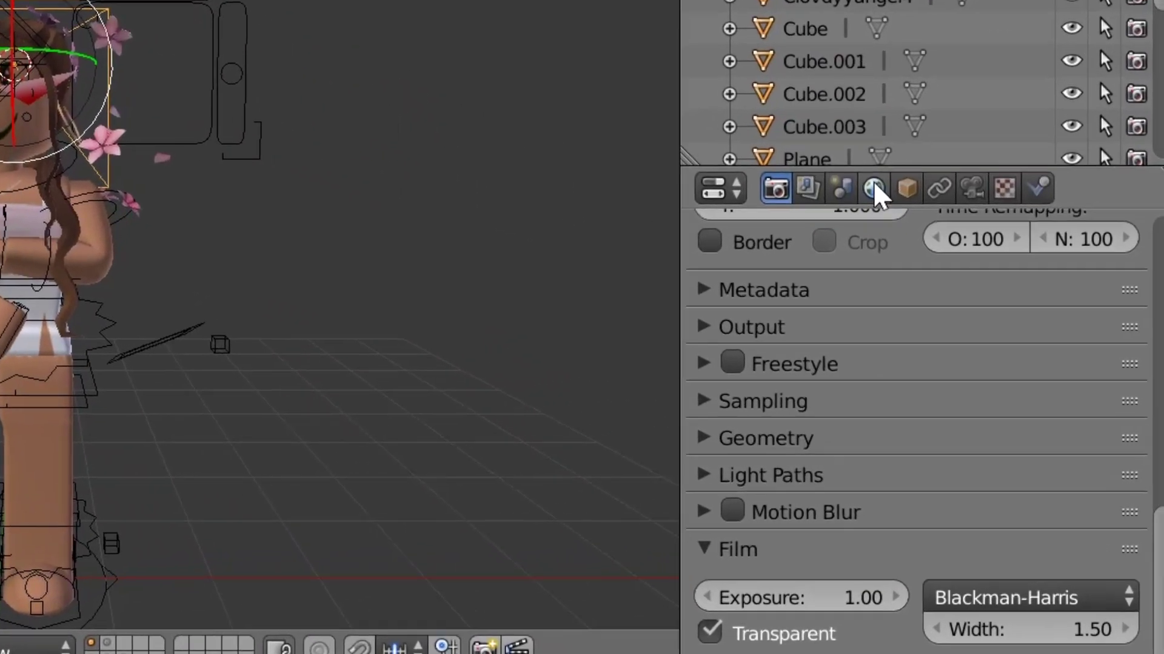
left_click(1007, 275)
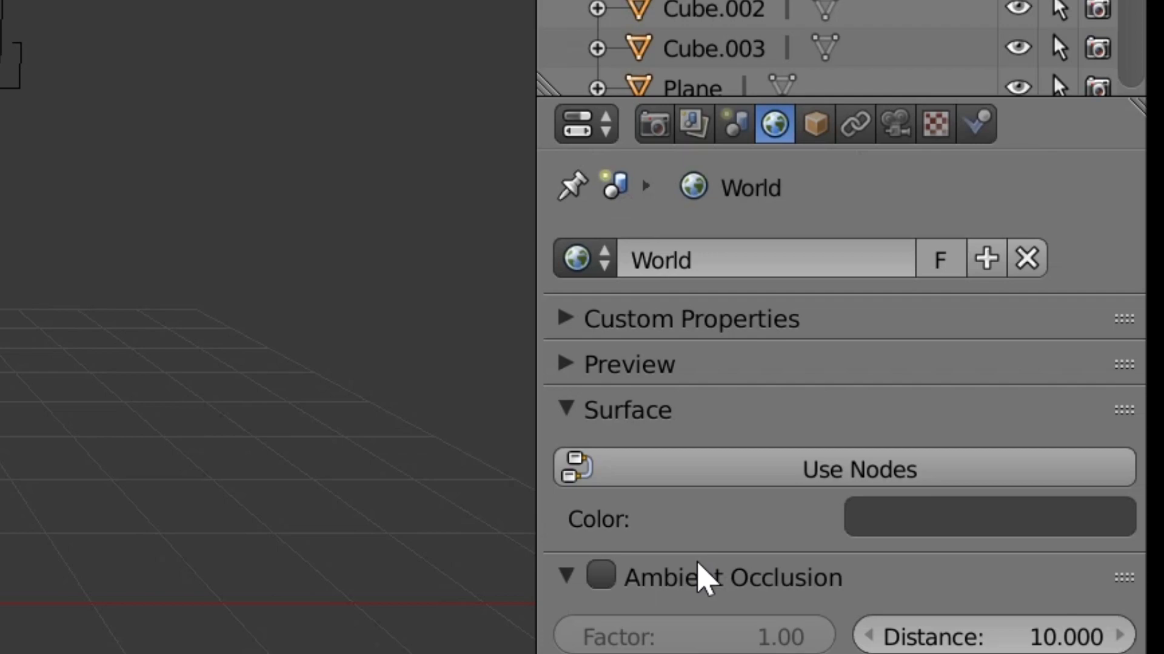
left_click(602, 577)
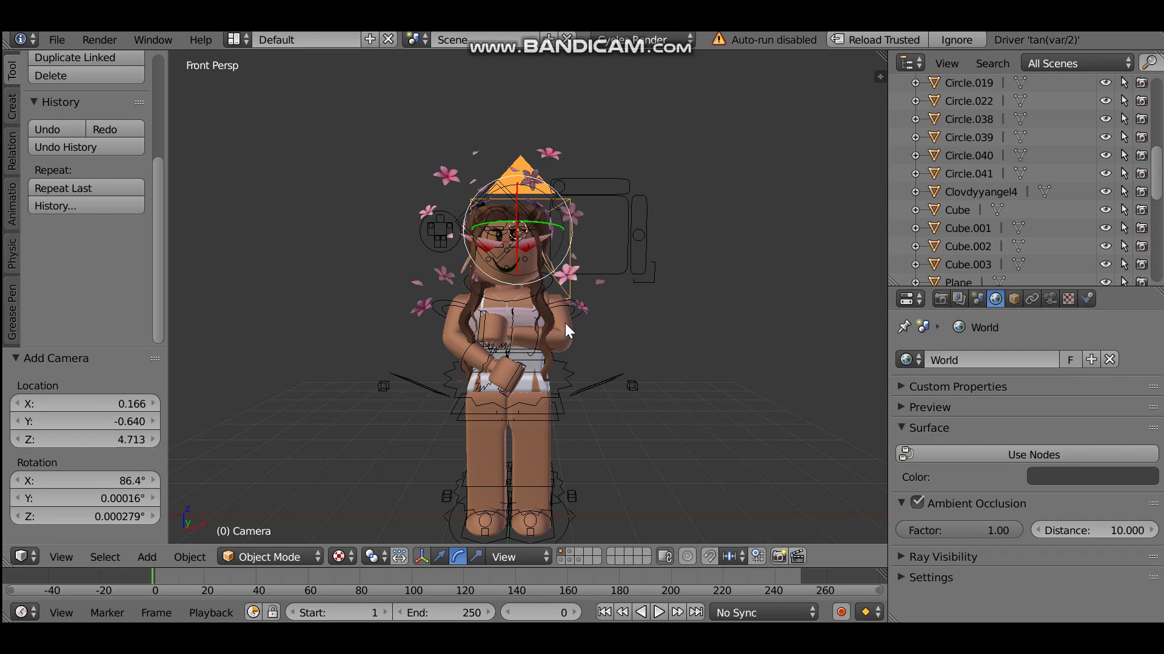
Select the character's body mesh and add an Area lamp to the scene
right_click(565, 322)
right_click(563, 340)
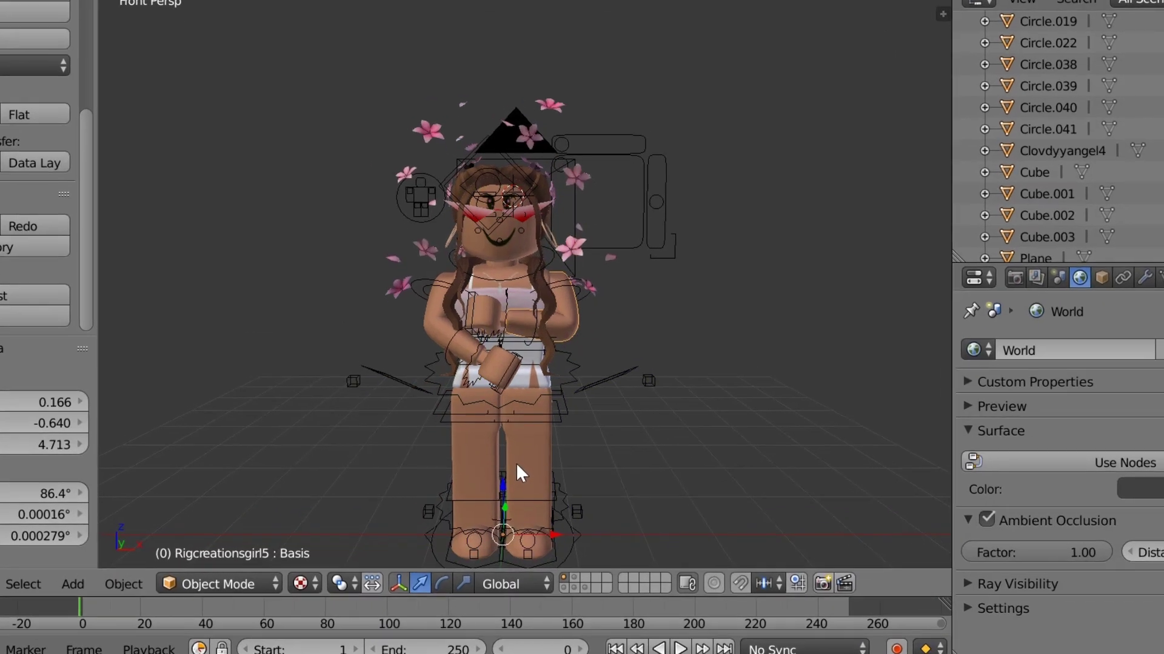
key("shift+a")
mouse_move(504, 469)
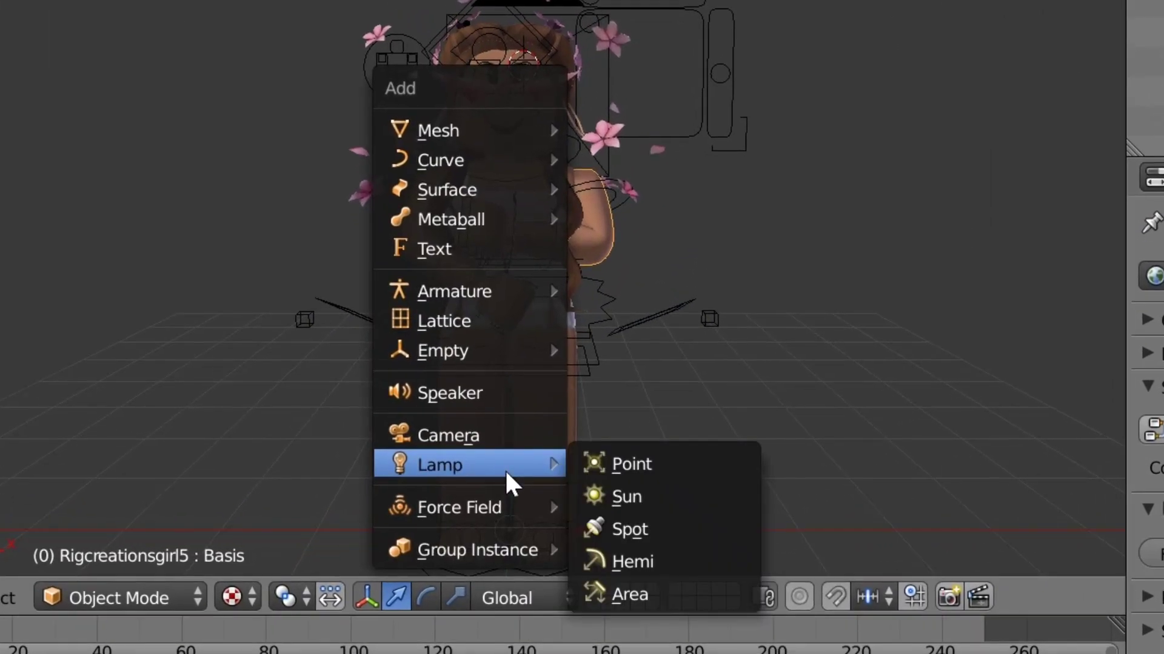
left_click(631, 596)
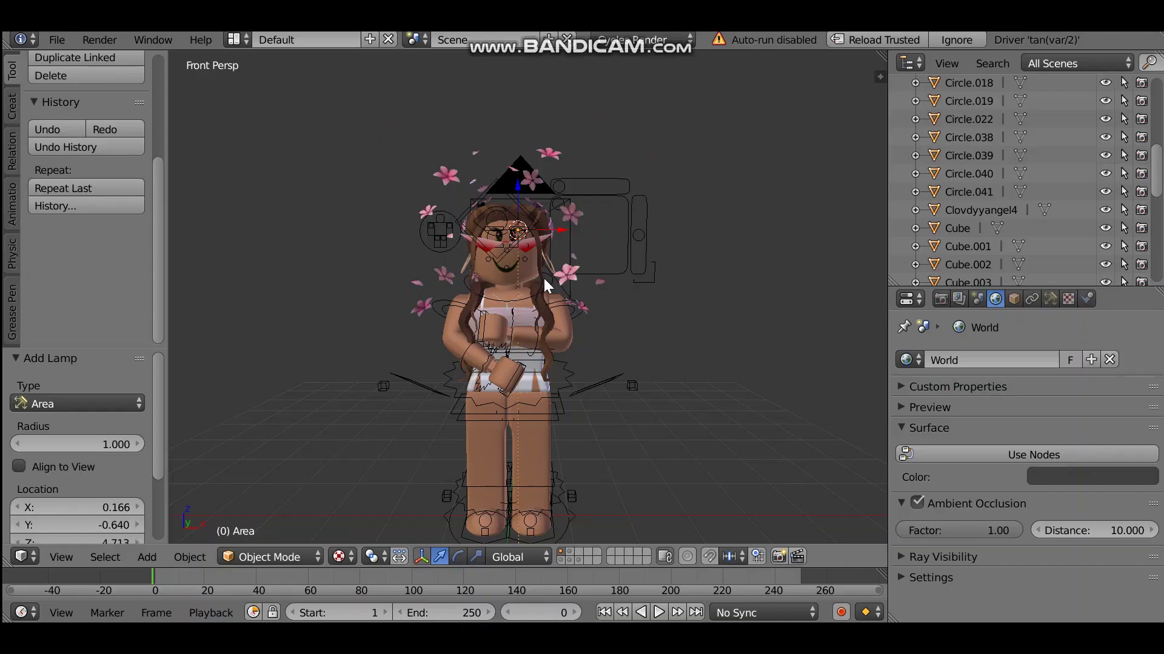
Move the area lamp out in front of the character along Y, and shift it about -0.085 on X
key("shift+f")
key("d")
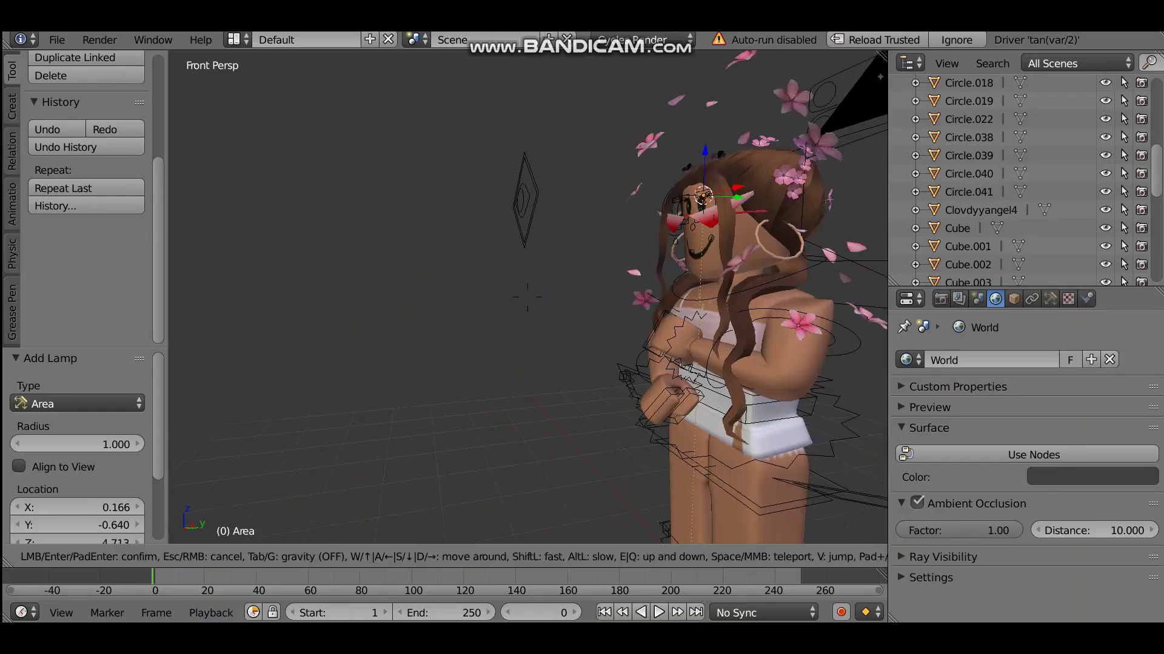
key("s")
left_click(528, 297)
left_click_drag(600, 220, 448, 217)
key("shift+f")
key("a")
key("s")
left_click(527, 297)
left_click_drag(574, 263, 566, 260)
Adjust the area lamp's height slightly and move it about -0.365 on Y, farther from the character's face
key("shift+f")
key("w")
key("d")
left_click(527, 297)
key("shift+f")
key("s")
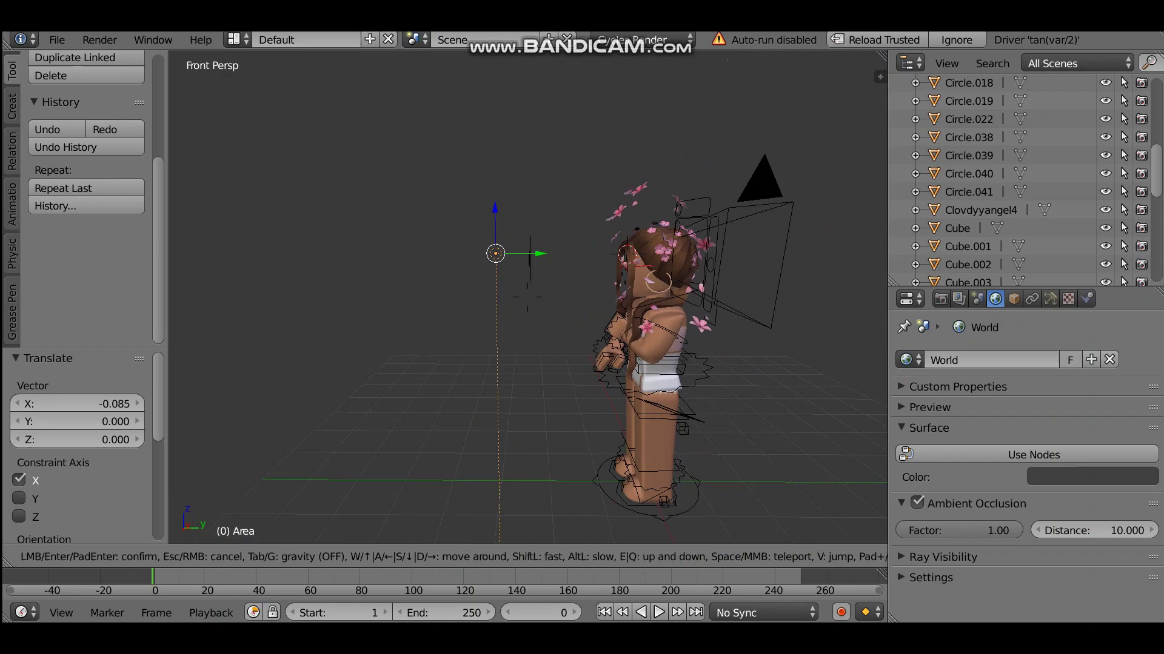
left_click(527, 297)
left_click_drag(475, 209, 475, 212)
left_click_drag(521, 255, 510, 254)
left_click(510, 255)
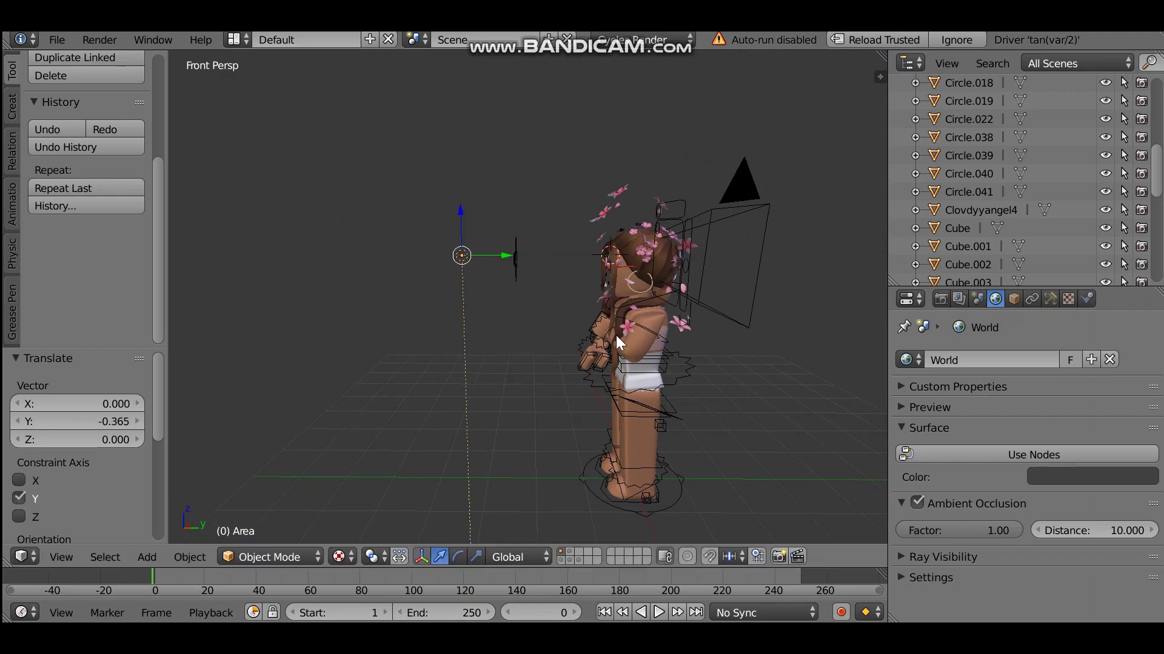
Nudge the area lamp slightly farther forward along Y, checking it from the character's other side
key("shift+f")
key("w")
key("a")
left_click(527, 297)
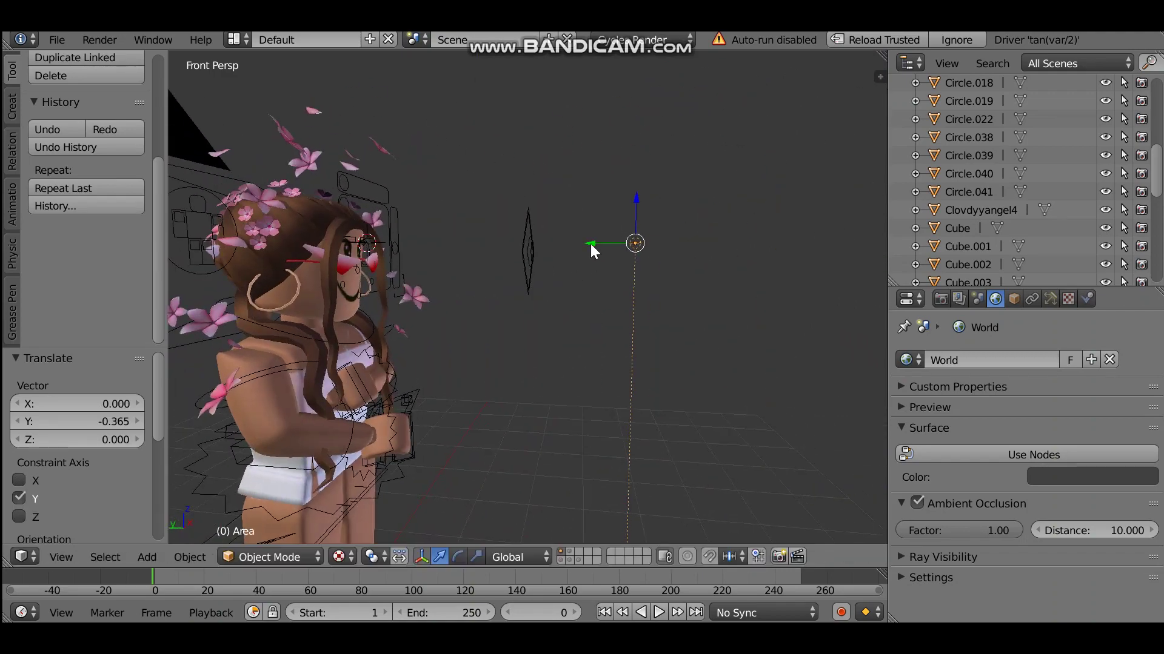
left_click_drag(591, 244, 600, 244)
key("shift+f")
key("s")
key("d")
left_click(527, 297)
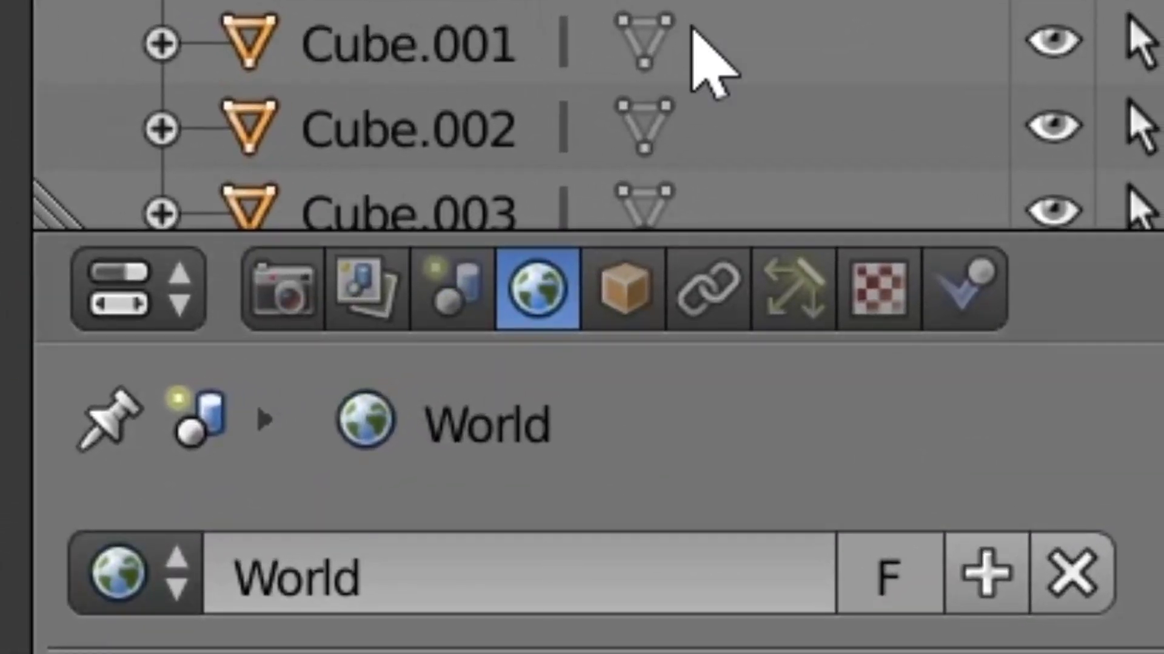
Change the area lamp's emission color to orange in its lamp settings
left_click(788, 281)
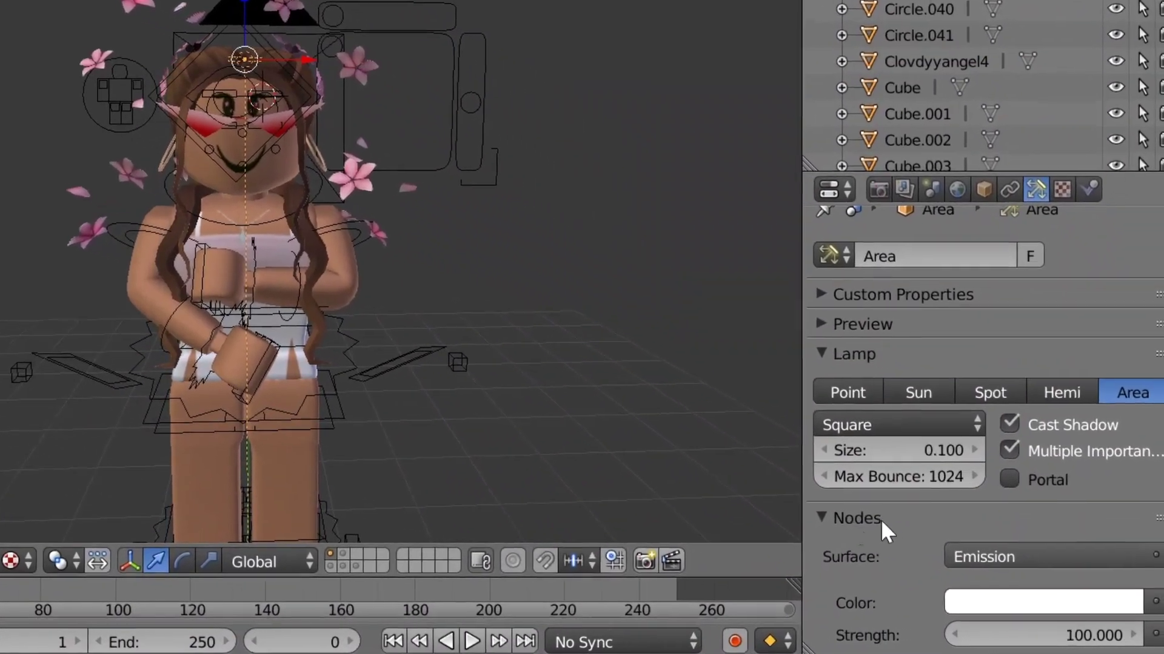
left_click(837, 518)
left_click(839, 518)
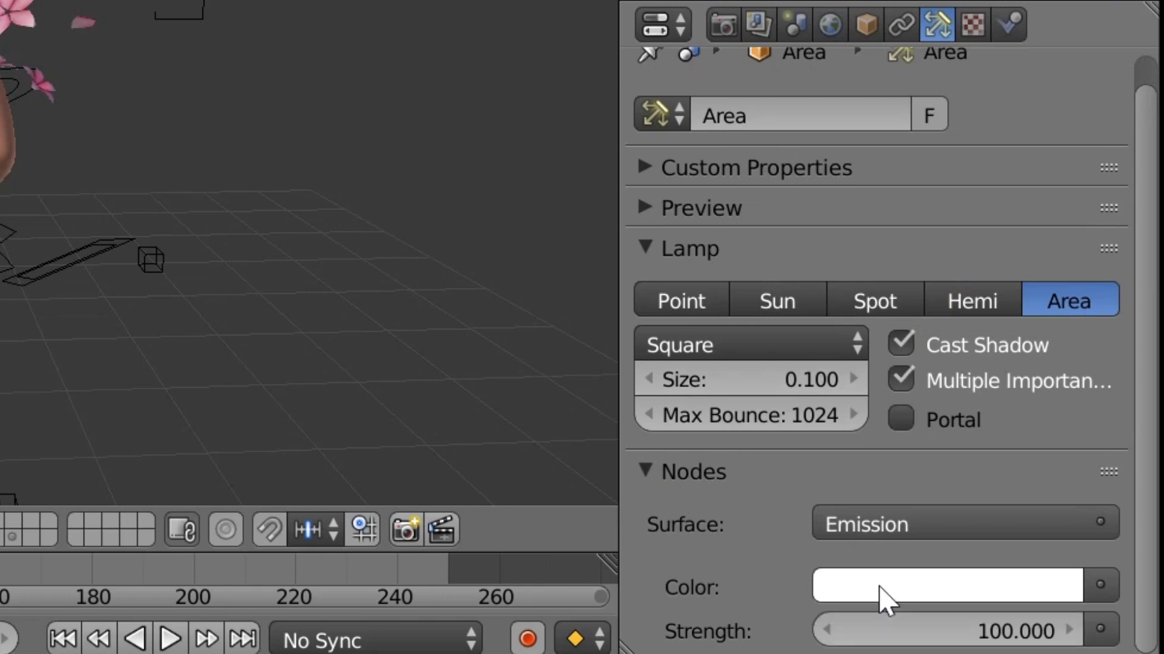
left_click(882, 594)
mouse_move(895, 203)
left_mouse_down()
mouse_move(922, 130)
mouse_move(1000, 260)
mouse_move(980, 117)
mouse_move(962, 285)
mouse_move(914, 275)
mouse_move(927, 289)
mouse_move(852, 286)
mouse_move(834, 322)
left_mouse_up()
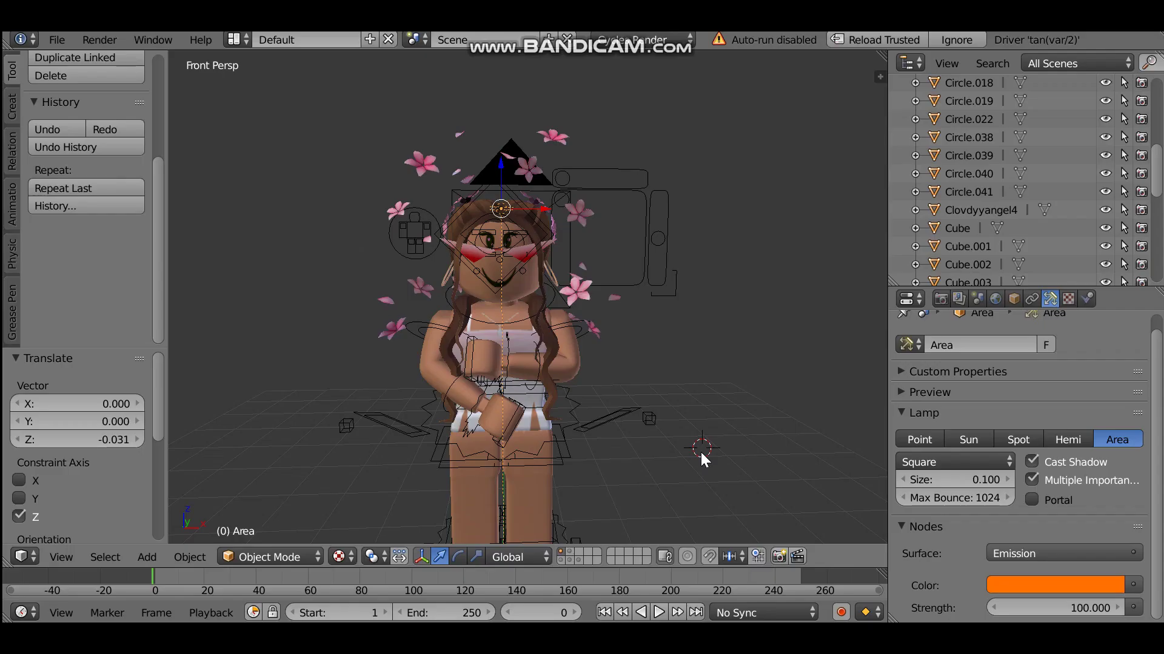
Look through the camera and move it back until it frames the character from the hips up
left_click(54, 557)
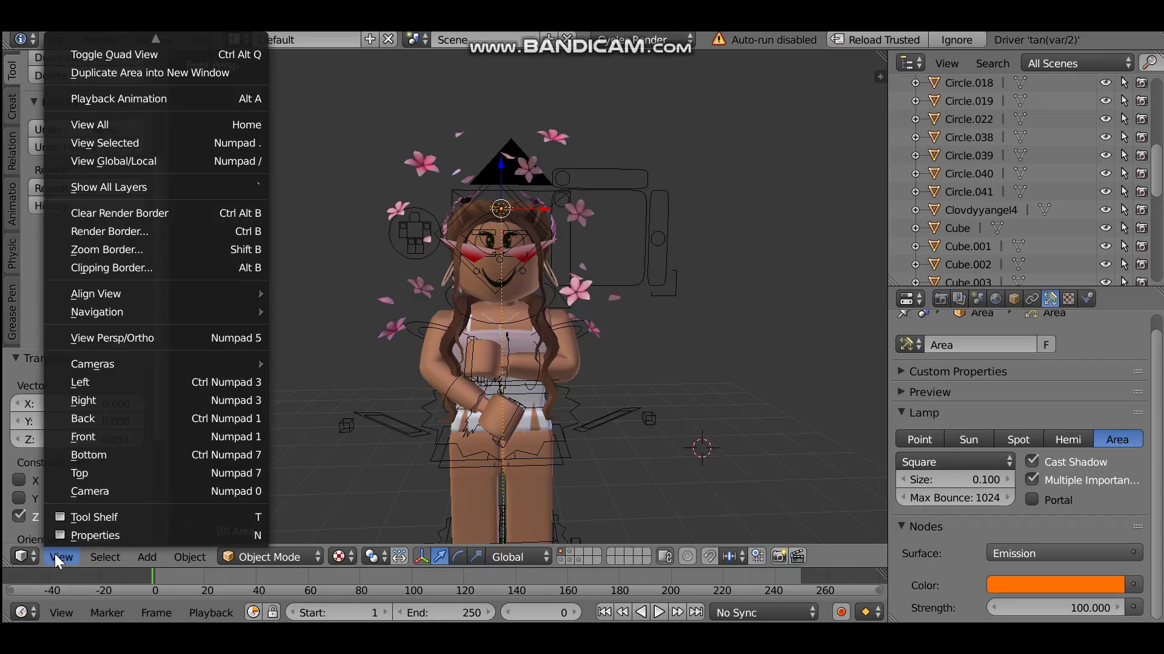
left_click(103, 487)
key("shift+f")
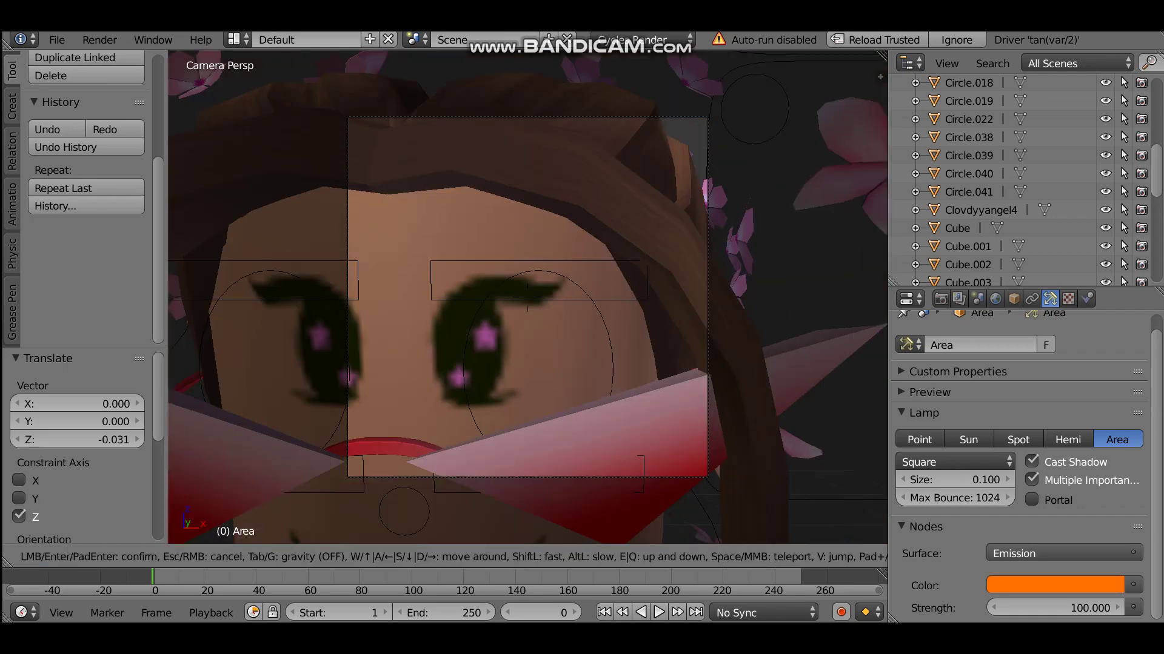
key("s")
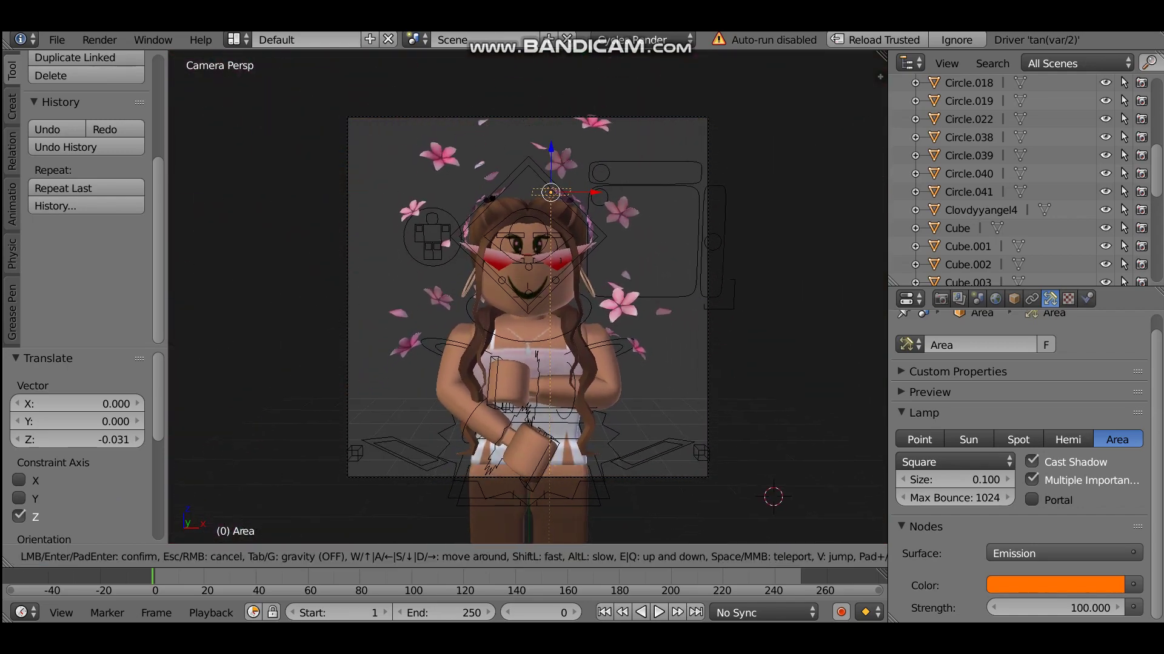
left_click(527, 298)
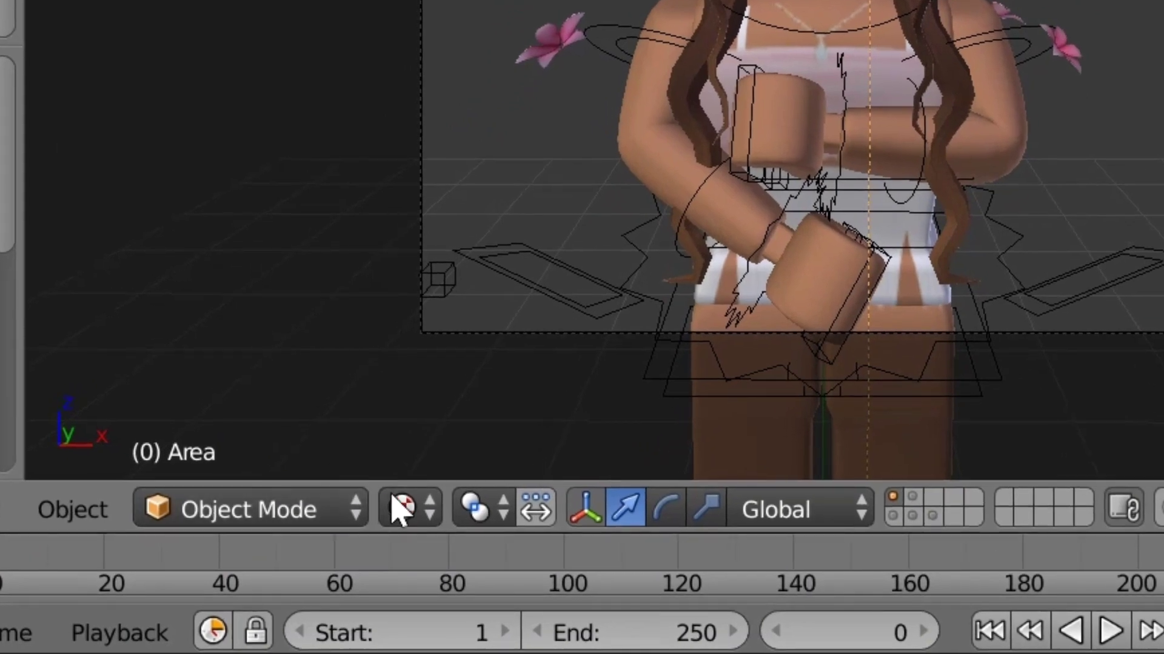
Preview the scene in rendered shading and raise the area lamp's emission strength, trying 200 before settling on 150
left_click(383, 526)
left_click(432, 242)
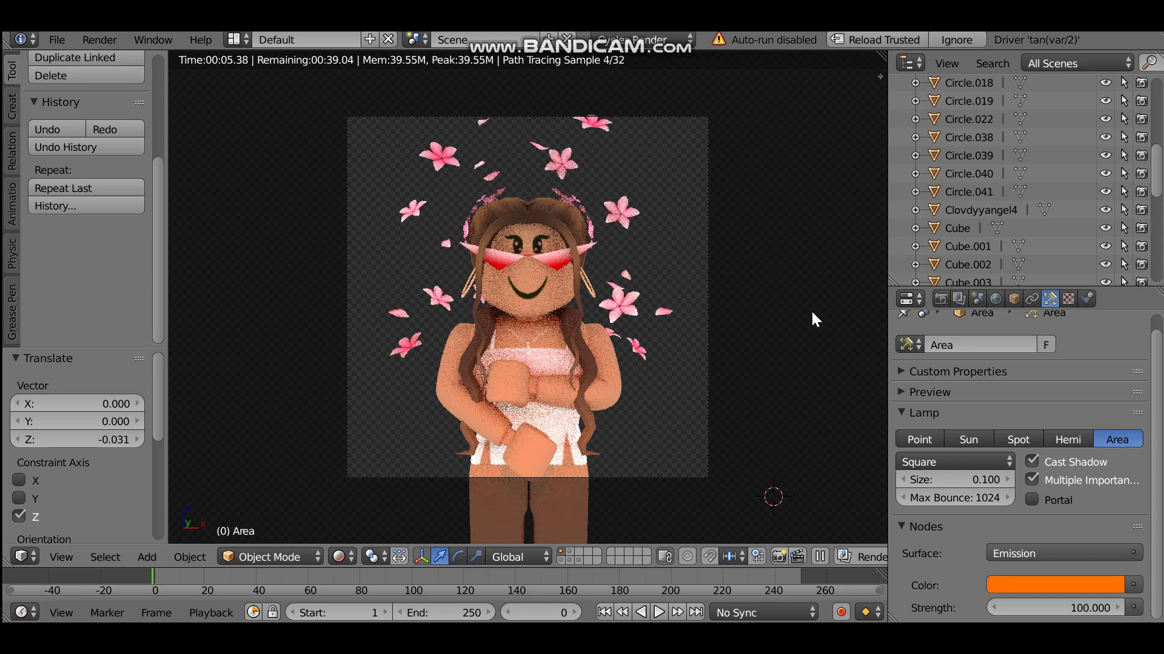
left_click(1071, 606)
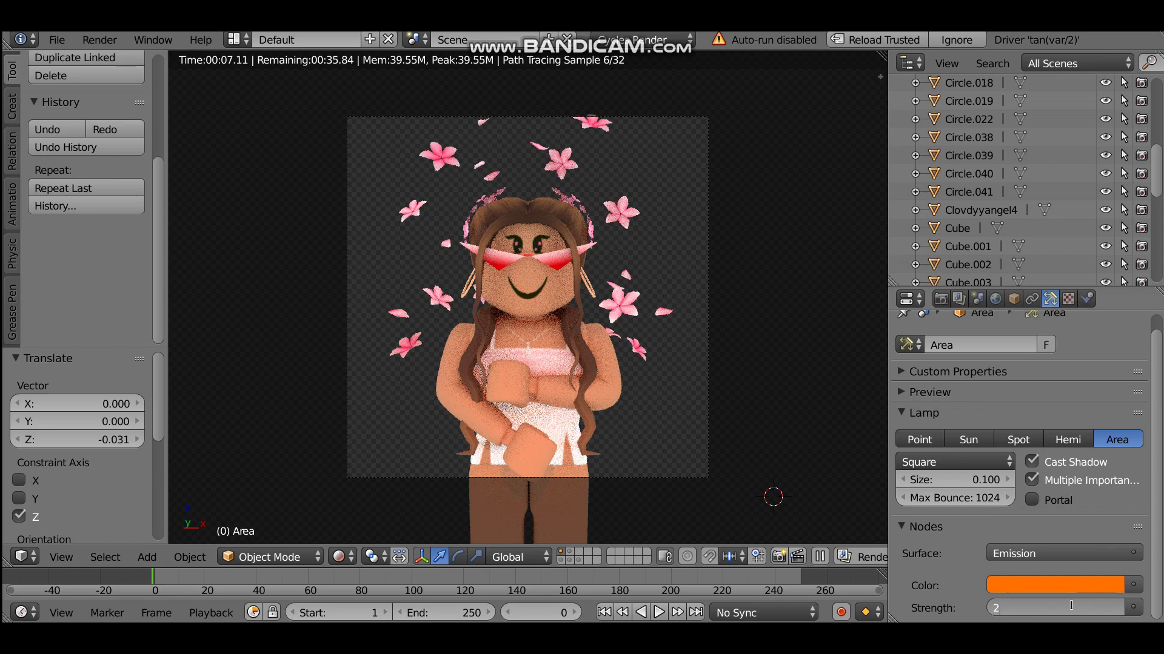
key("Return")
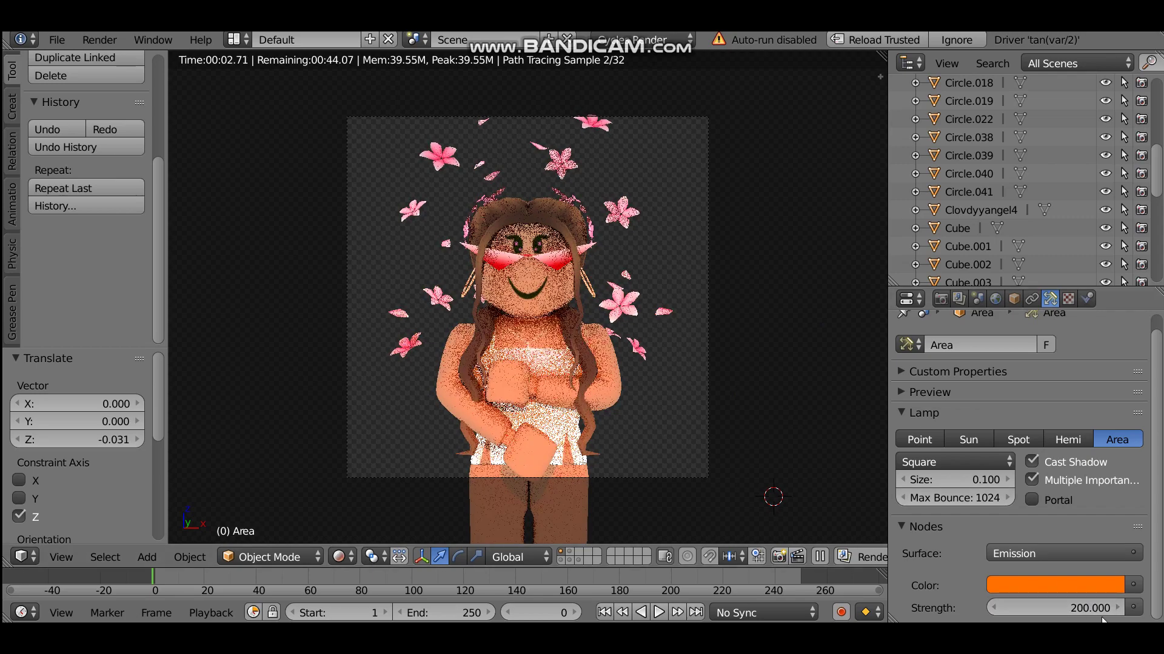
left_click(1067, 608)
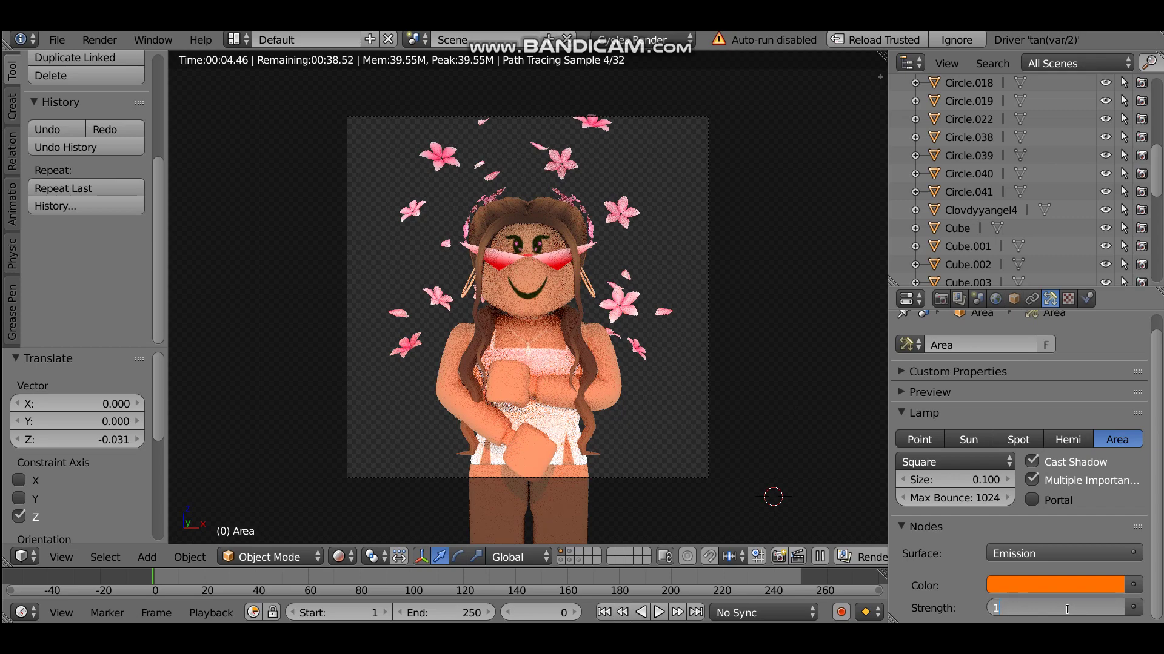
key("Return")
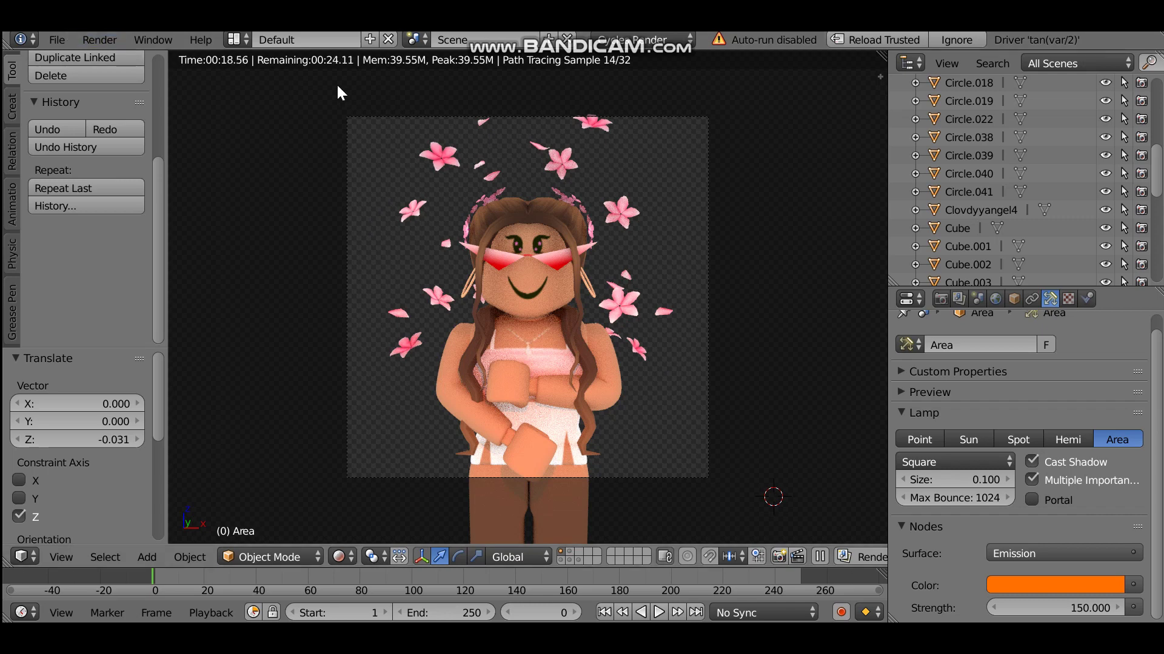
Move the area lamp slightly along X in material shading, and preview the result in rendered shading
left_click(97, 35)
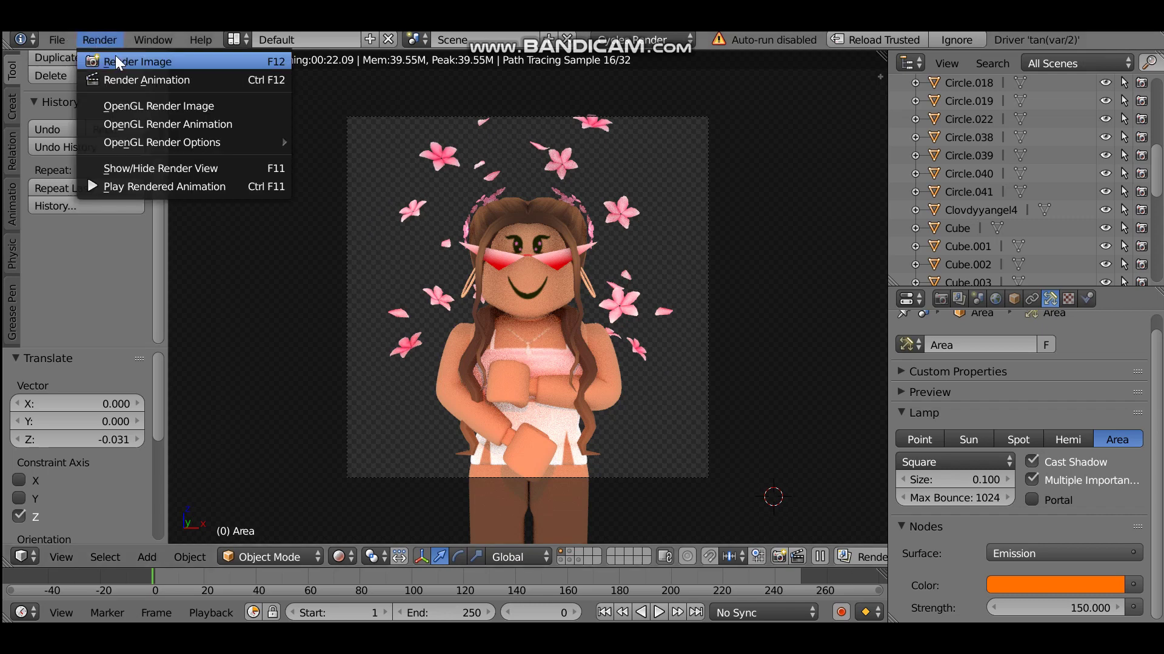
left_click(339, 557)
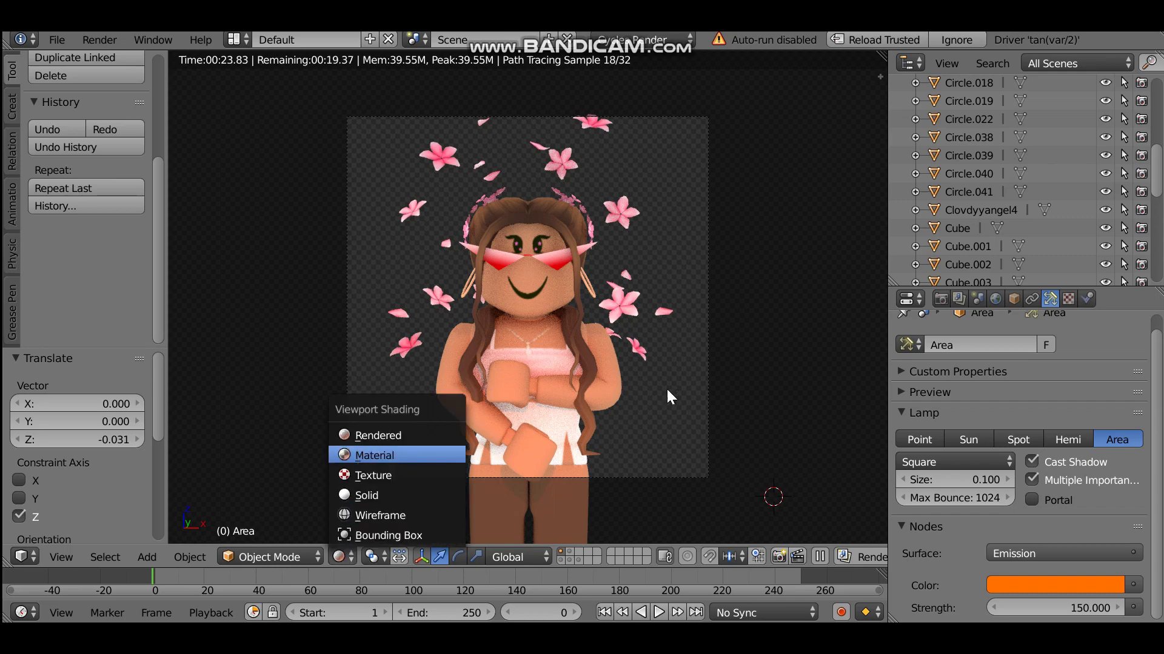
scroll(471, 296, "down", 4)
scroll(472, 294, "up", 3)
scroll(477, 292, "down", 1)
scroll(476, 292, "up", 1)
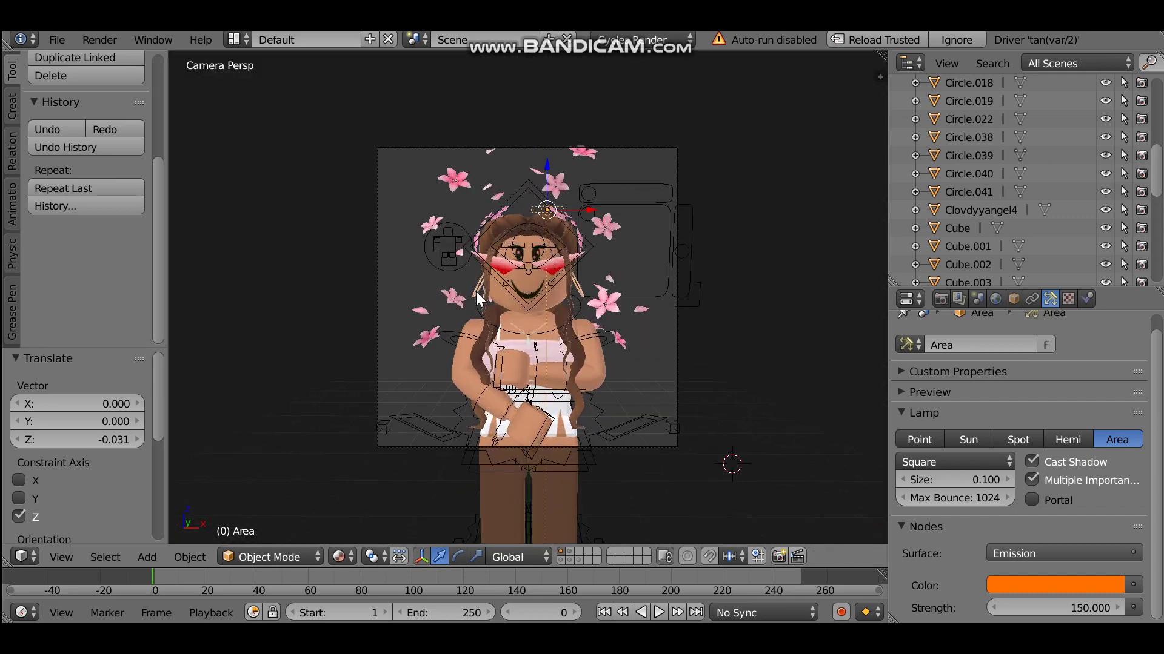
key("g")
key("x")
left_click(566, 205)
left_click(339, 556)
left_click(387, 434)
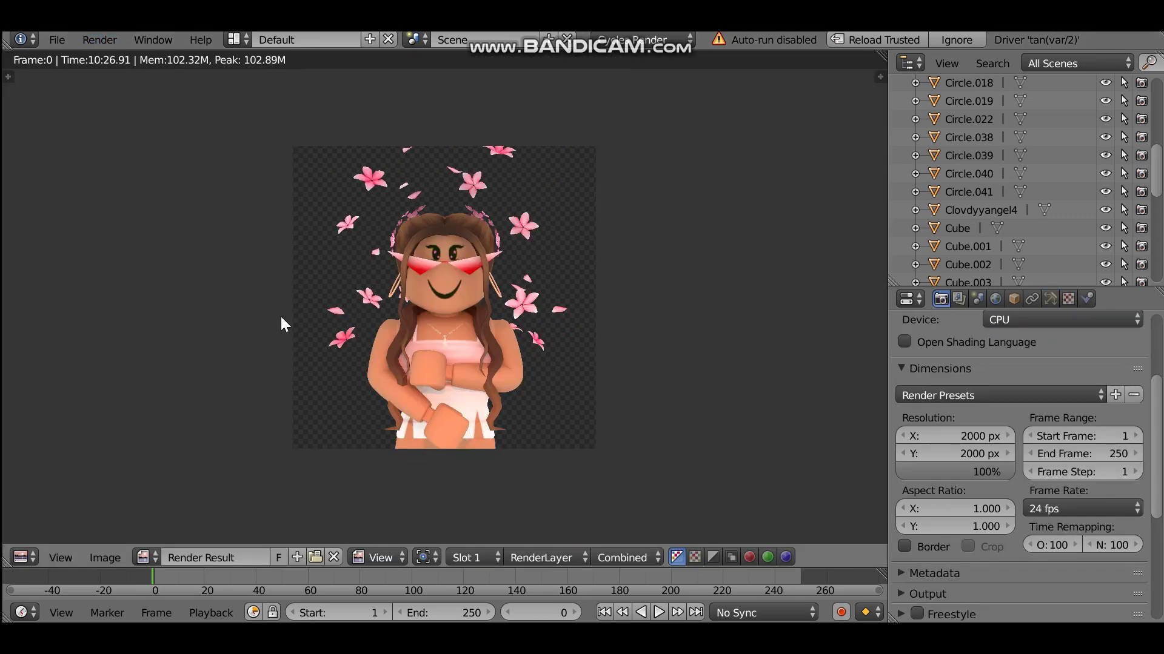
Inspect the finished render up close and save it as an RGBA PNG image
scroll(291, 334, "up", 1)
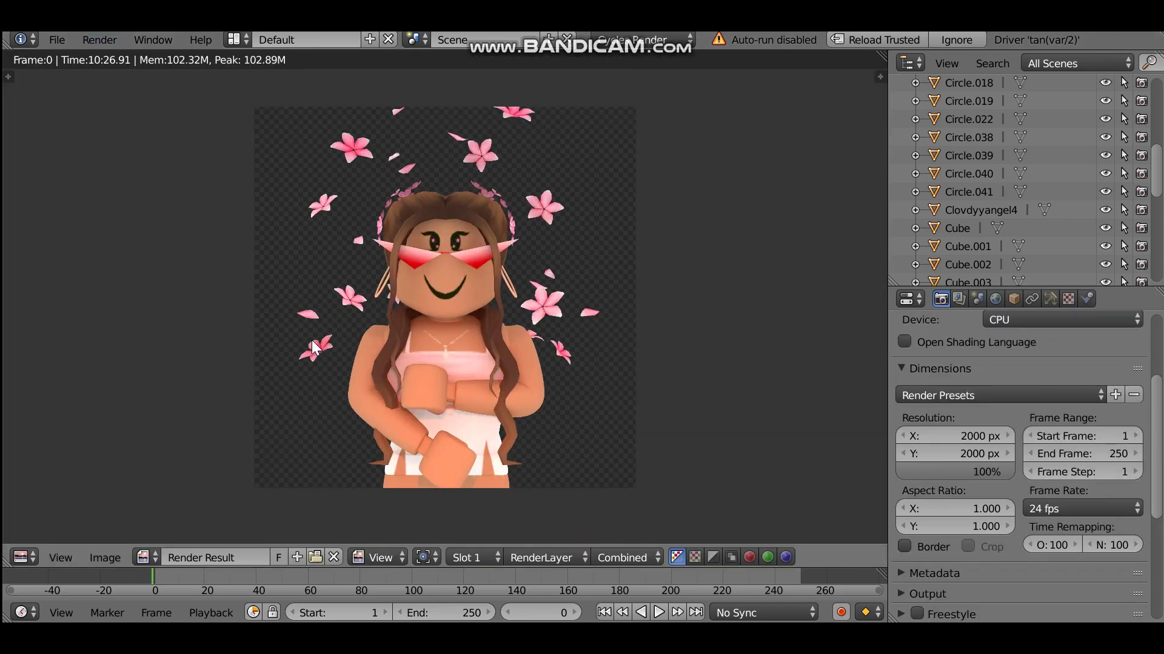
left_click(115, 559)
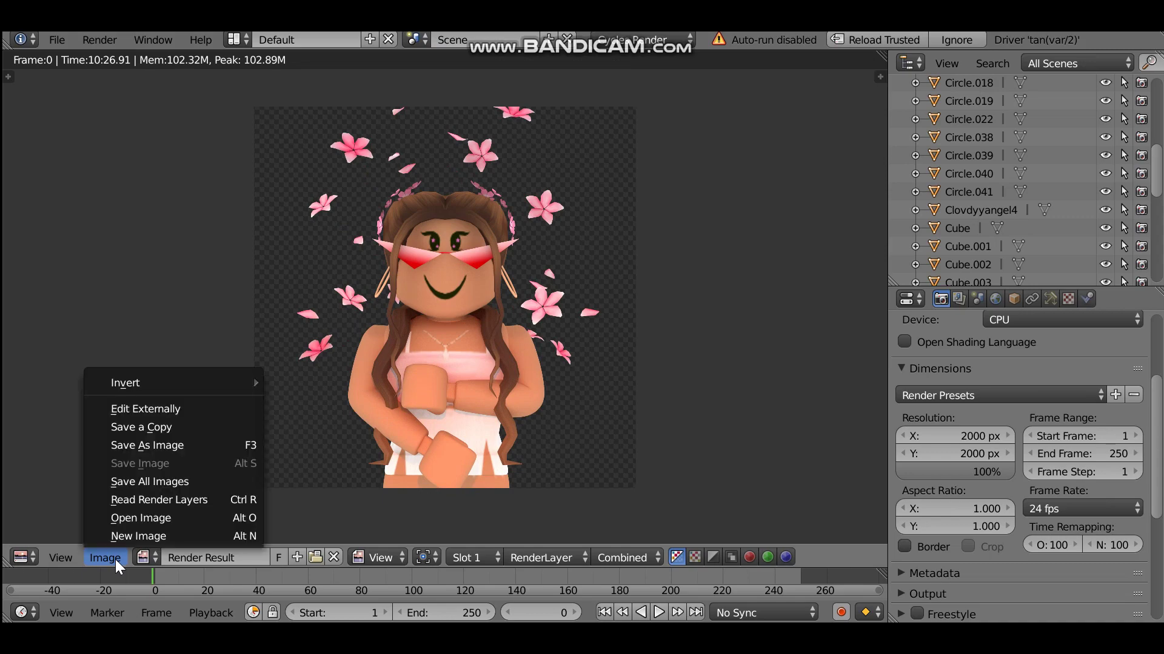
left_click(147, 449)
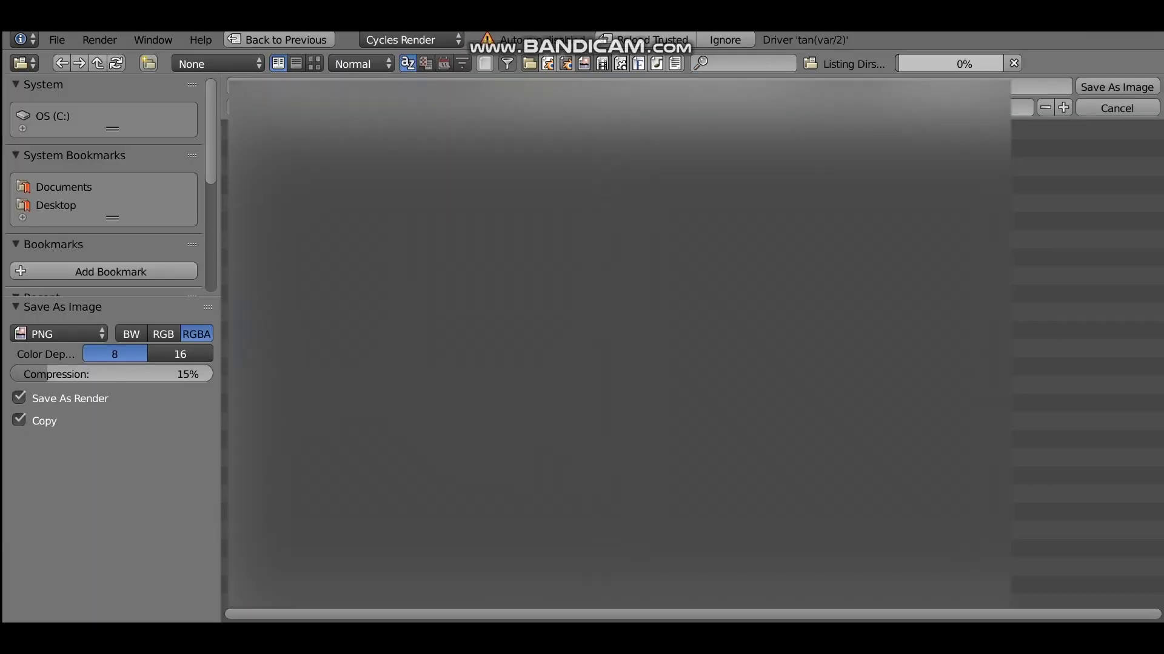
left_click(1116, 87)
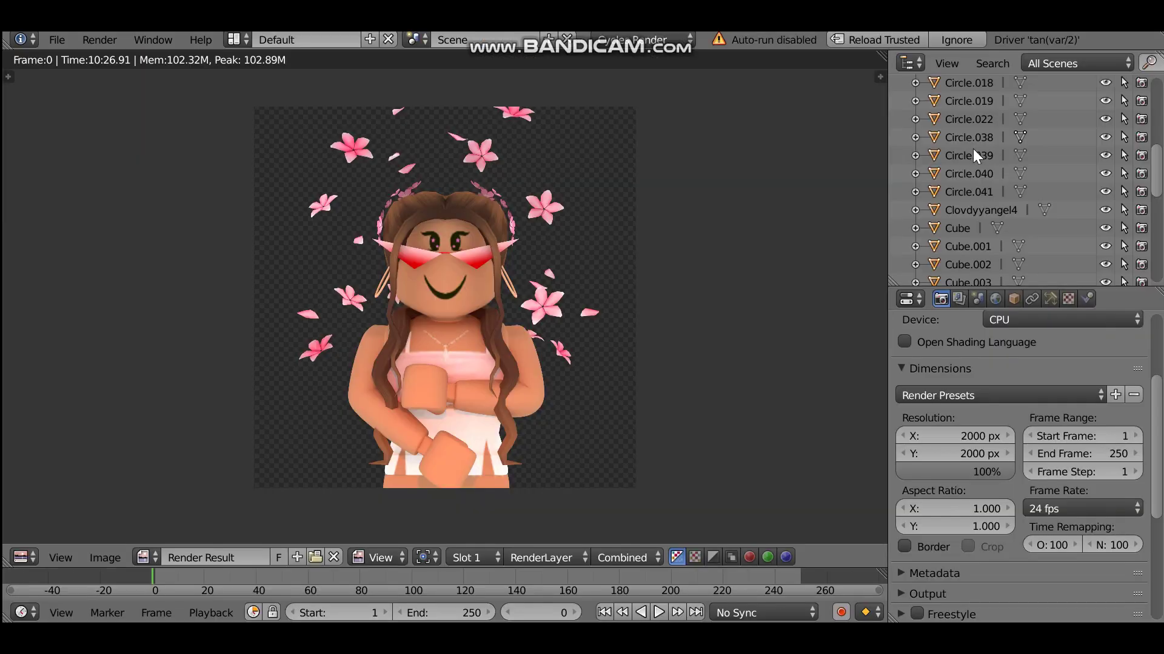